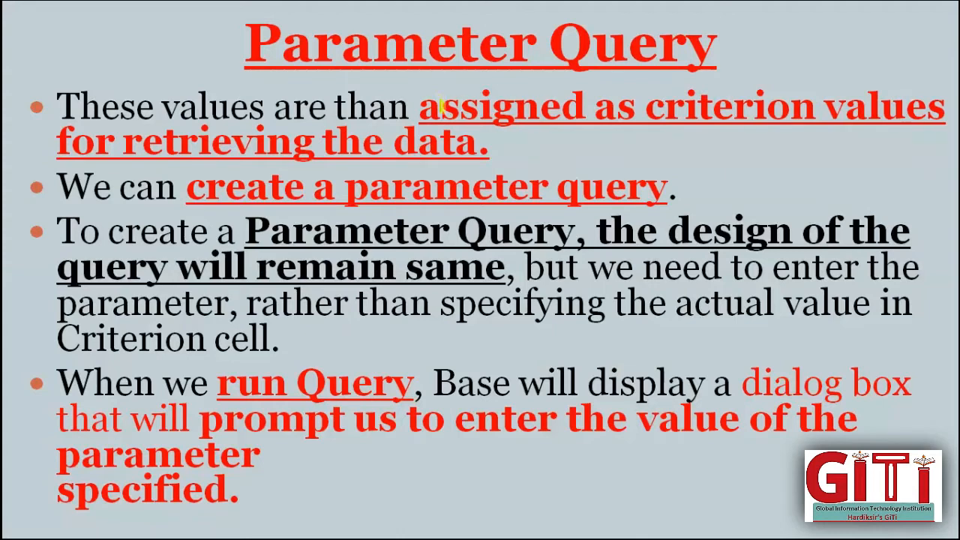
drag(442, 110, 937, 111)
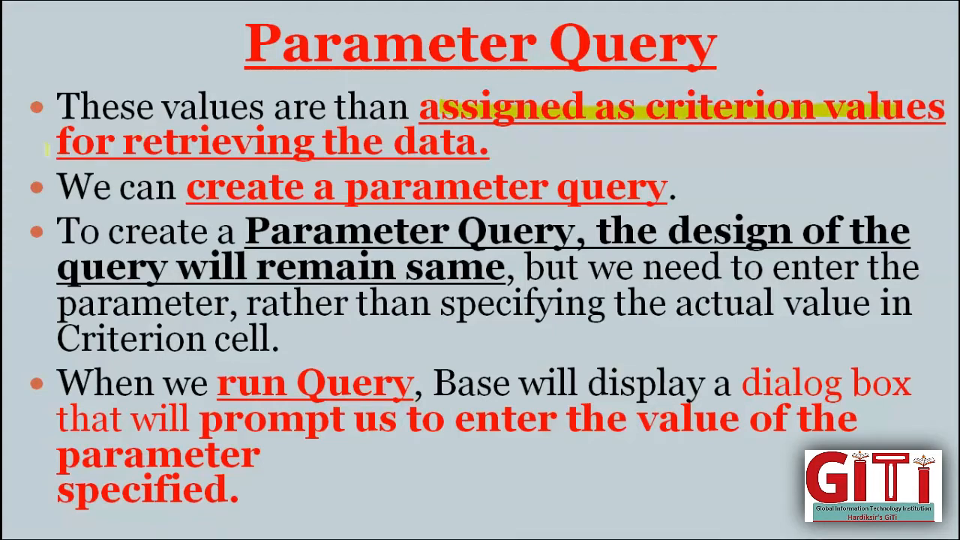
drag(58, 147, 487, 147)
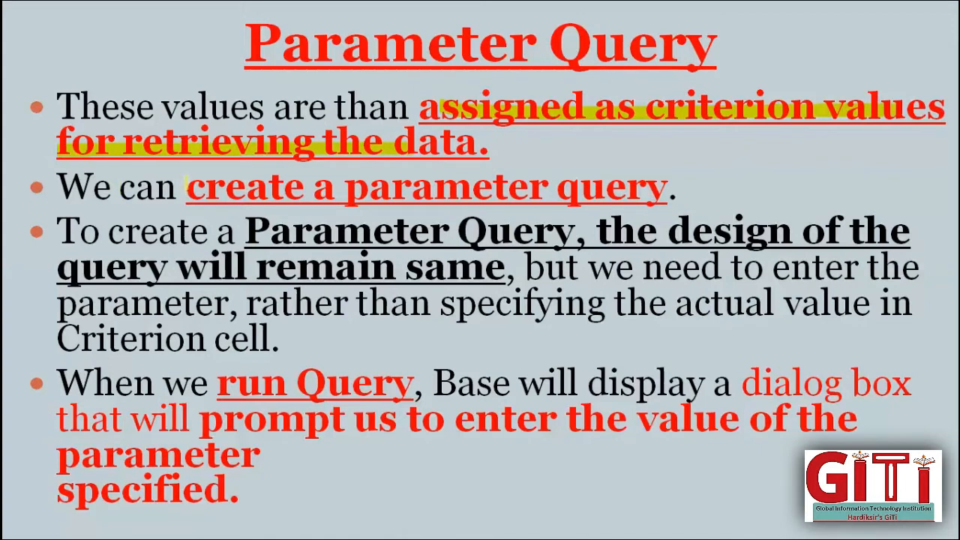
drag(186, 191, 665, 192)
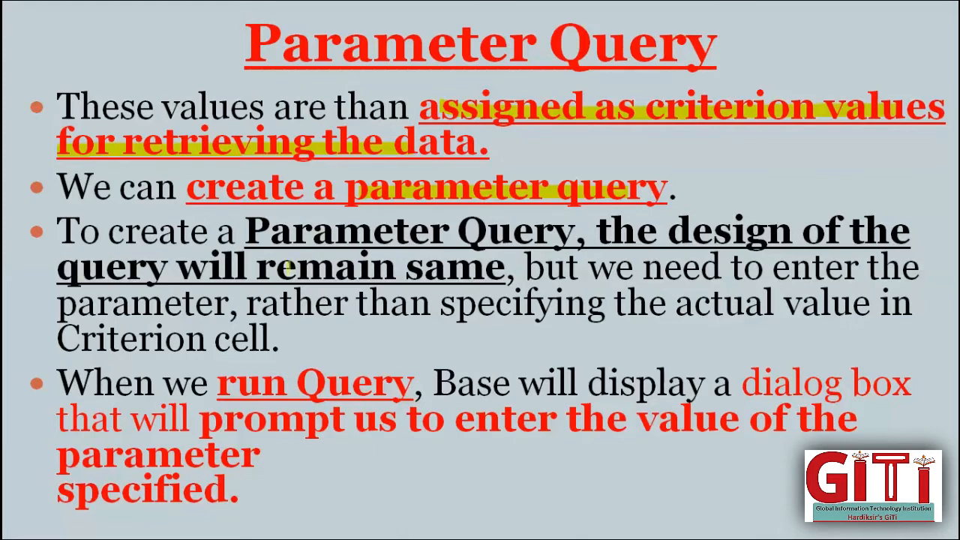
drag(260, 268, 502, 268)
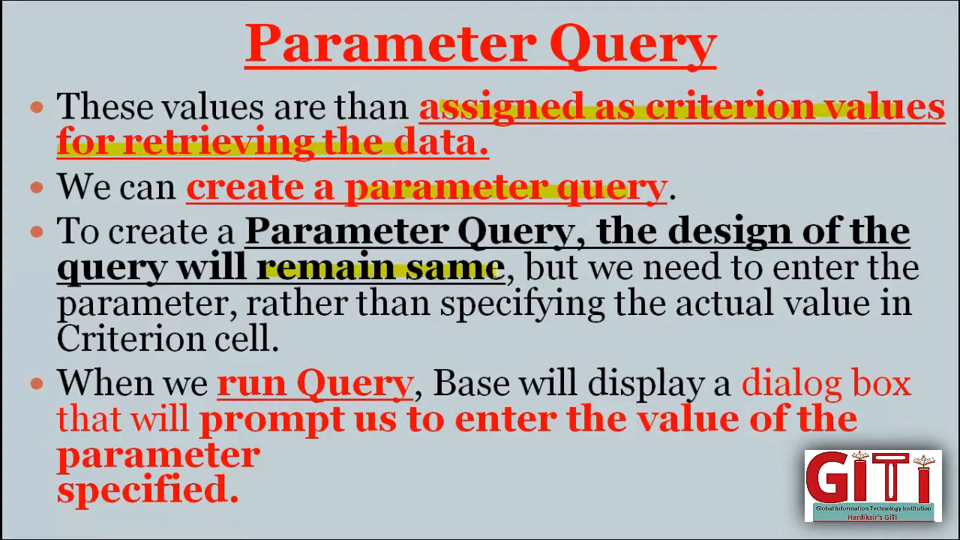
drag(221, 387, 413, 386)
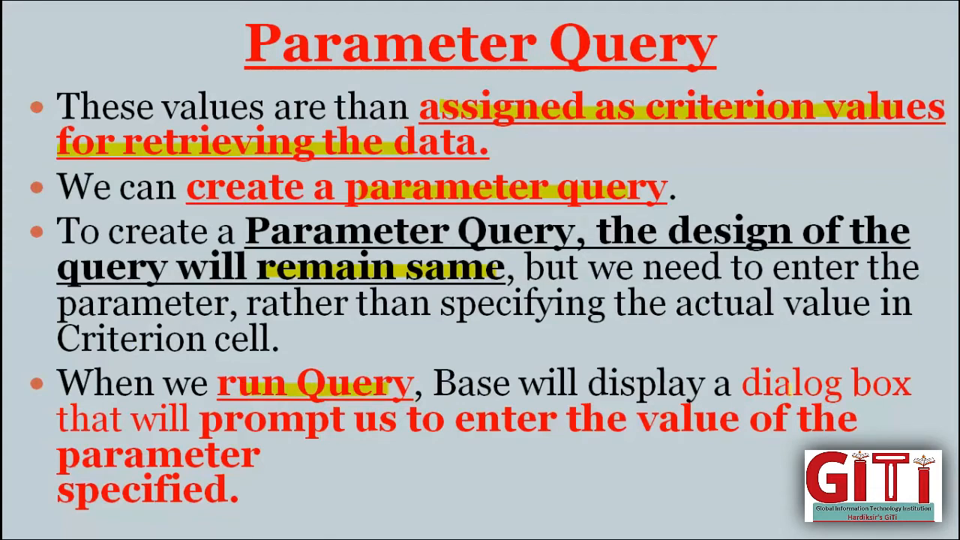
drag(754, 388, 845, 388)
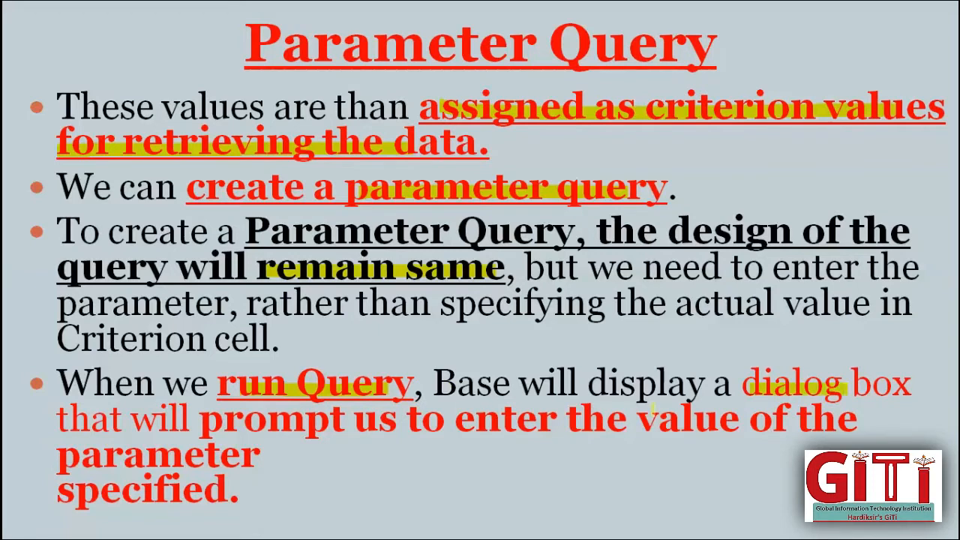
drag(202, 417, 856, 421)
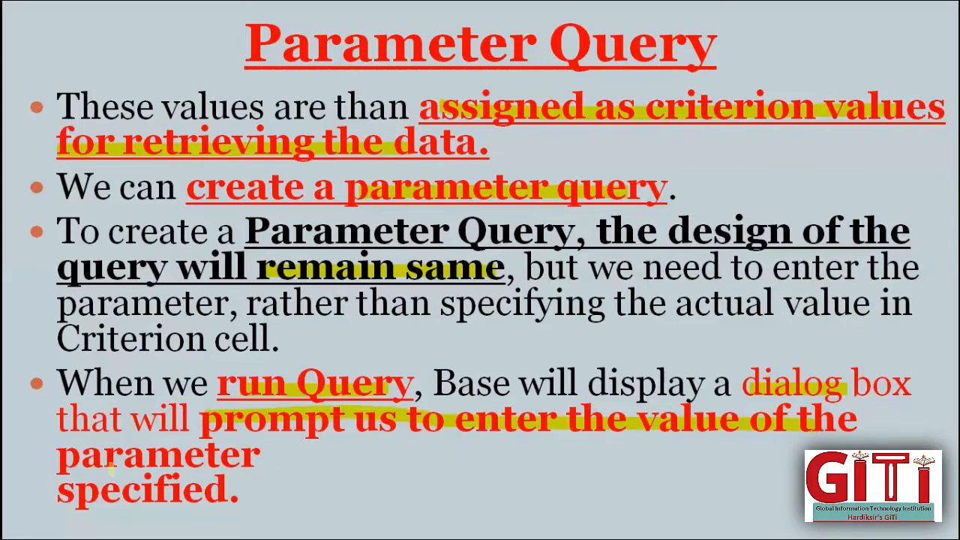
drag(57, 462, 240, 461)
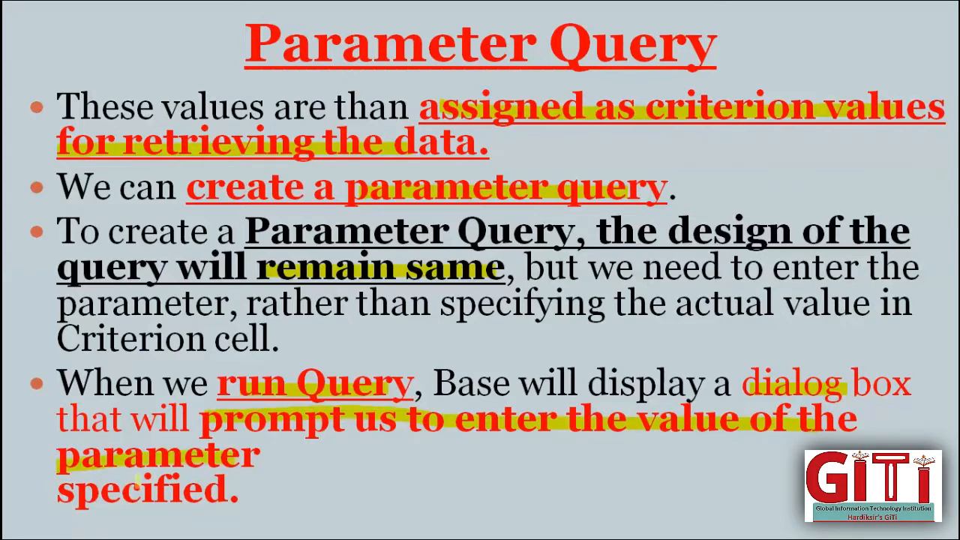
mouse_move(60, 491)
mouse_down()
mouse_move(253, 496)
mouse_move(291, 458)
mouse_move(343, 431)
mouse_up()
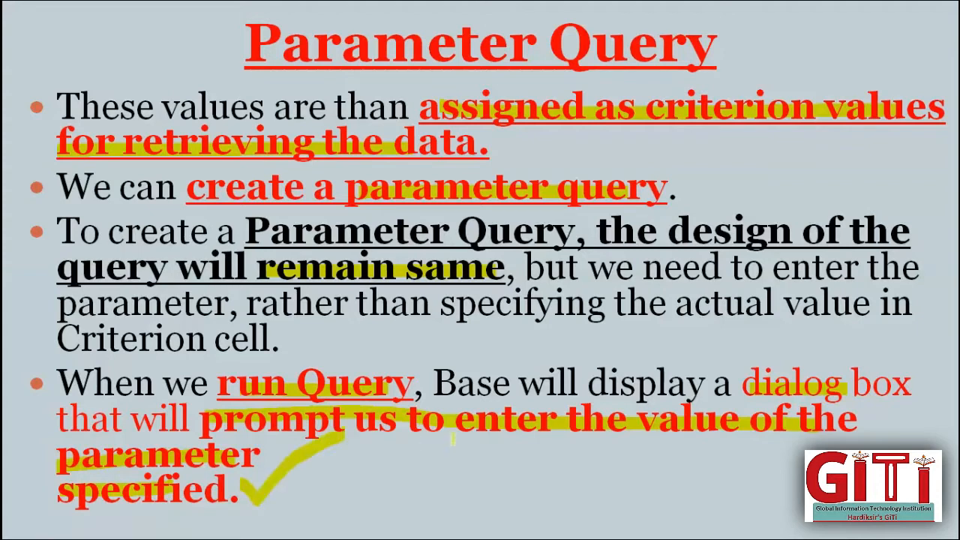
key(Right)
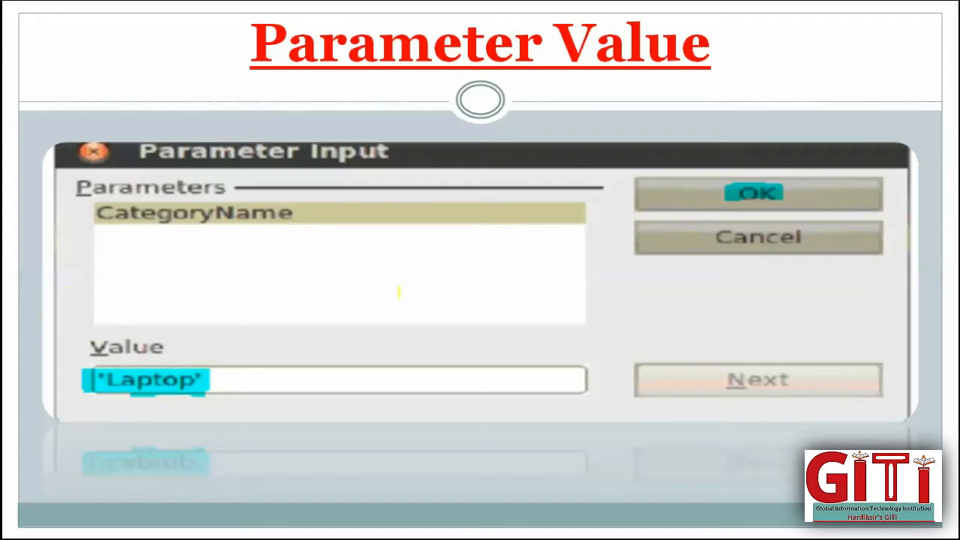
mouse_move(110, 382)
mouse_down()
mouse_move(189, 383)
mouse_move(177, 383)
mouse_up()
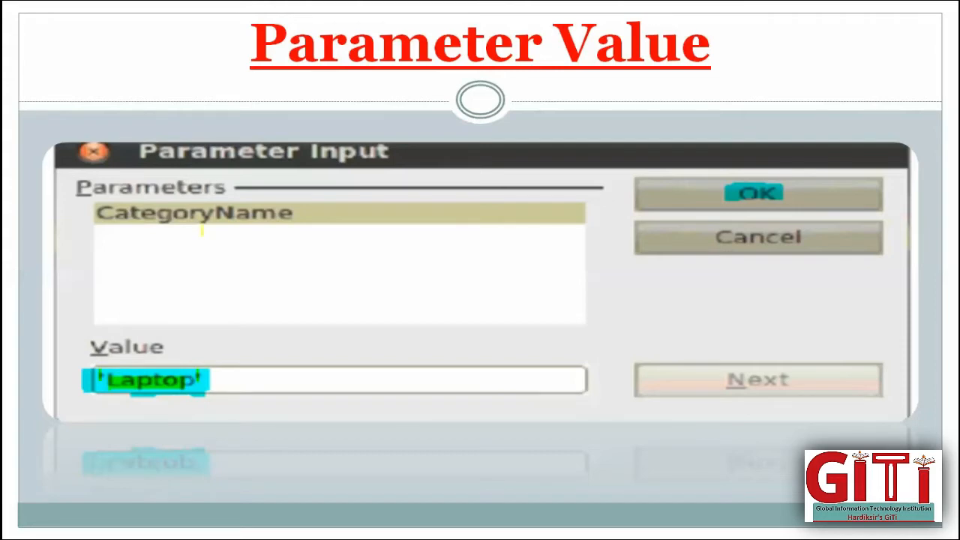
drag(143, 152, 288, 154)
mouse_move(30, 163)
mouse_down()
mouse_move(64, 148)
mouse_move(403, 139)
mouse_move(769, 143)
mouse_move(817, 156)
mouse_move(886, 299)
mouse_move(582, 466)
mouse_move(139, 411)
mouse_move(25, 217)
mouse_move(783, 135)
mouse_up()
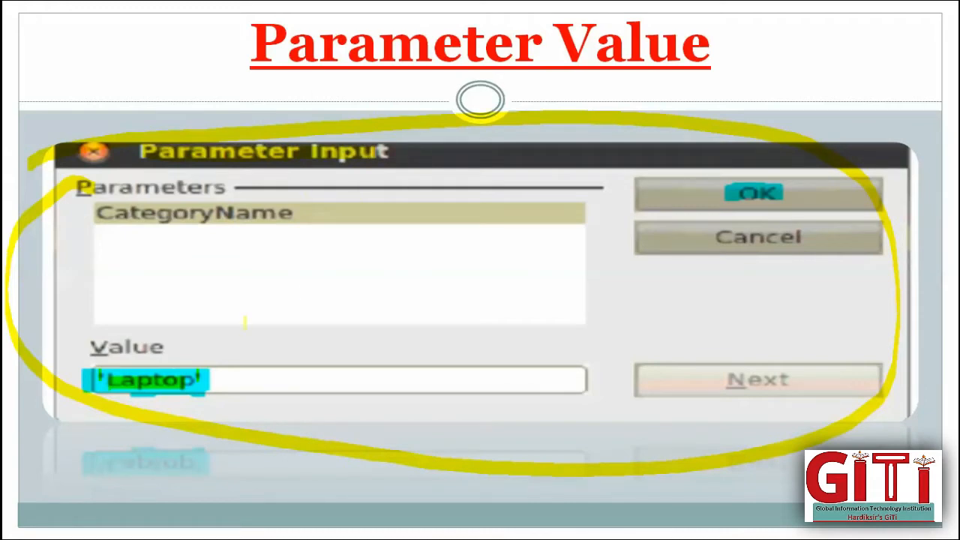
mouse_move(721, 194)
mouse_down()
mouse_move(777, 193)
mouse_move(726, 196)
mouse_move(773, 182)
mouse_up()
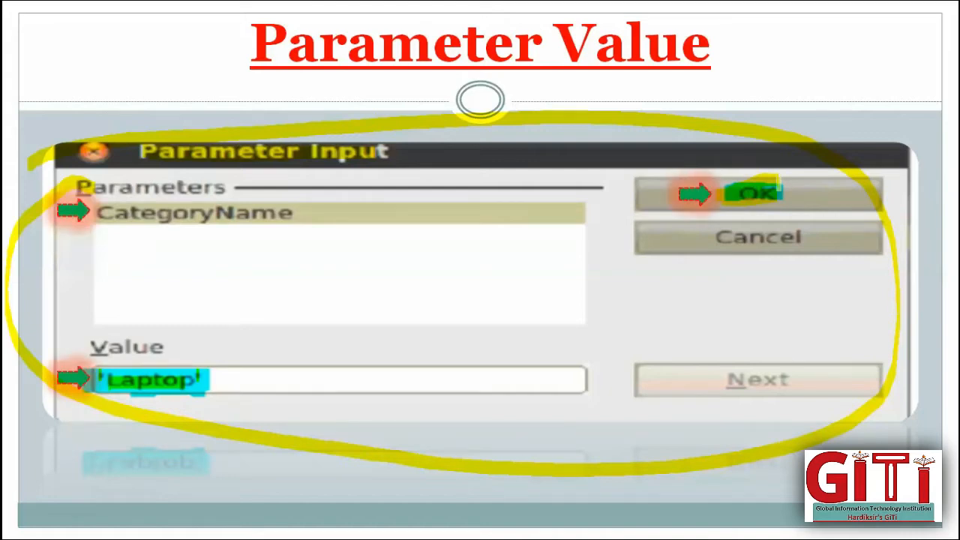
key(Right)
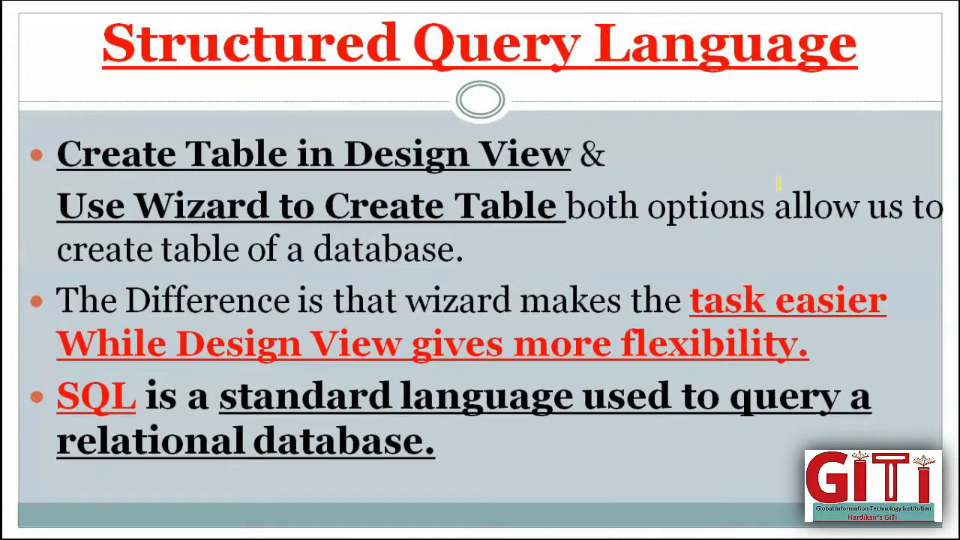
key(super)
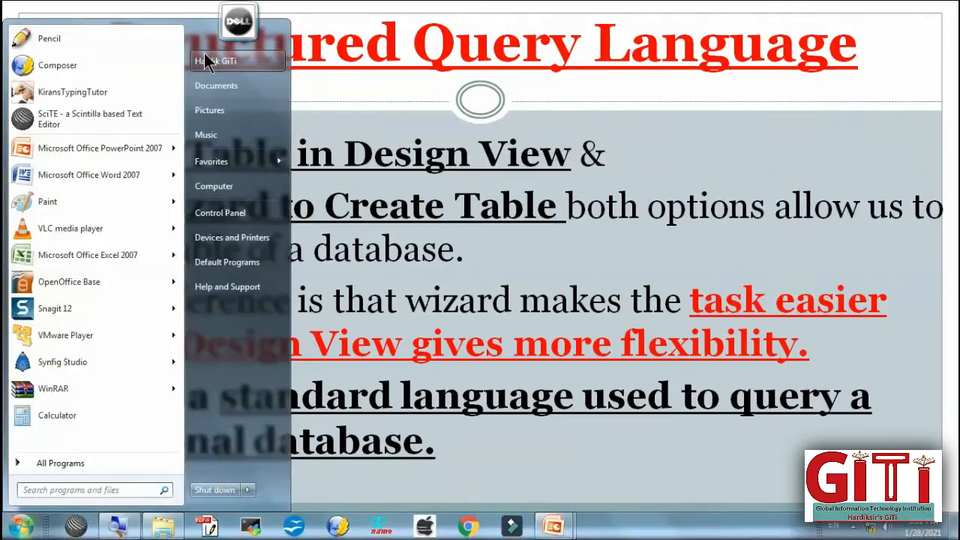
click(77, 525)
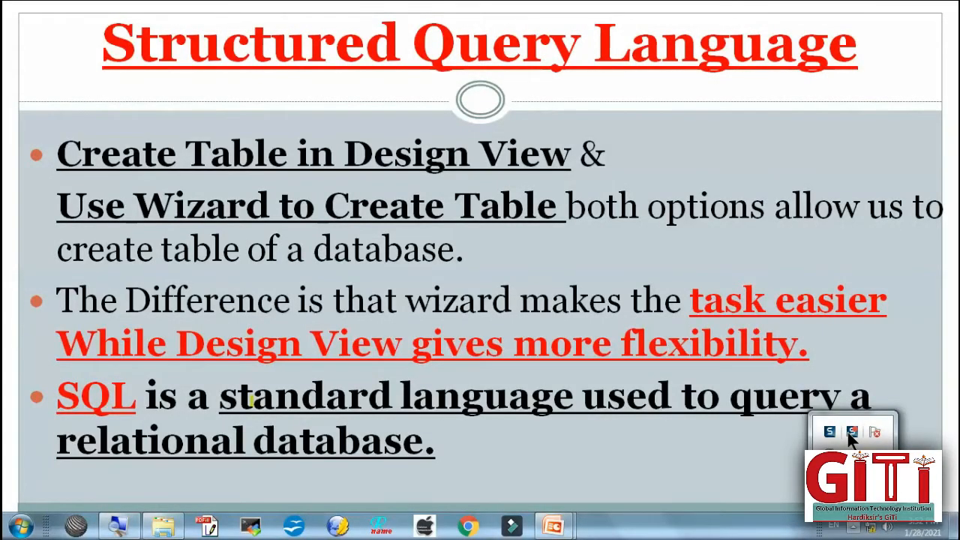
click(750, 453)
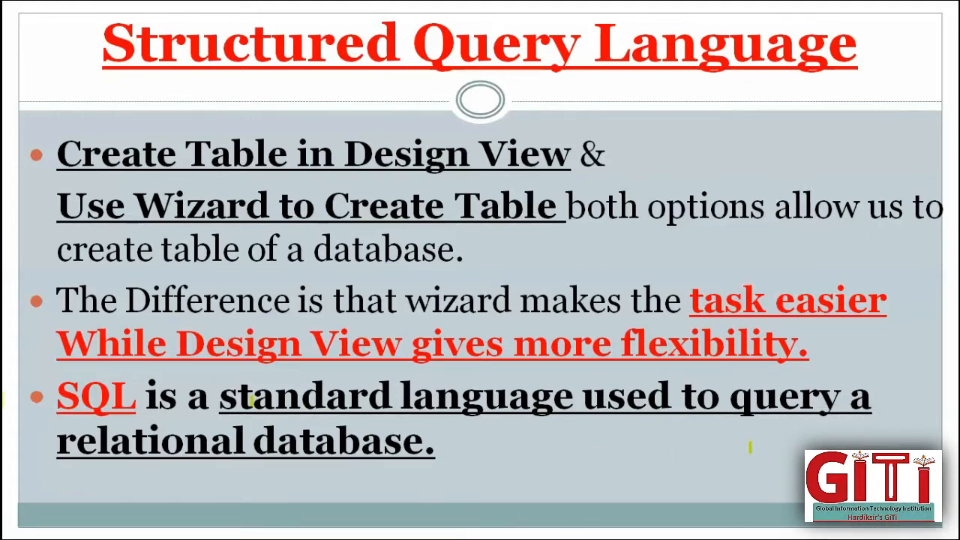
Start OpenOffice Base and magnify the screen to 150%
key(super)
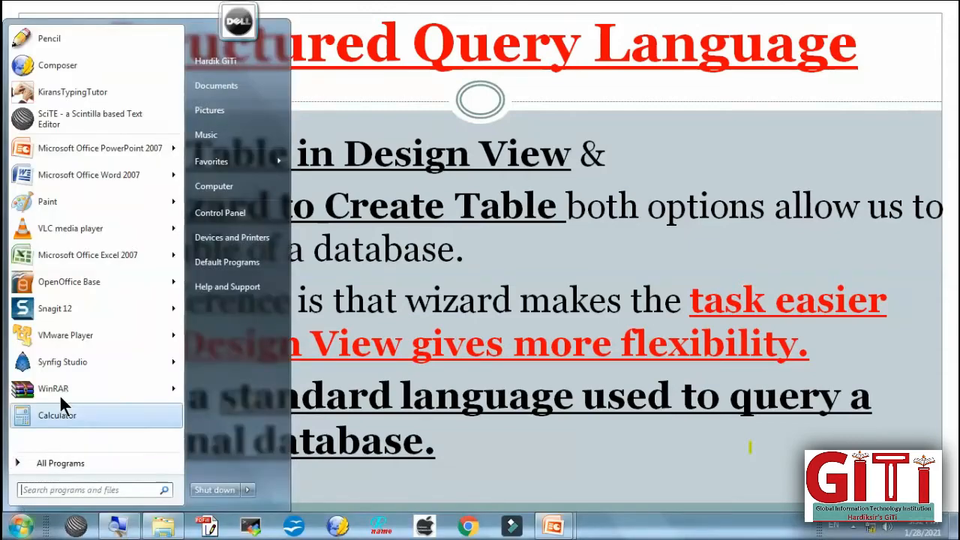
click(52, 461)
click(54, 341)
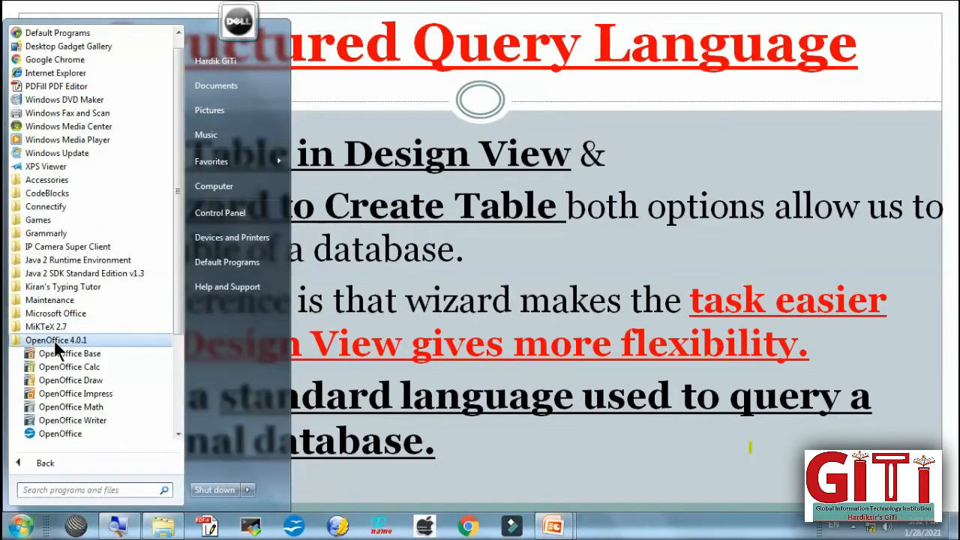
click(71, 358)
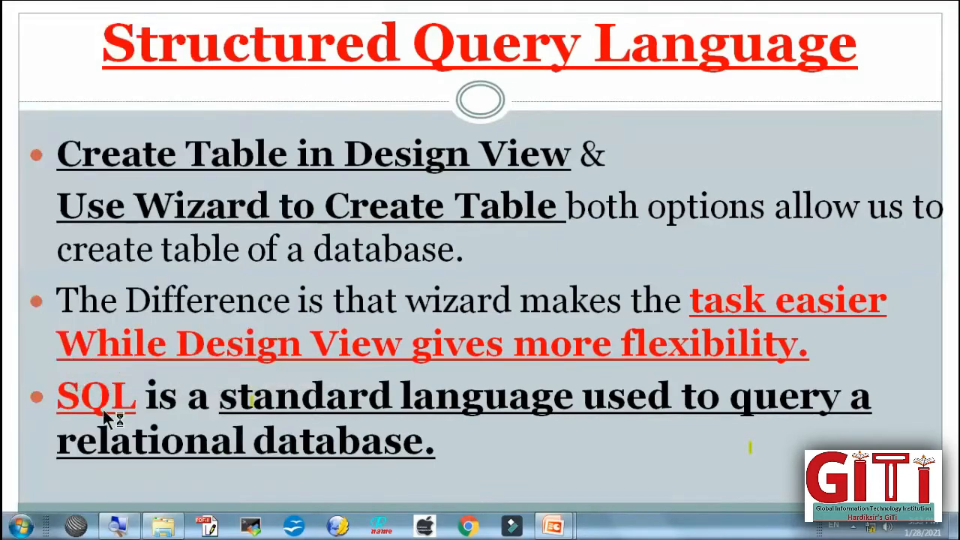
click(107, 527)
click(45, 510)
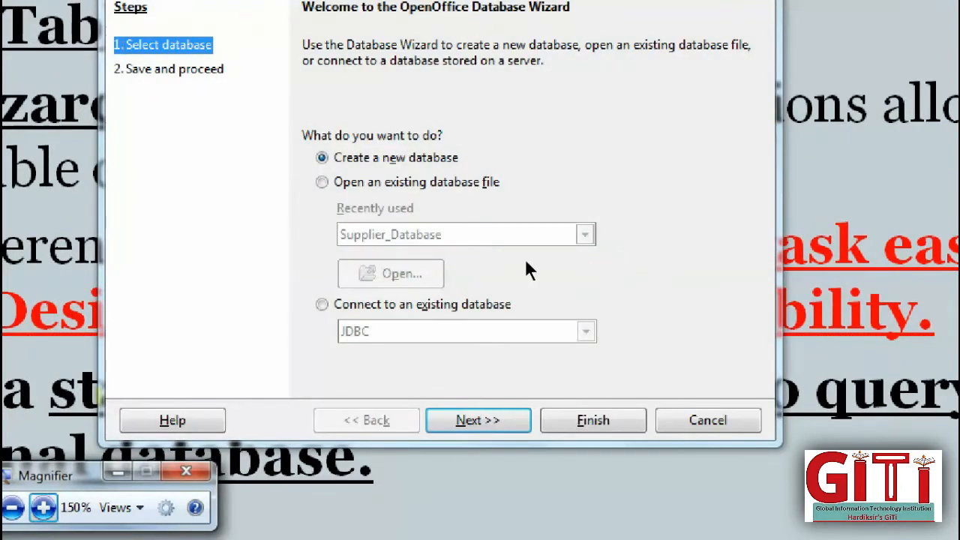
Open the existing database file Supplier_Database.odb from the Desktop through the Database Wizard
click(416, 182)
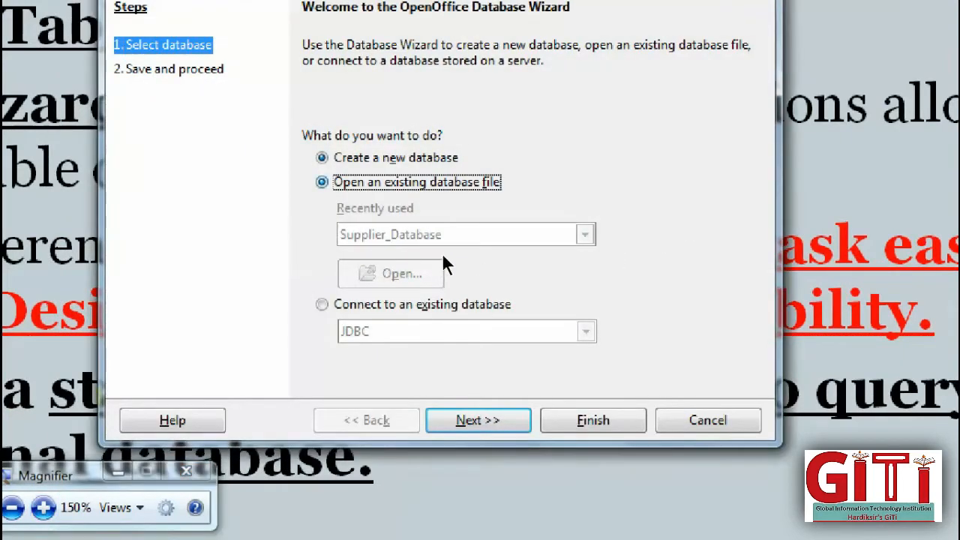
click(396, 273)
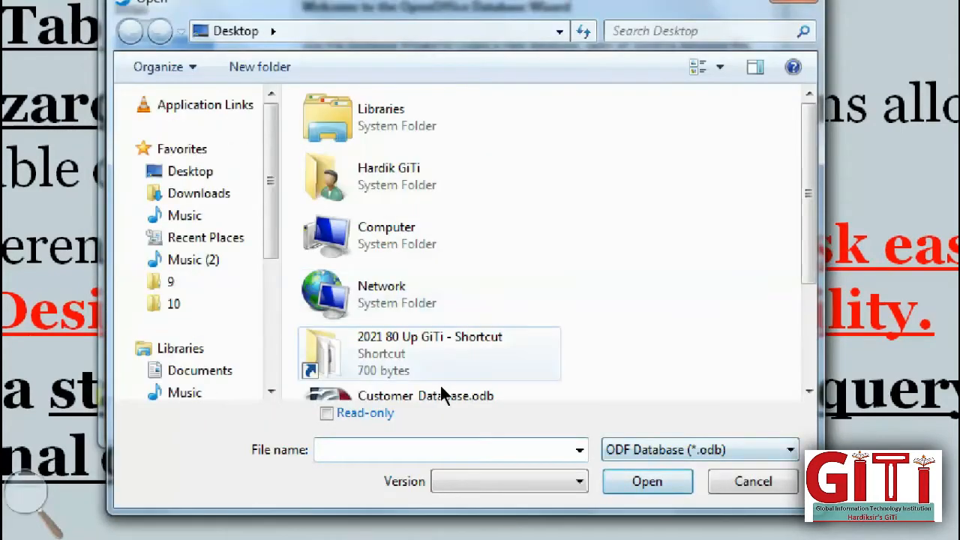
click(439, 375)
scroll(439, 386, down, 3)
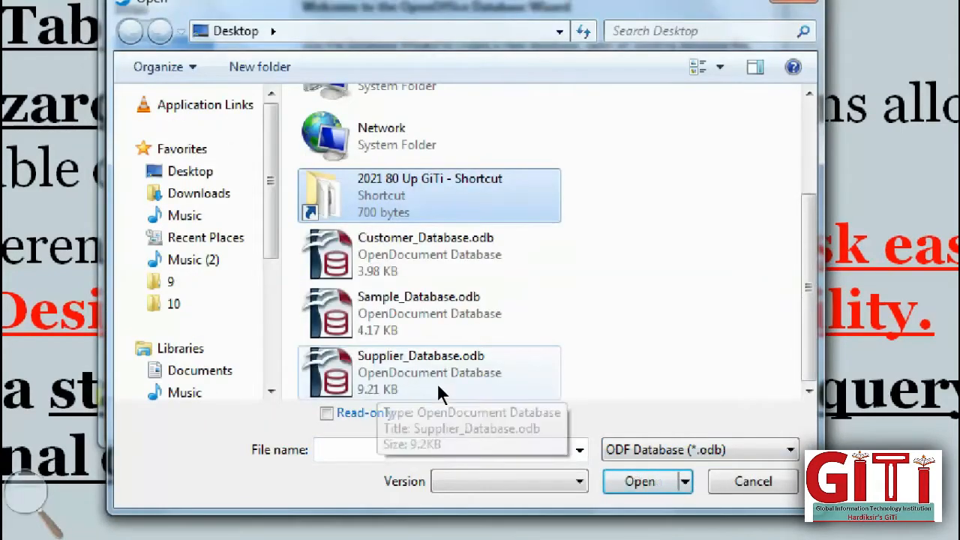
double_click(440, 383)
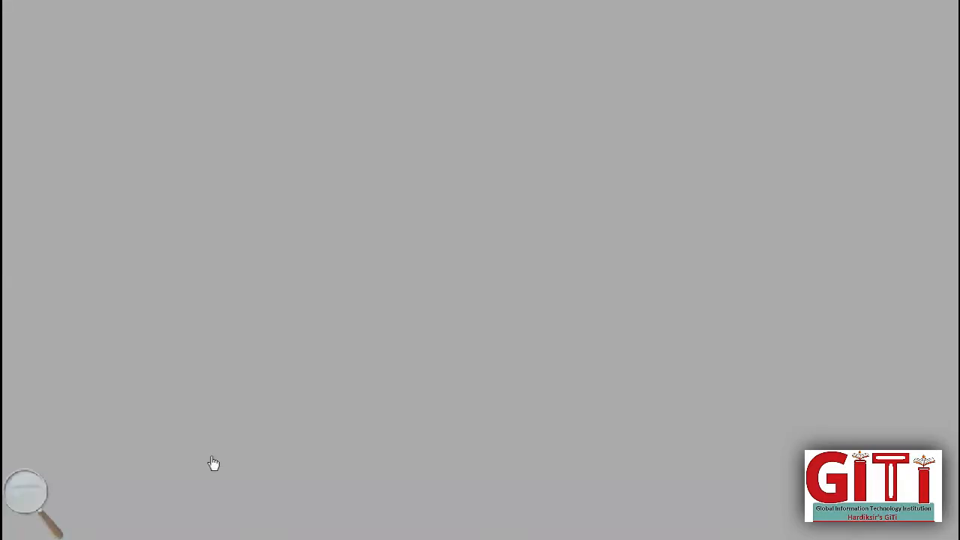
Check the database's tables and saved queries, and start a new query in Design View
click(201, 468)
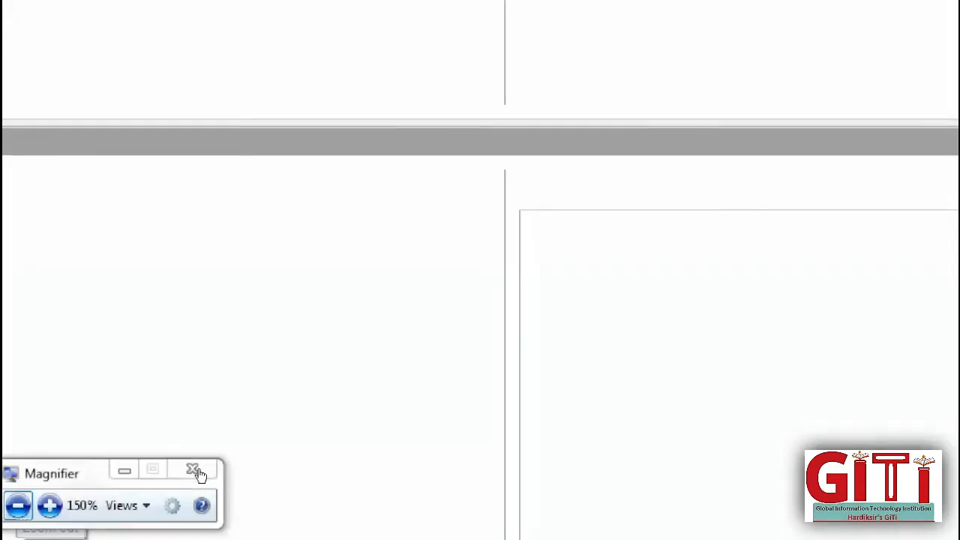
click(198, 473)
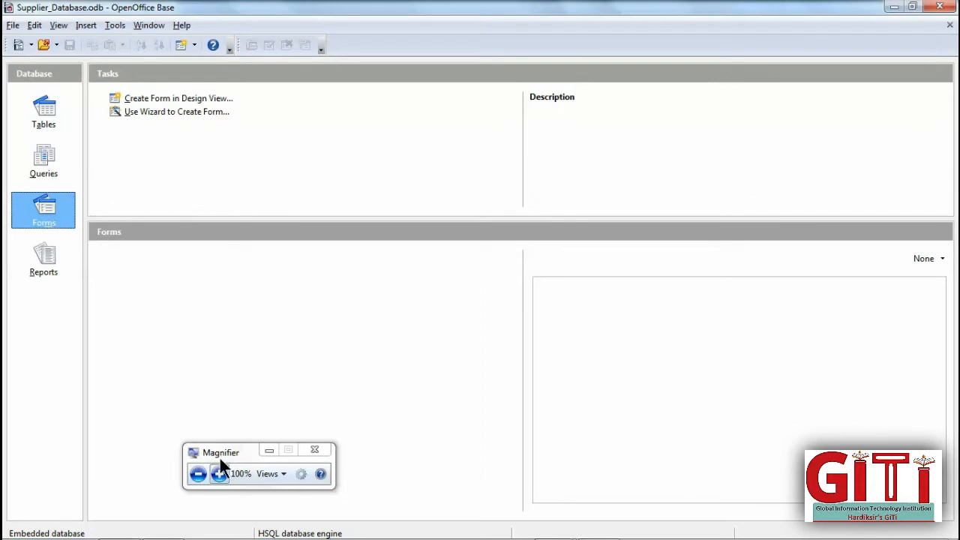
click(36, 119)
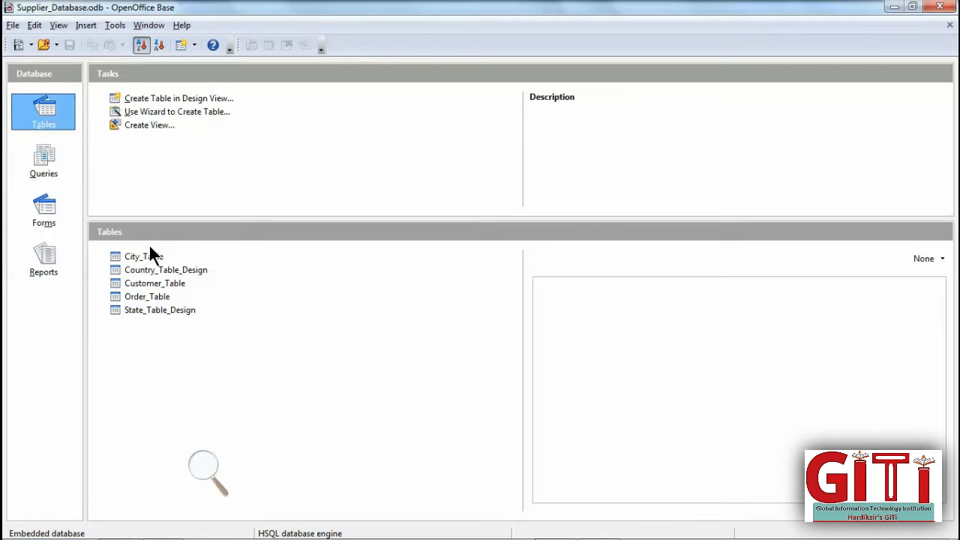
click(53, 169)
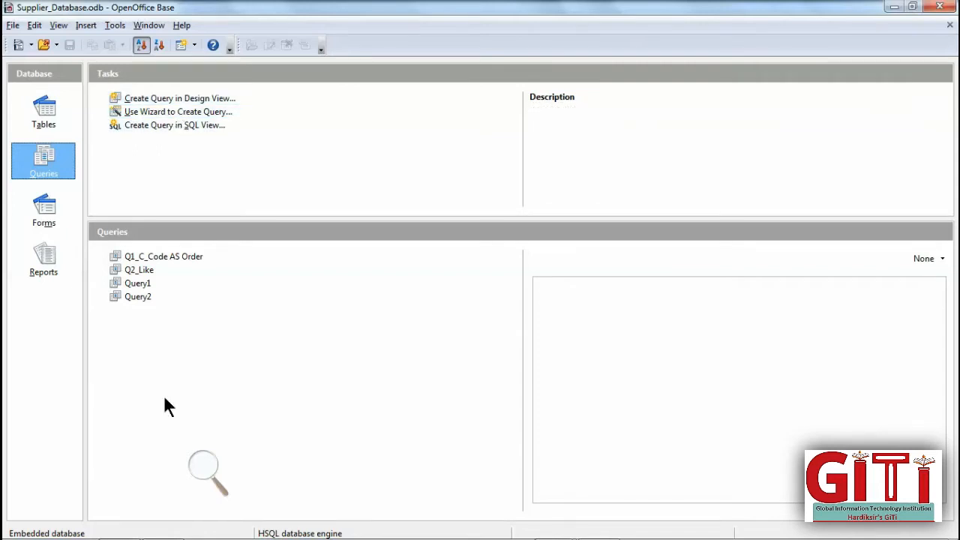
click(202, 466)
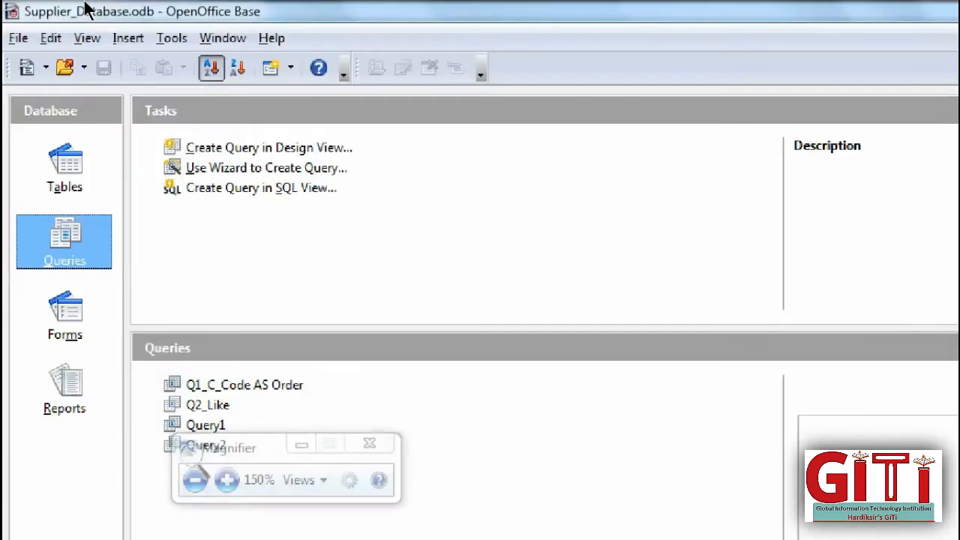
click(183, 97)
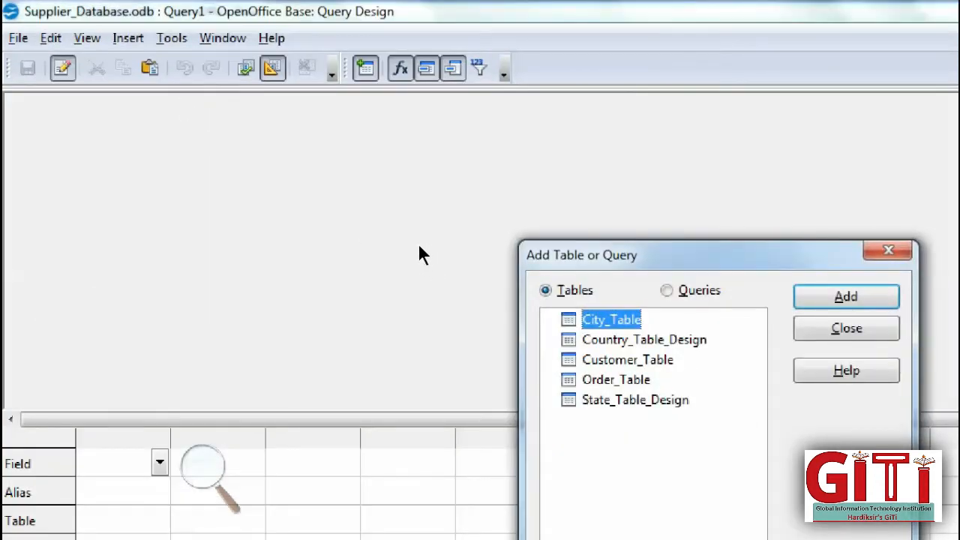
Add Customer_Table to the query design and close the table selection
click(621, 359)
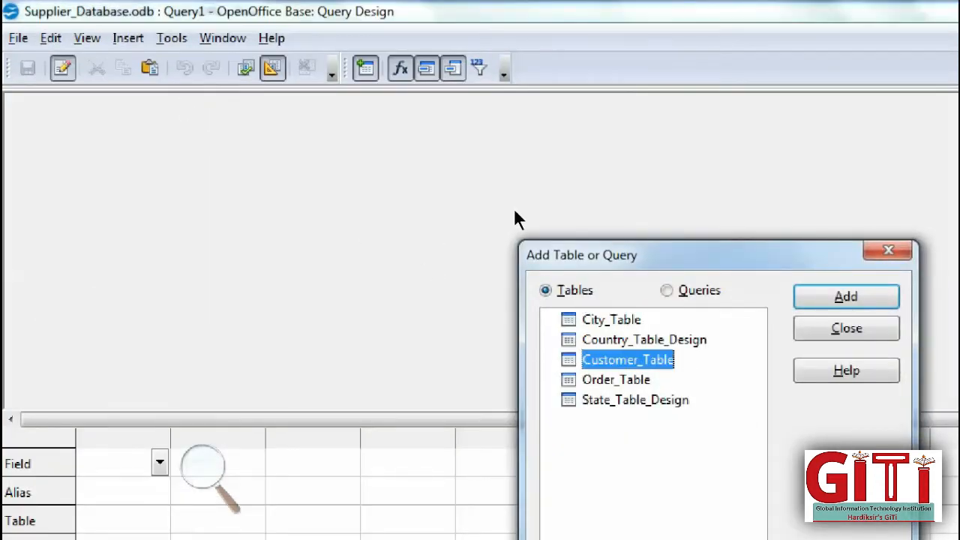
click(813, 297)
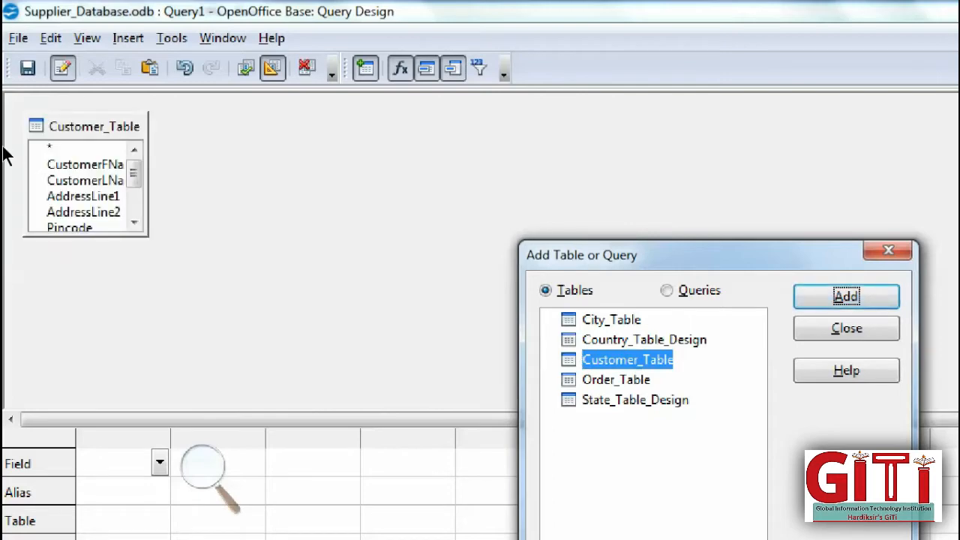
click(93, 120)
scroll(84, 150, down, 1)
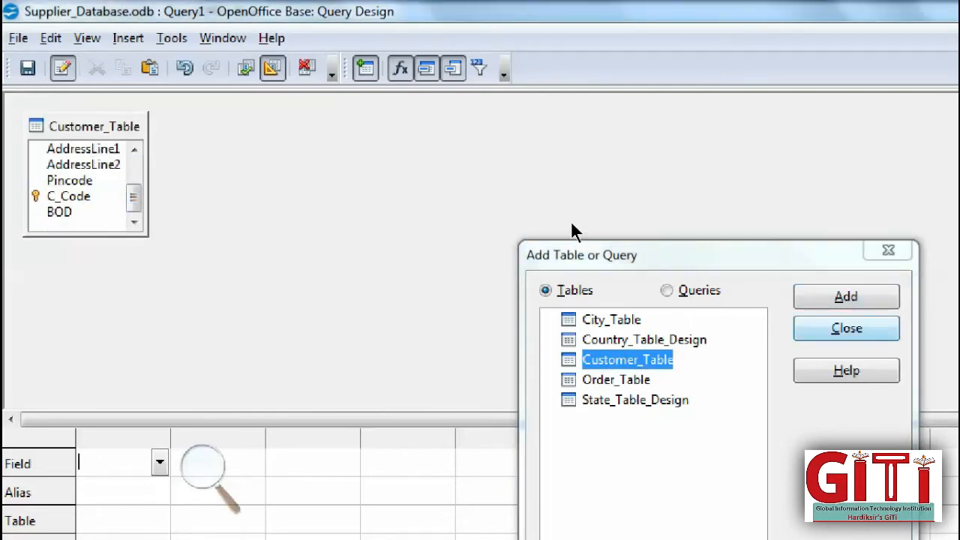
click(845, 329)
Add the fields C_Code, CustomerFName, Pincode and BOD from Customer_Table to the query grid
double_click(55, 167)
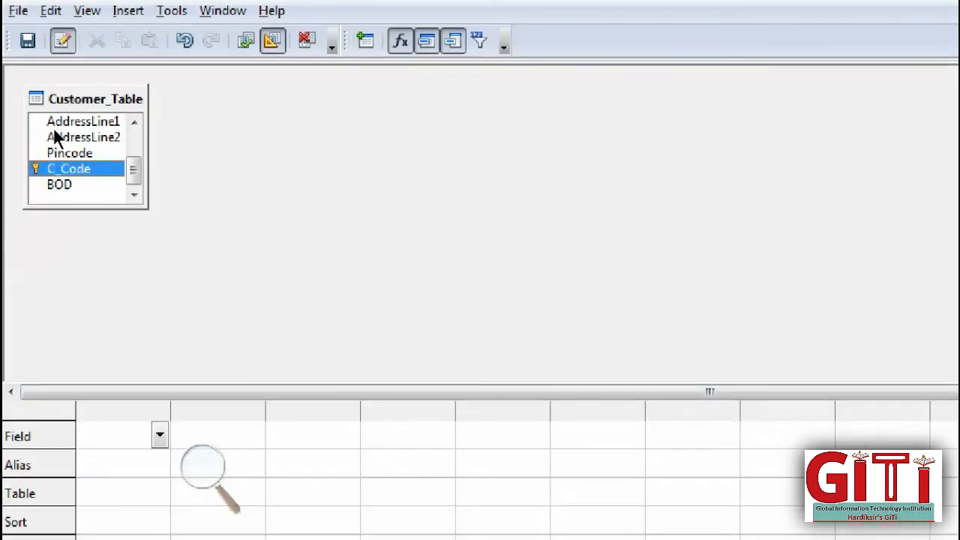
scroll(83, 123, up, 1)
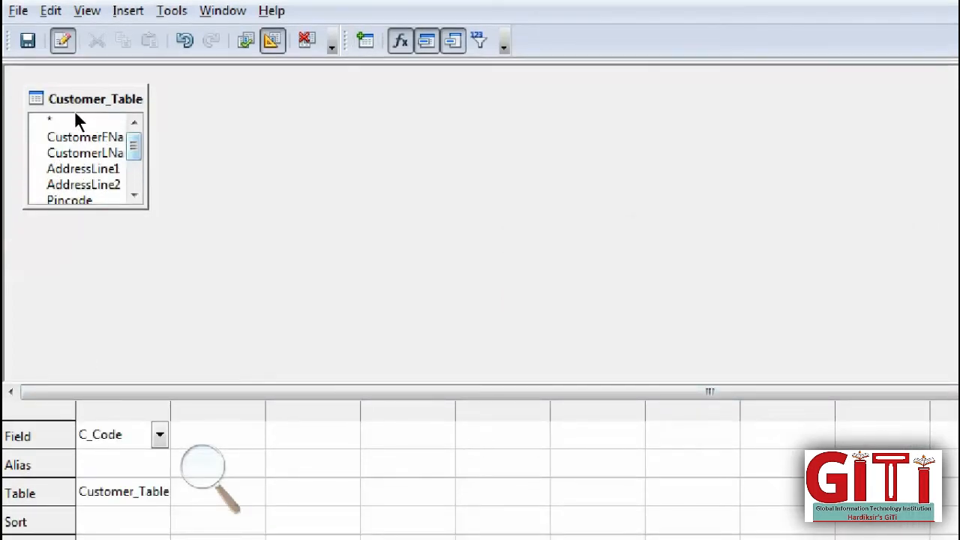
click(72, 126)
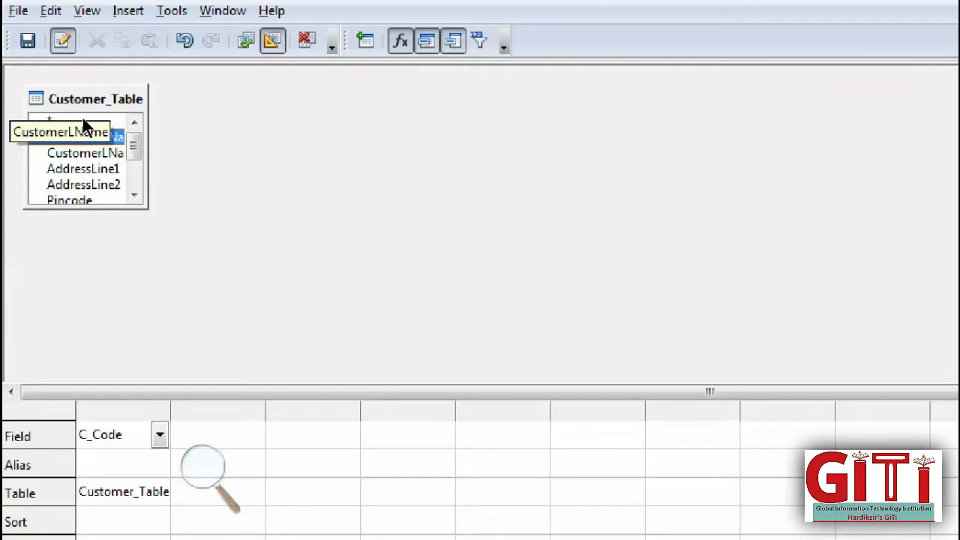
double_click(69, 113)
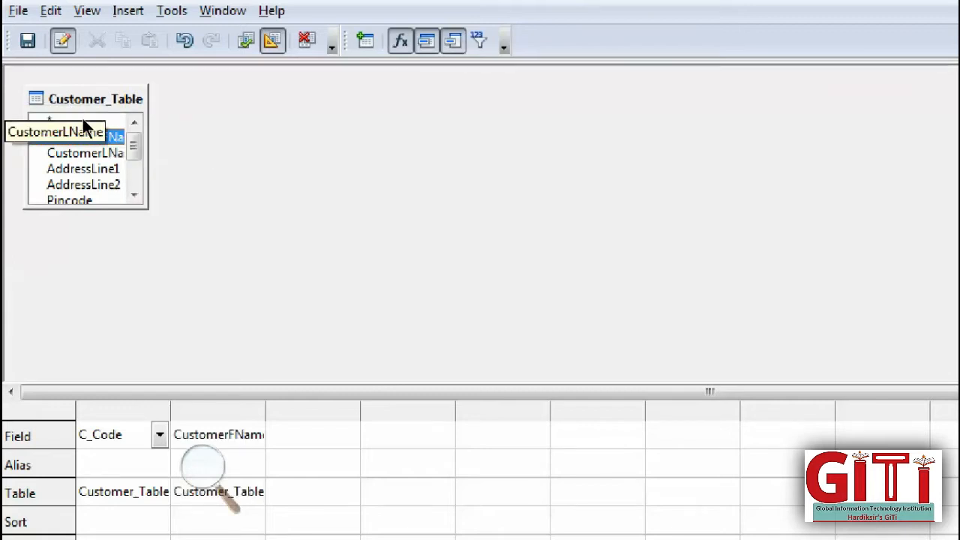
scroll(84, 123, down, 2)
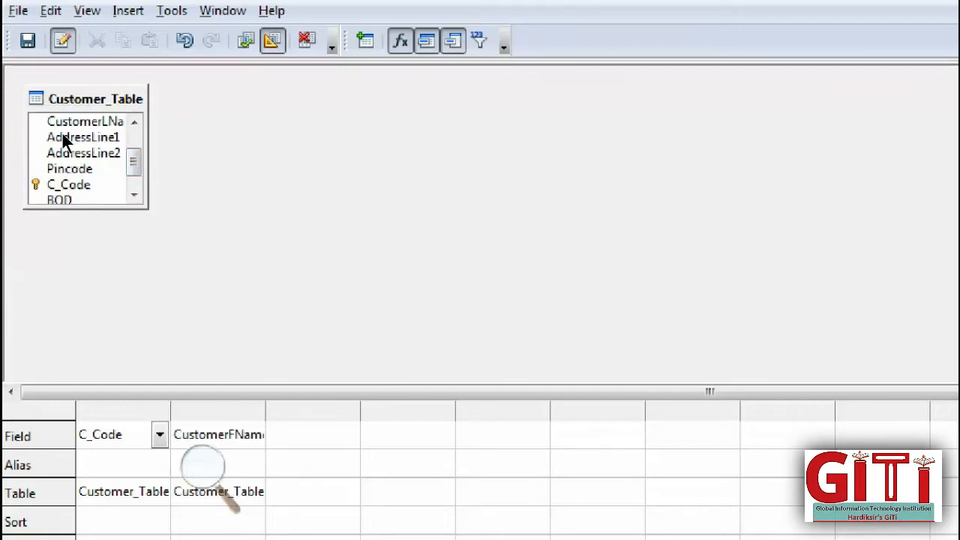
double_click(63, 133)
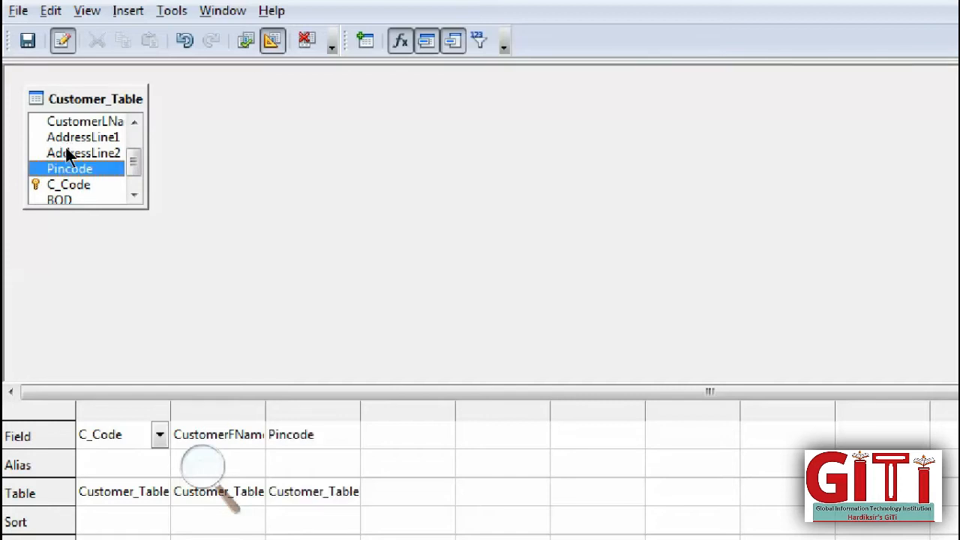
double_click(66, 148)
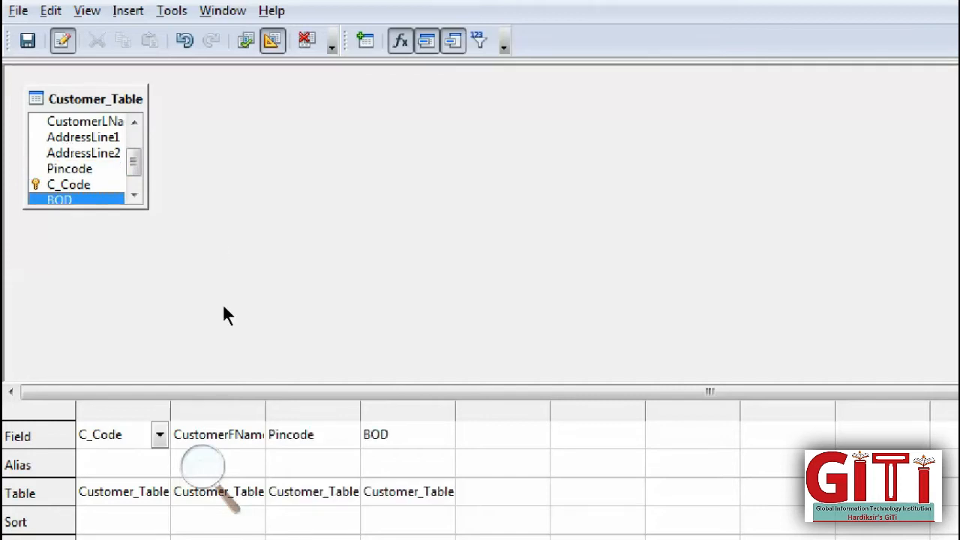
Run the query without any criterion to preview the customer records, and get the Magnifier window out of the way
click(136, 333)
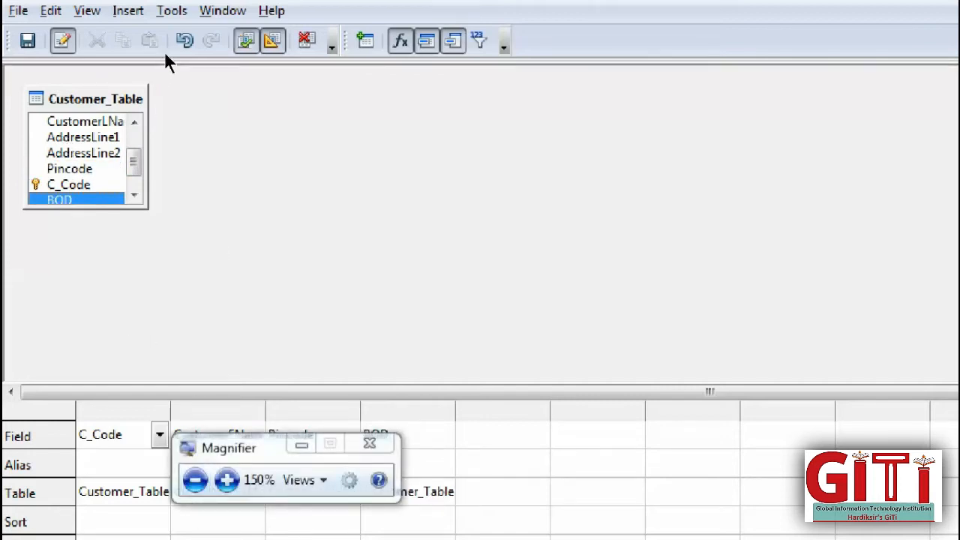
click(246, 40)
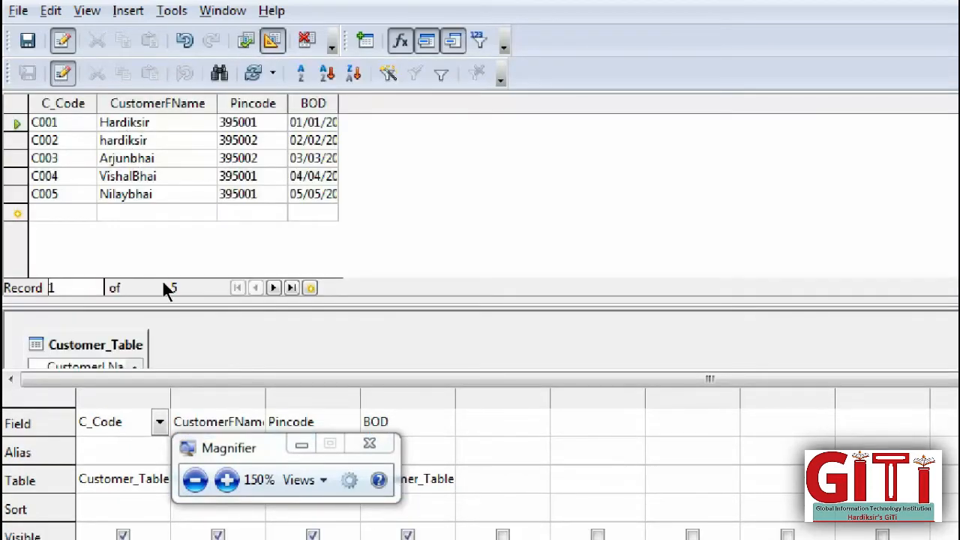
click(301, 444)
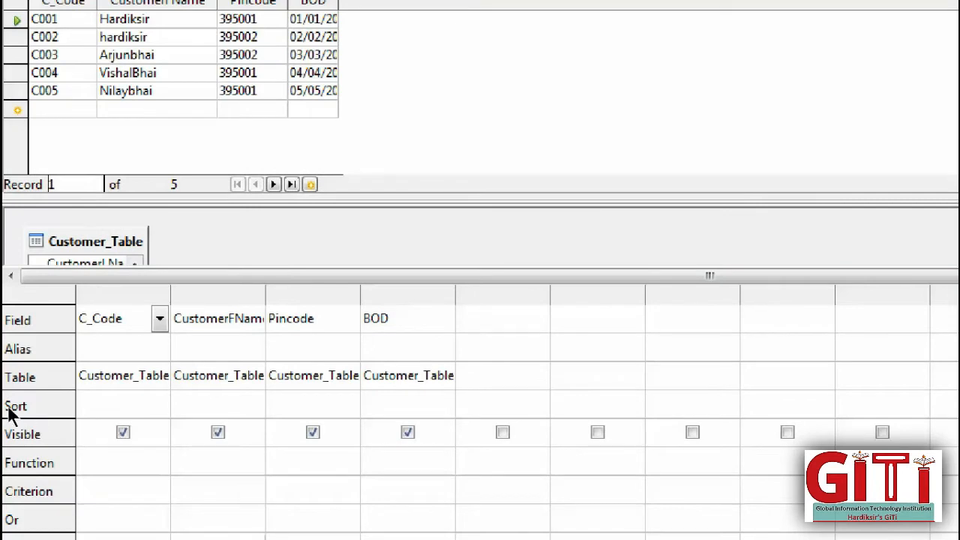
Set the CustomerFName criterion to one customer's first name in single quotes, run the query and dismiss the save prompt
click(130, 409)
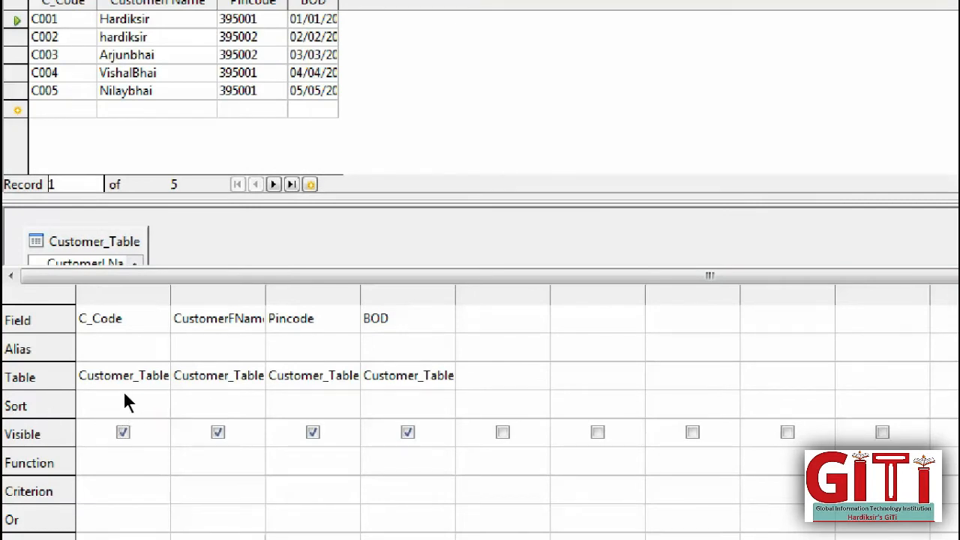
text('Arjunbhai')
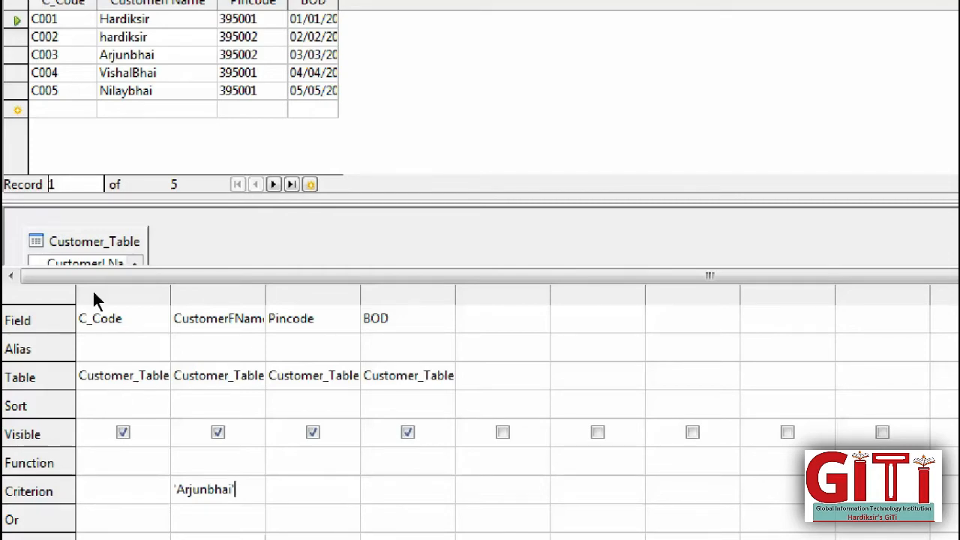
key(F5)
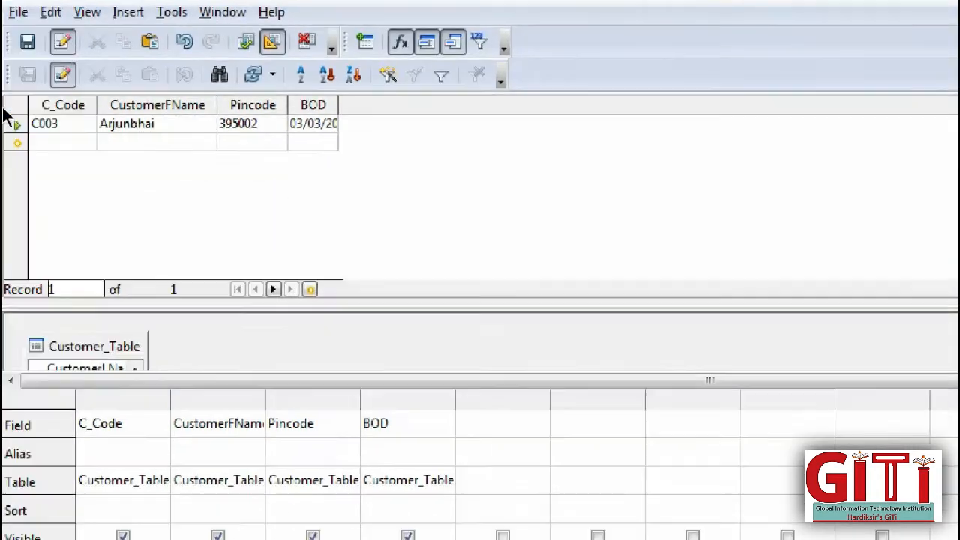
click(26, 48)
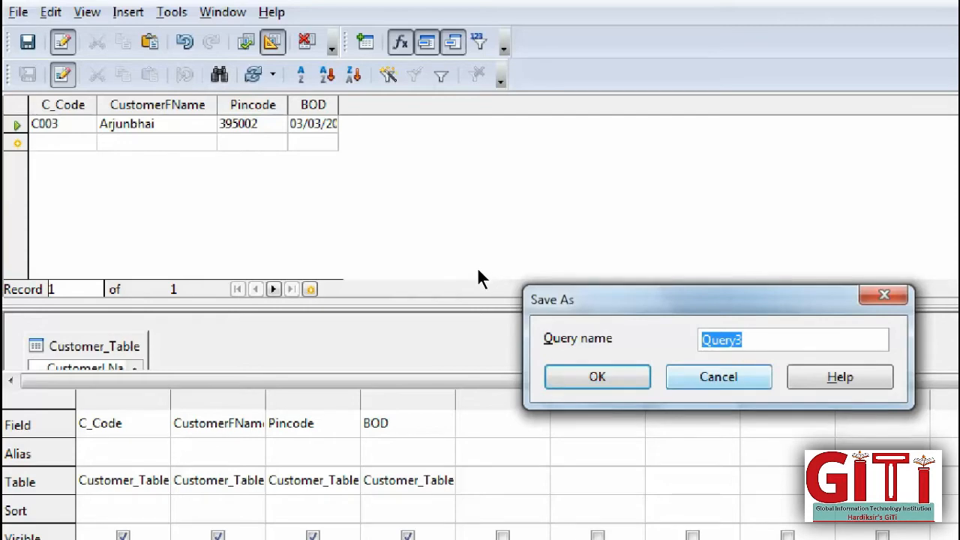
key(Return)
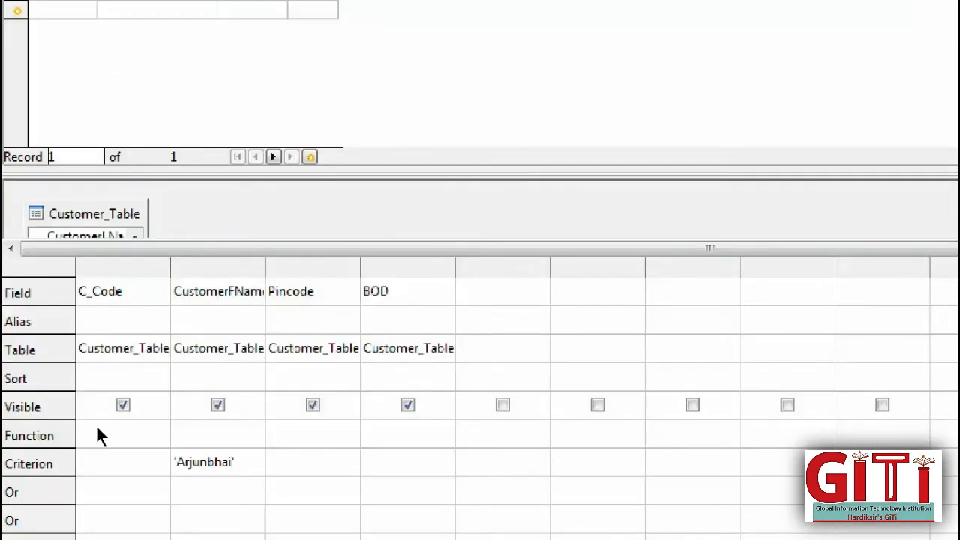
Widen the CustomerFName column and replace its fixed criterion with the parameter :CustomerName
key(shift+Left)
key(shift+Left)
key(shift+Left)
key(shift+Left)
key(shift+Left)
key(shift+Left)
key(shift+Left)
key(shift+Left)
key(shift+Left)
key(shift+Left)
key(shift+Left)
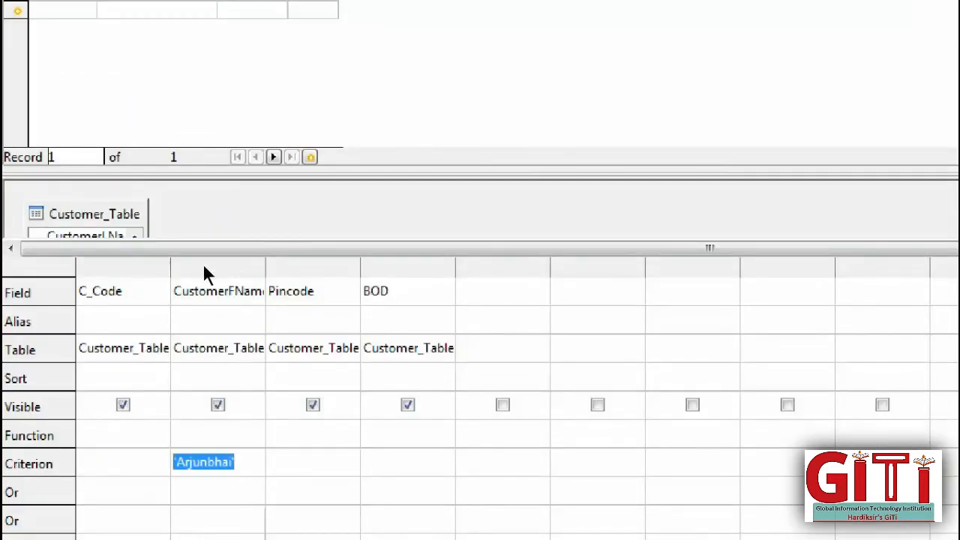
drag(176, 282, 346, 289)
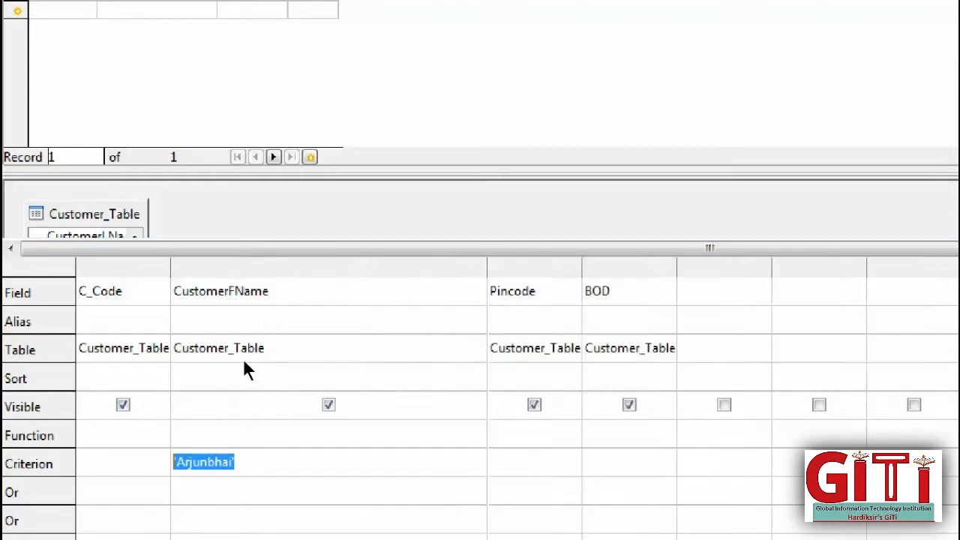
click(178, 415)
key(BackSpace)
key(BackSpace)
key(BackSpace)
key(BackSpace)
key(BackSpace)
key(BackSpace)
key(BackSpace)
key(BackSpace)
key(BackSpace)
key(BackSpace)
key(BackSpace)
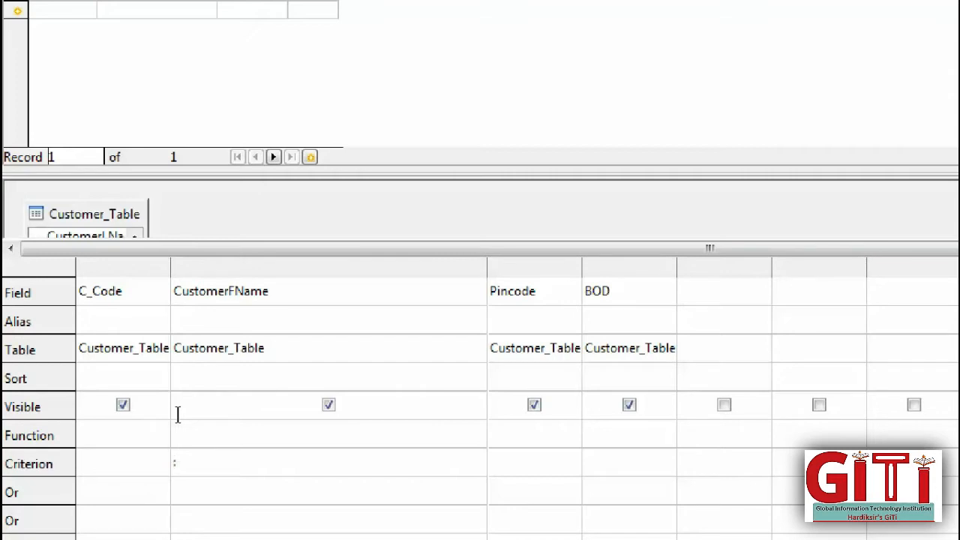
text(CustomerName)
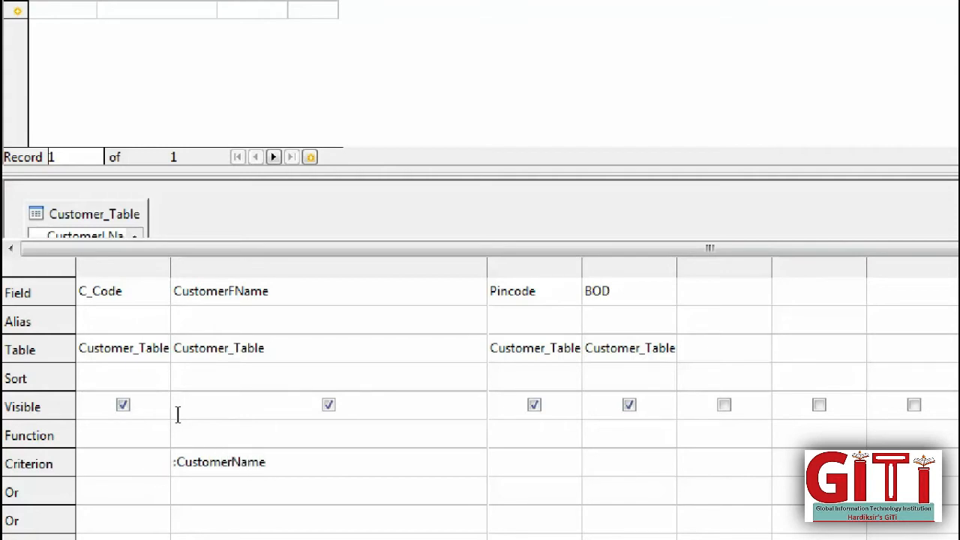
Magnify the screen to 250% and rename the parameter in the CustomerFName criterion to :CustomerFName
key(ctrl+Left)
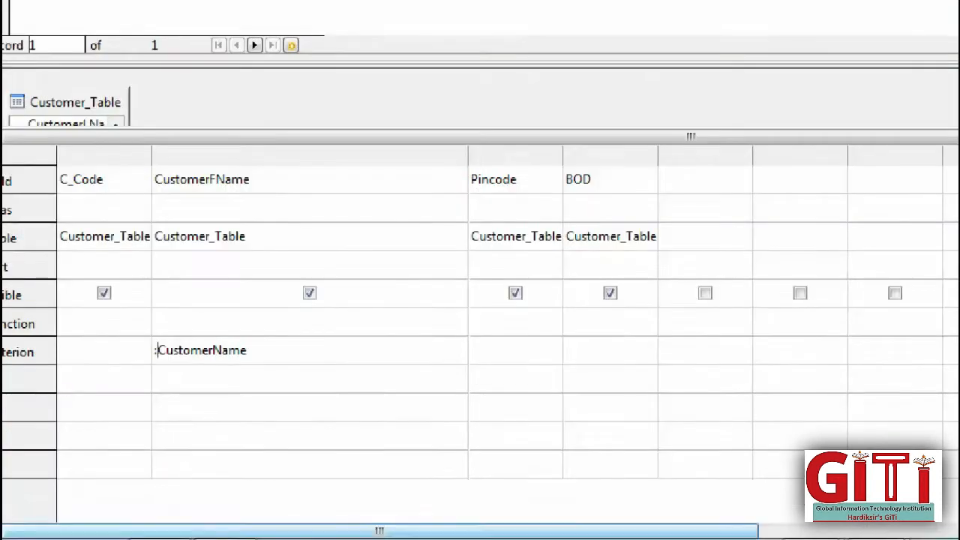
click(156, 528)
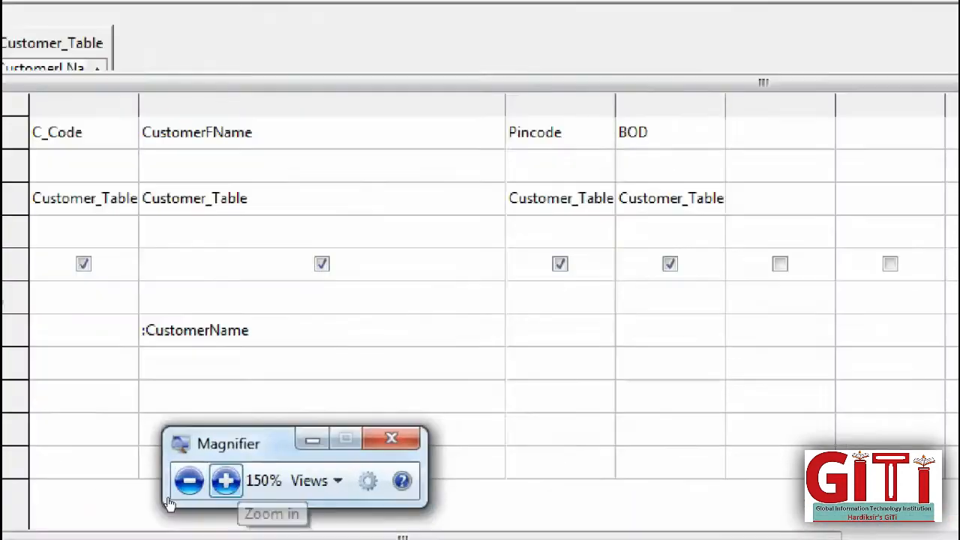
click(226, 480)
click(226, 480)
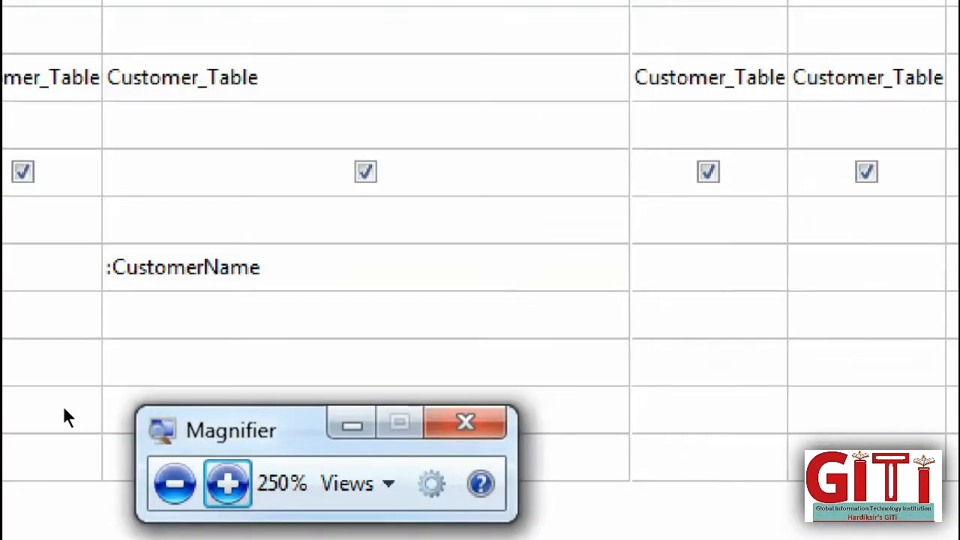
click(111, 416)
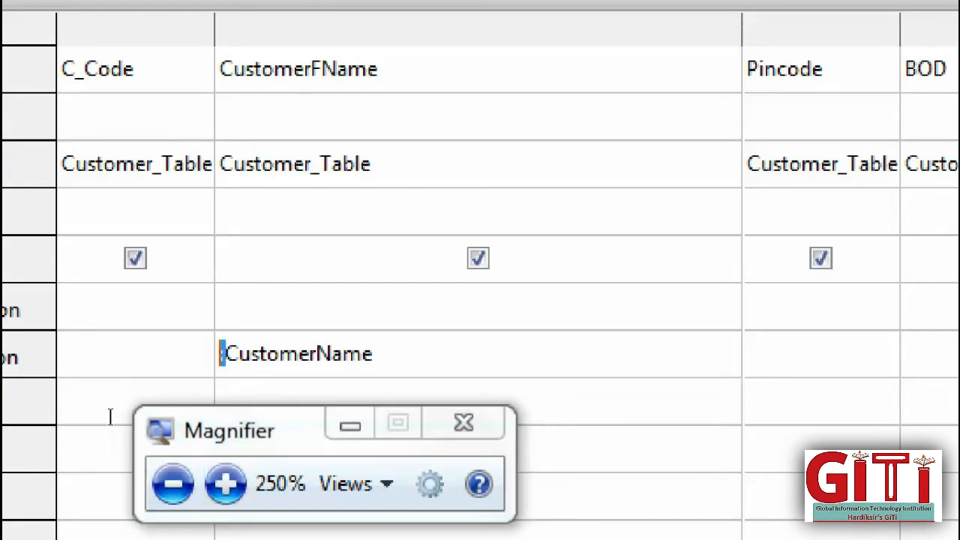
drag(119, 417, 225, 412)
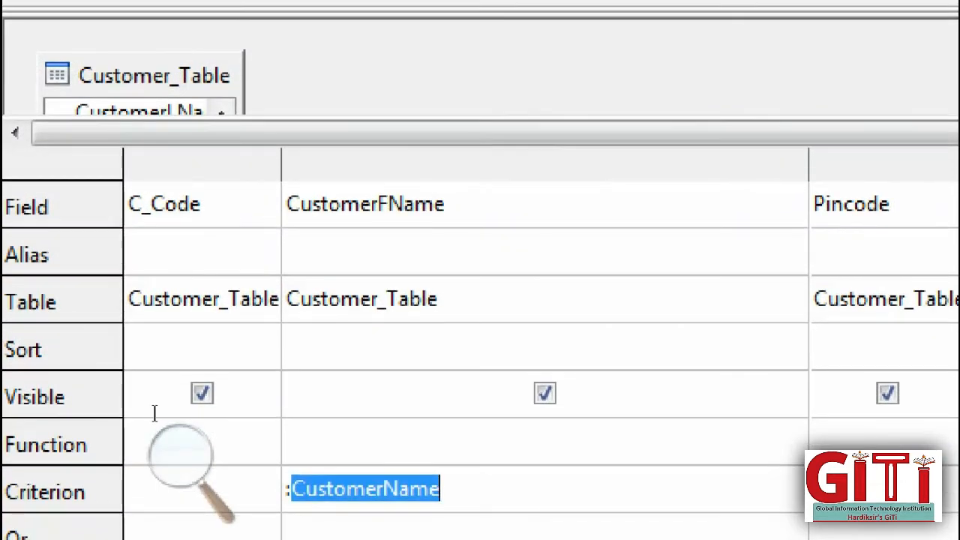
click(167, 416)
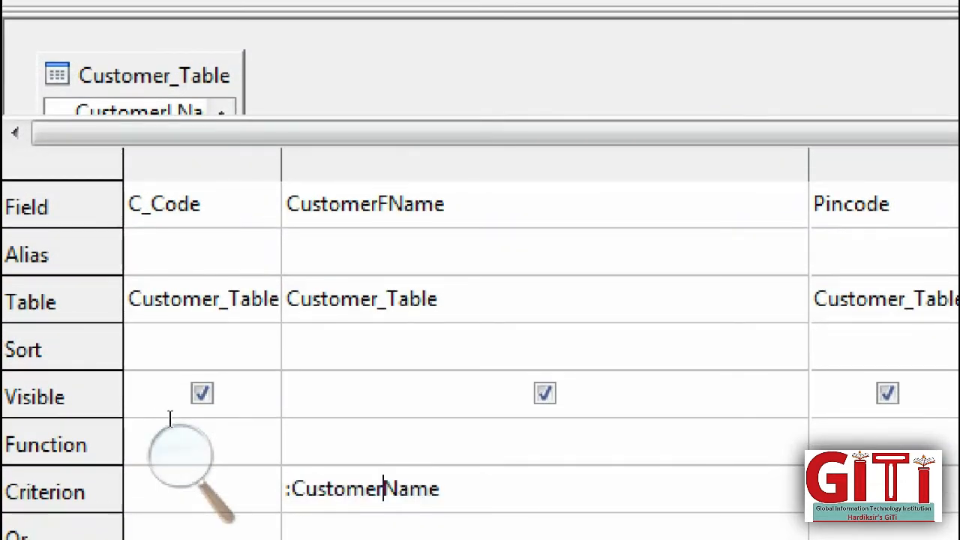
text(F)
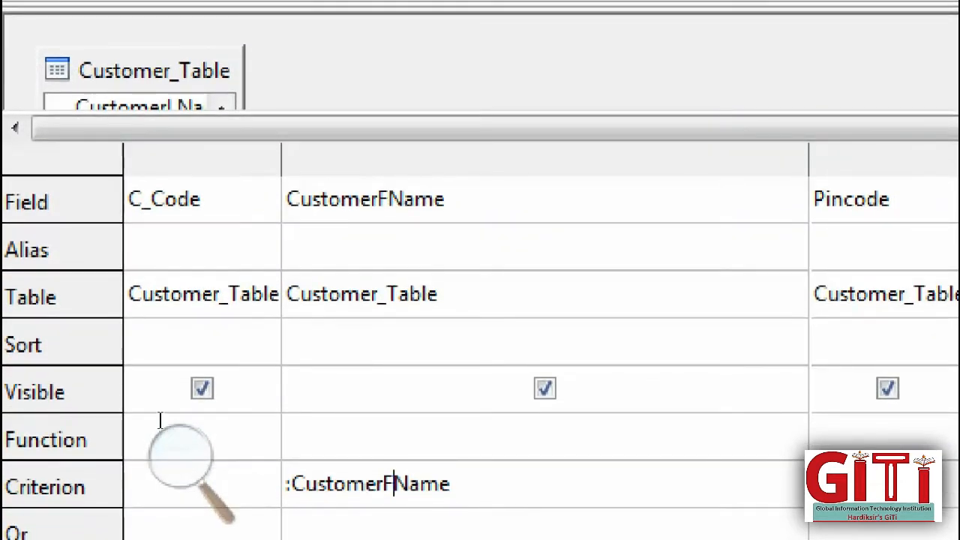
Run the parameter query and enter a customer's first name as the CustomerFName value
click(180, 455)
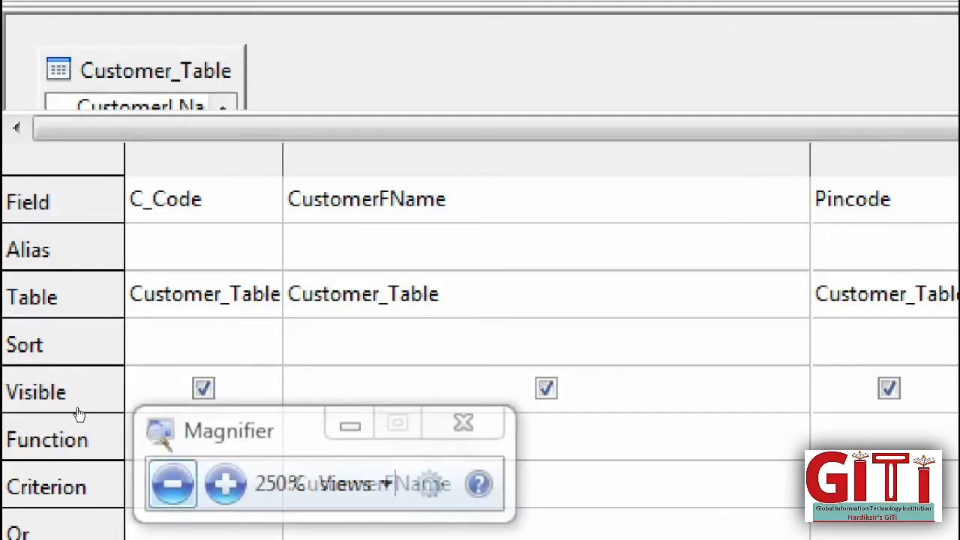
click(170, 484)
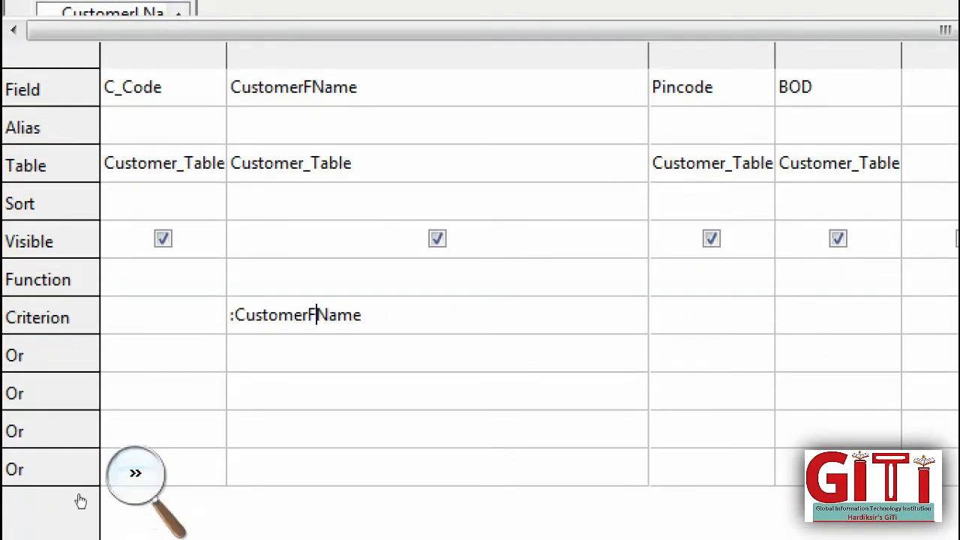
click(135, 472)
click(126, 492)
click(87, 493)
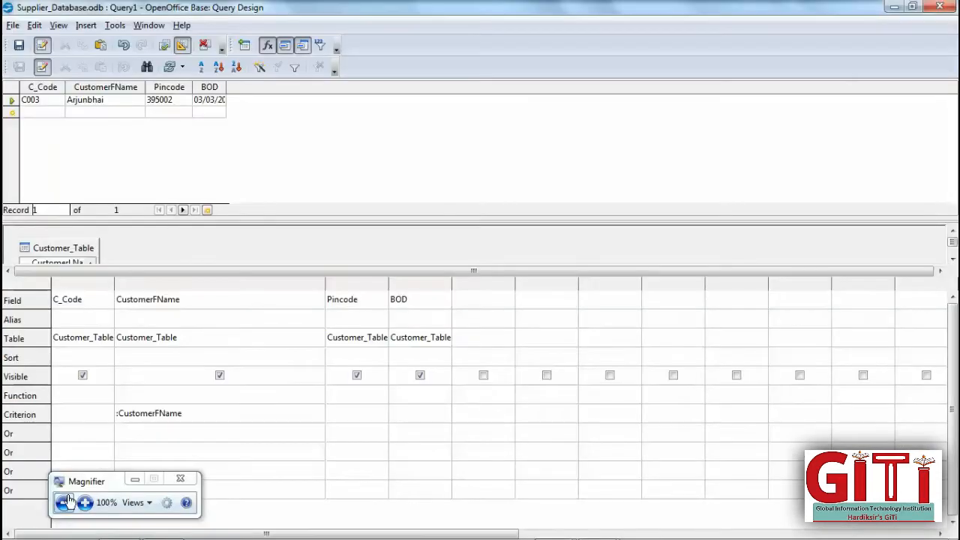
click(165, 51)
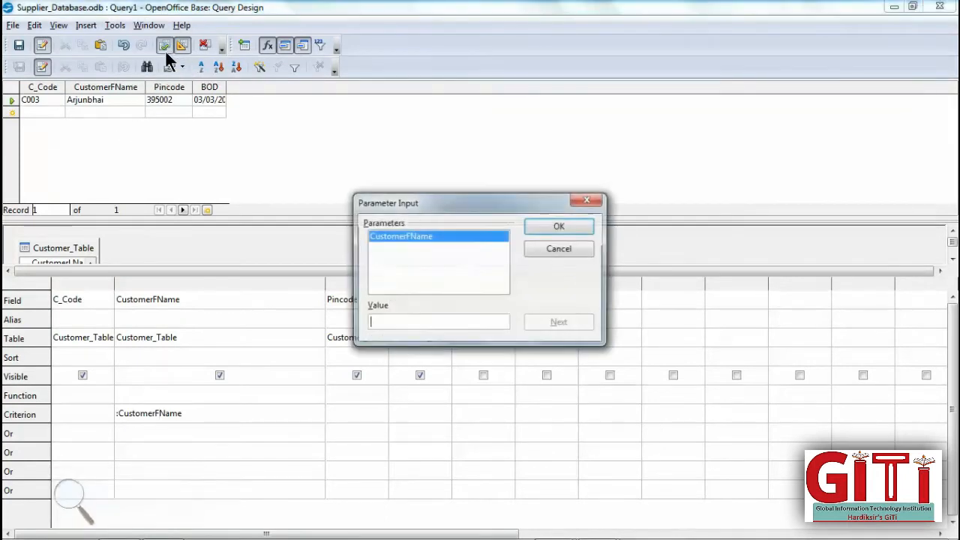
click(70, 497)
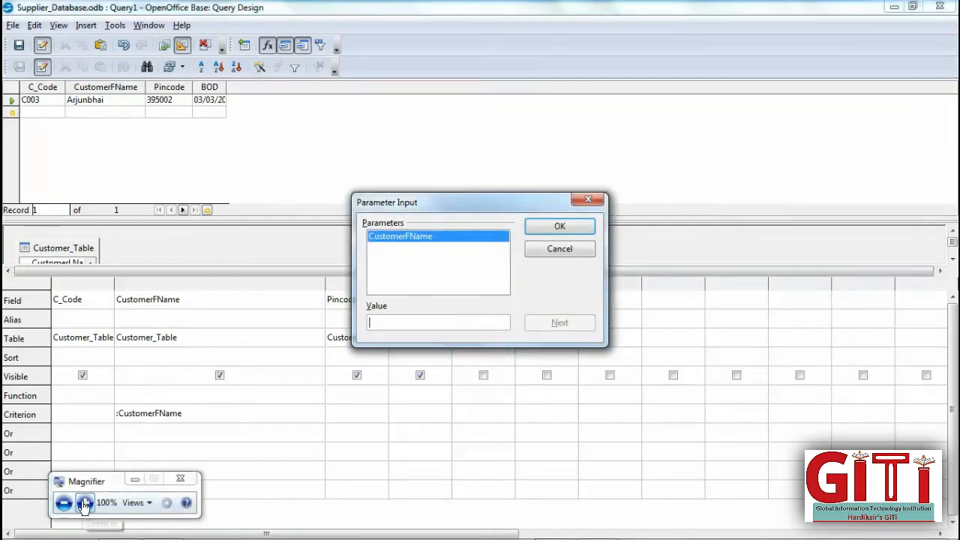
click(90, 502)
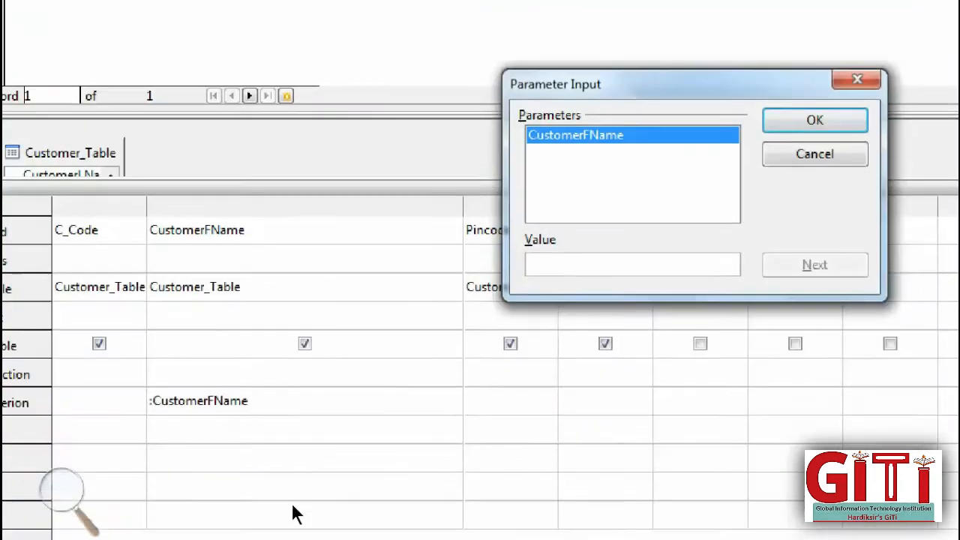
text(hardiksi)
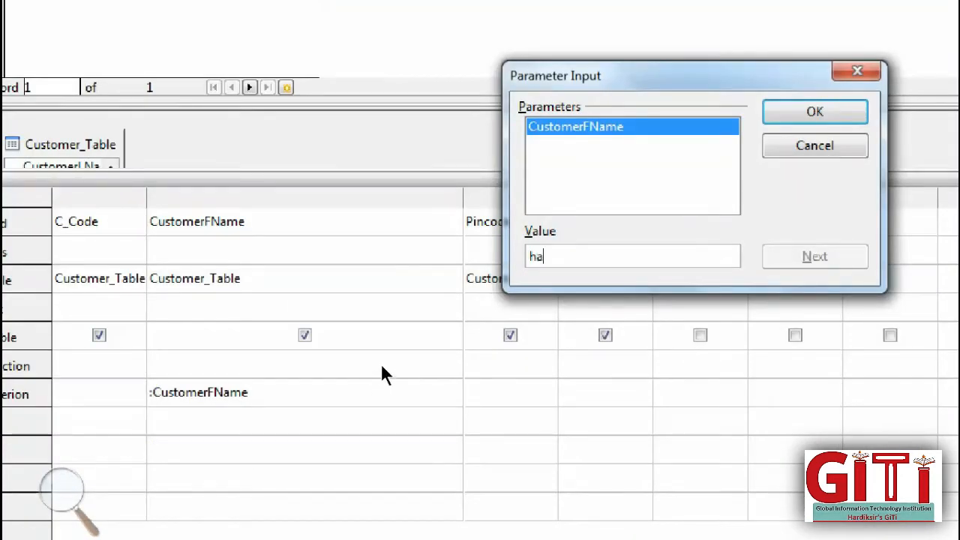
text(r)
key(Return)
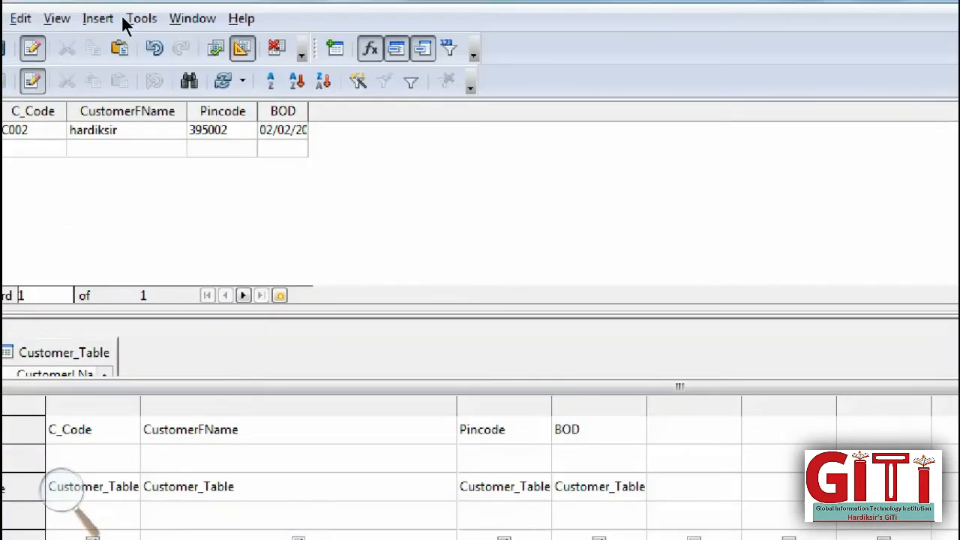
Rerun the parameter query, entering a customer's first name with a capital initial as the CustomerFName value
click(162, 45)
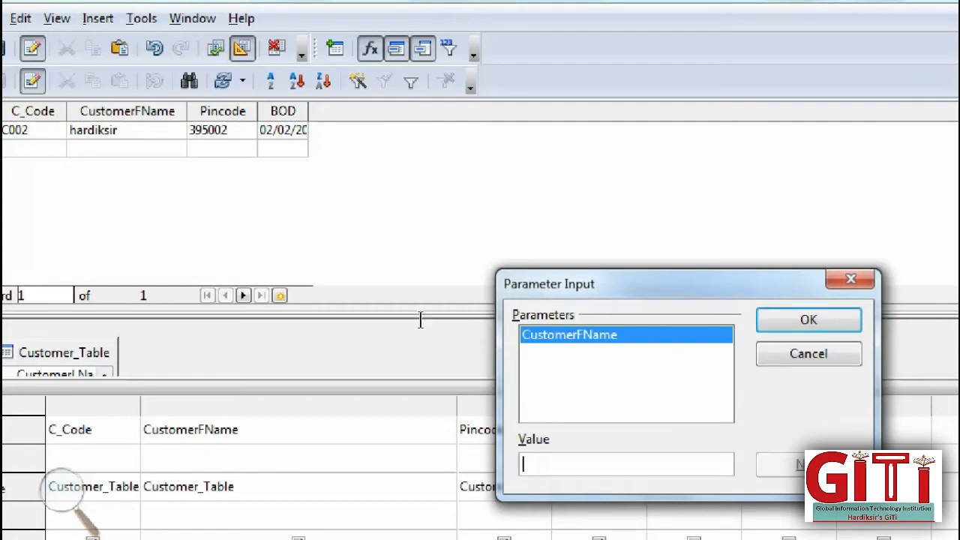
text(Hardiksir)
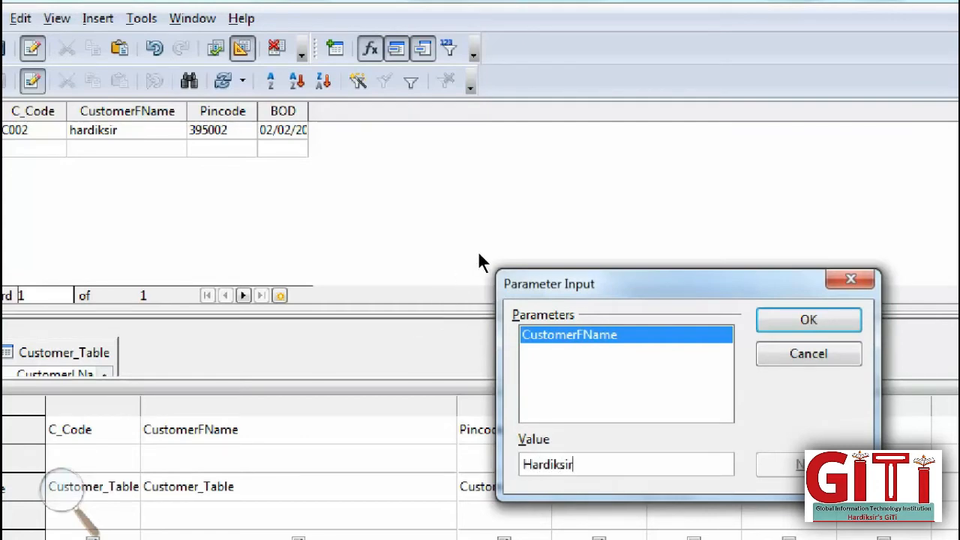
key(Return)
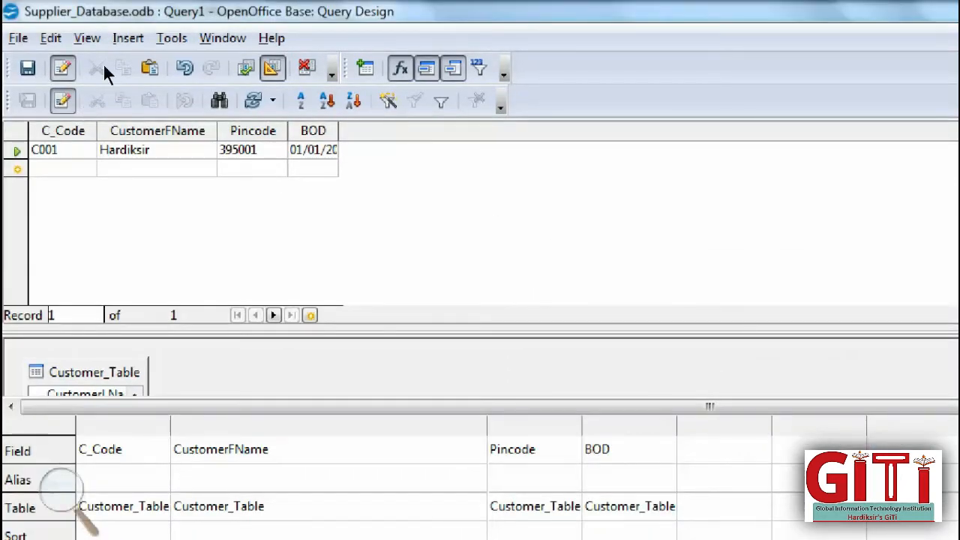
Run the parameter query twice more, entering two other customers' first names as the CustomerFName values
key(F5)
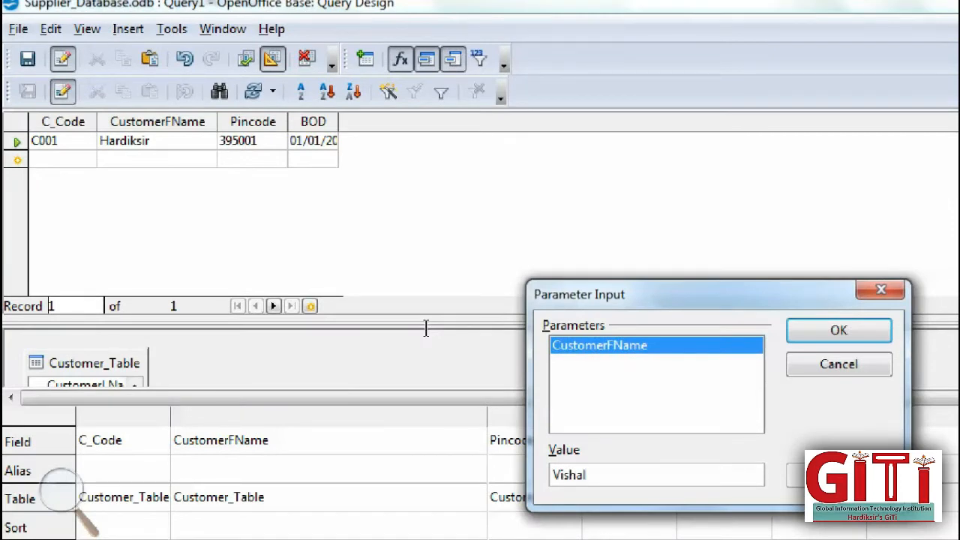
text(Vishalbhai)
key(Return)
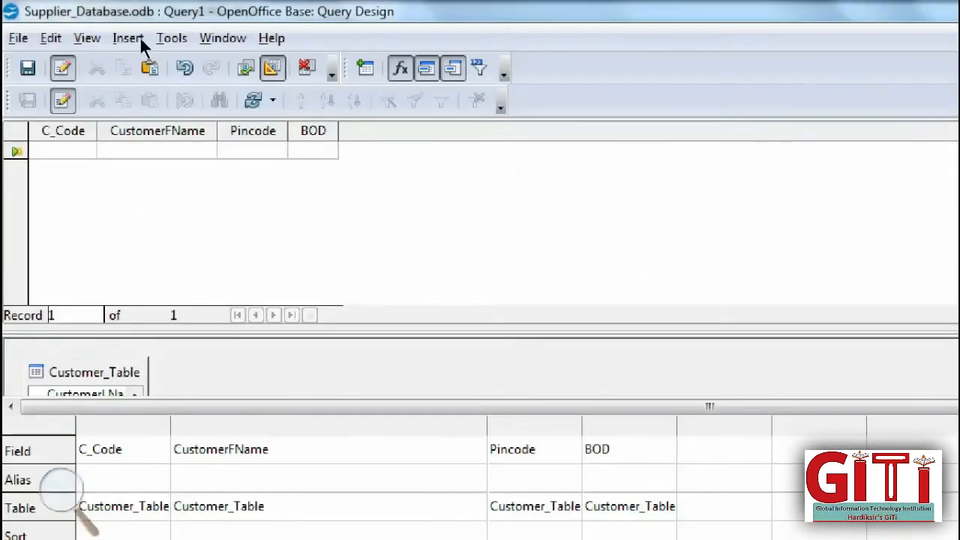
click(246, 68)
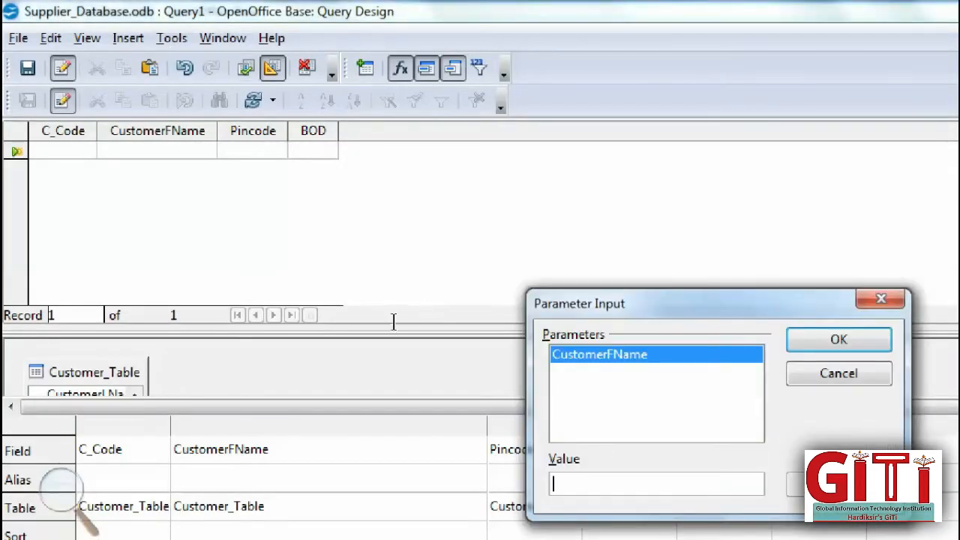
text(Arjunb)
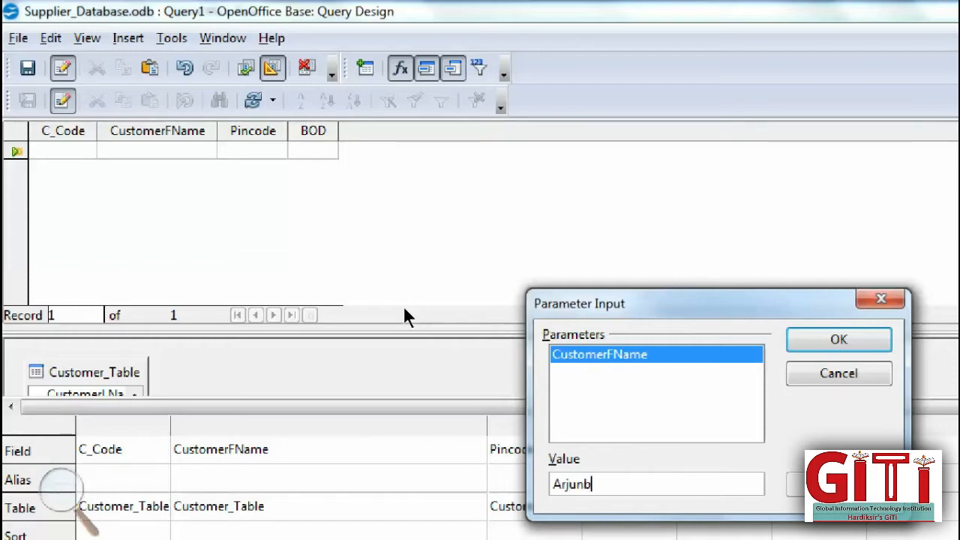
text(hai)
key(Return)
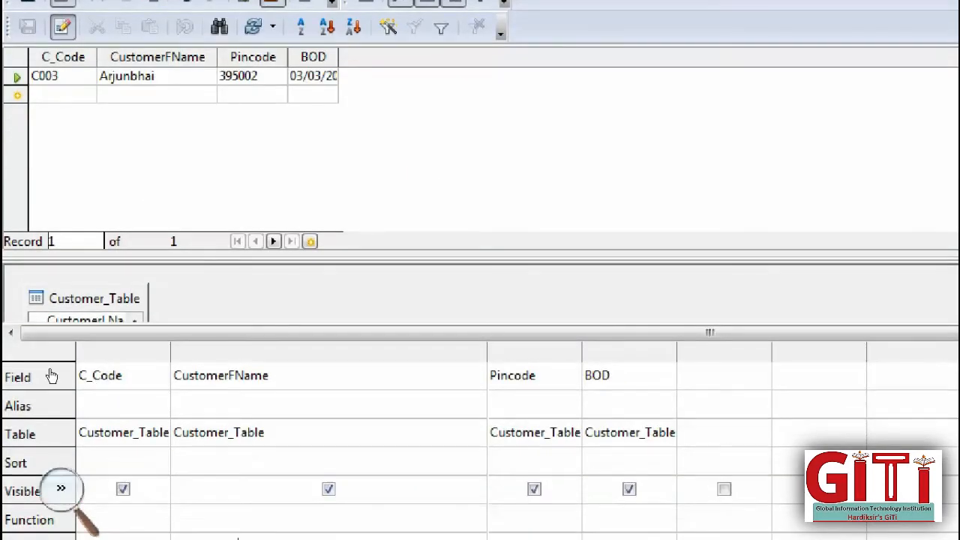
Widen the BOD and Pincode columns in the query results
click(60, 487)
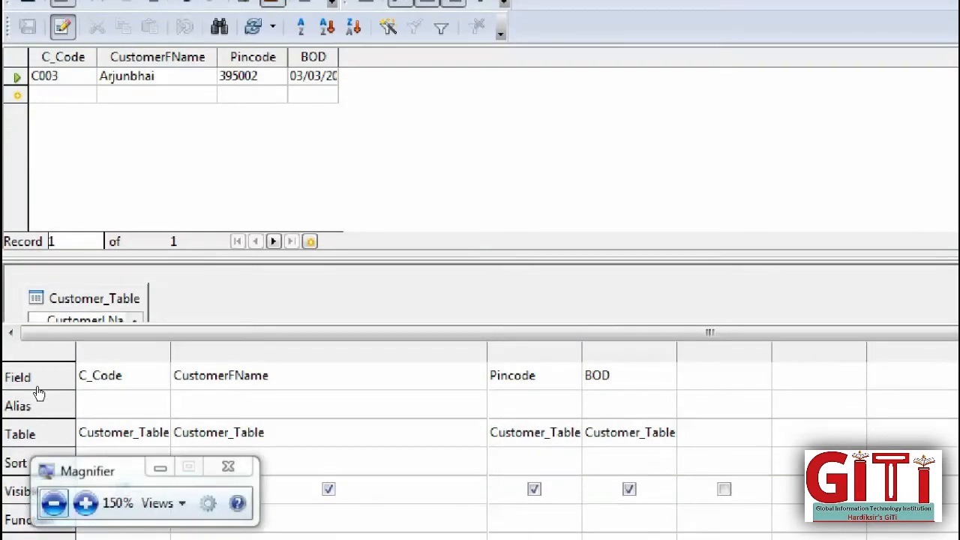
click(54, 503)
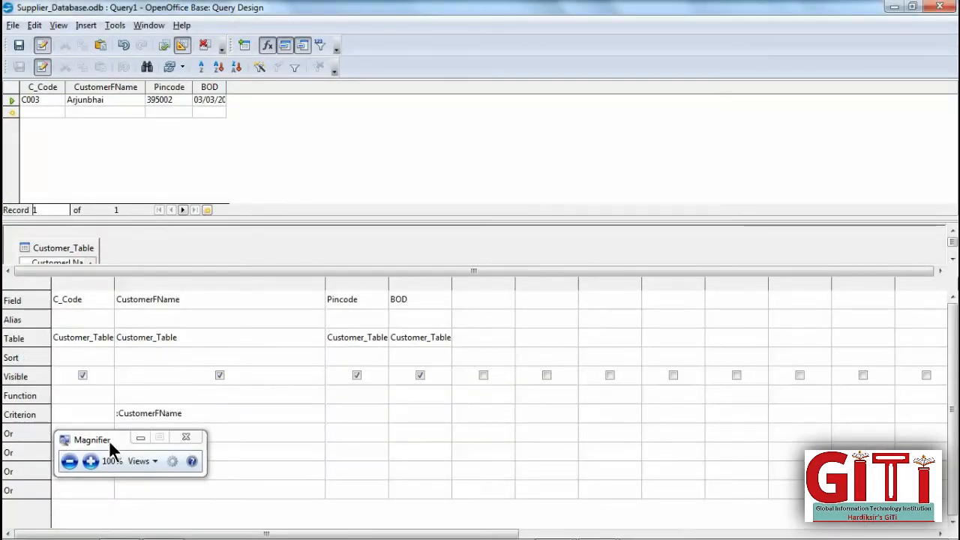
click(90, 461)
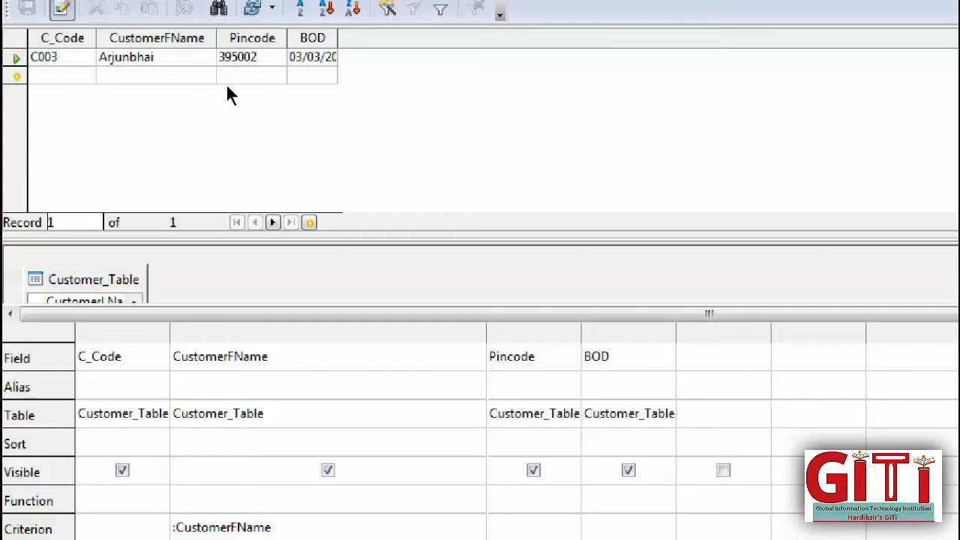
drag(338, 38, 448, 60)
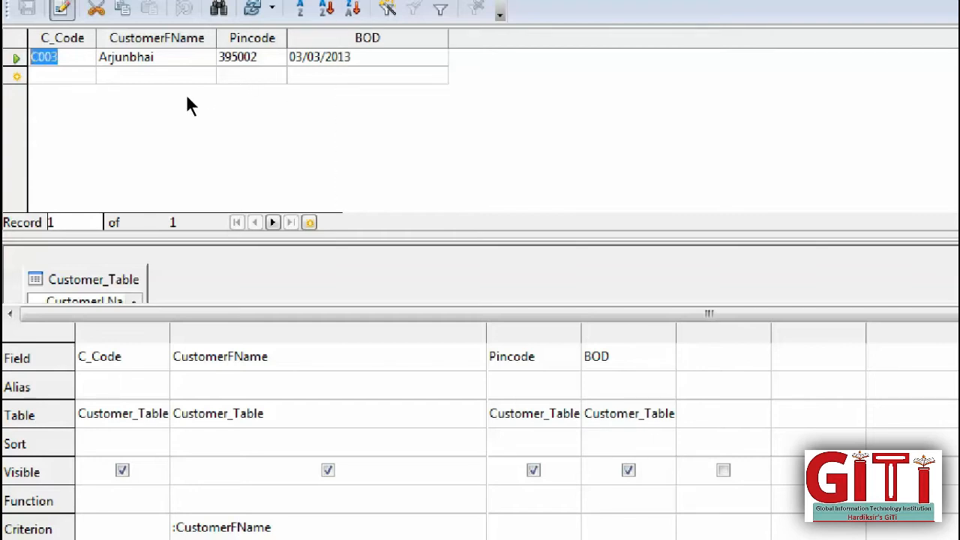
drag(286, 37, 306, 38)
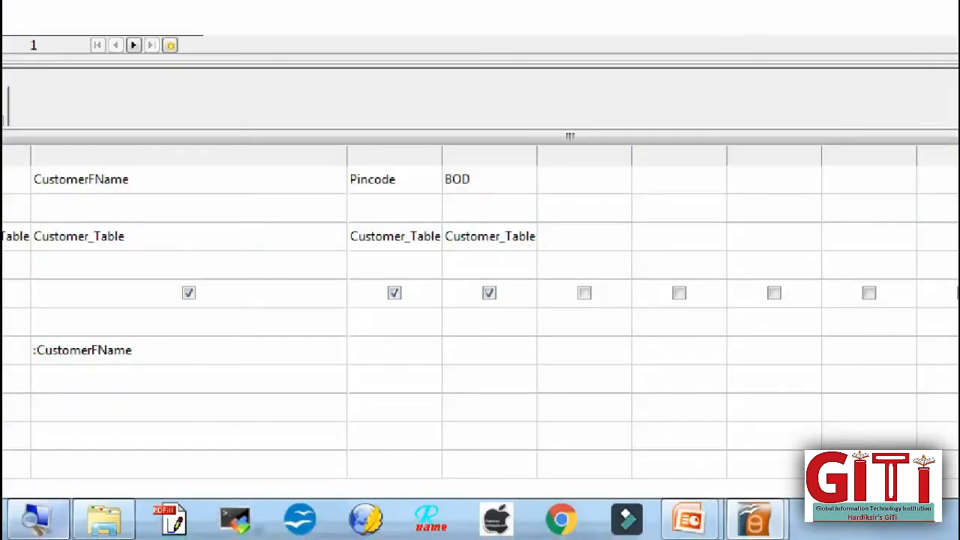
Reset the screen magnification to 100% and minimise the Magnifier window
click(36, 518)
click(57, 460)
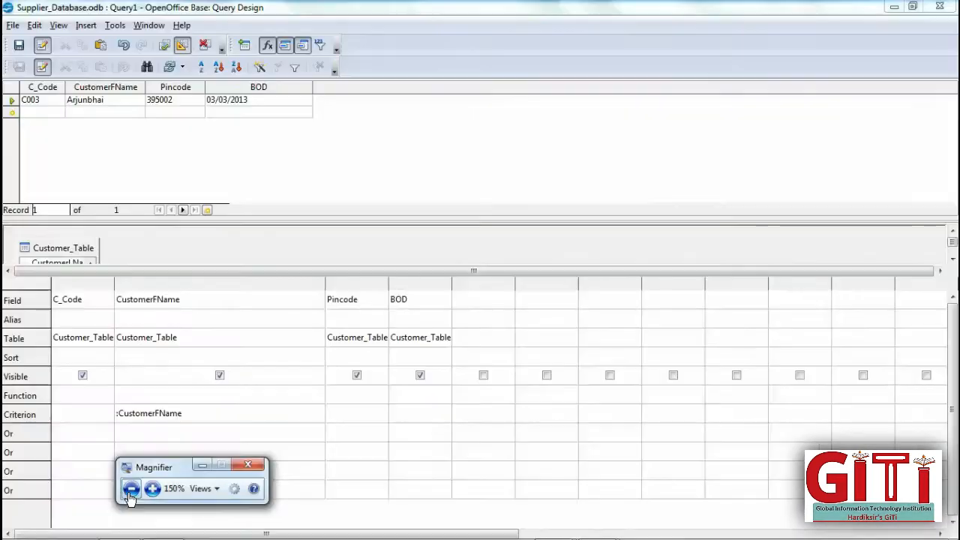
click(130, 492)
click(201, 464)
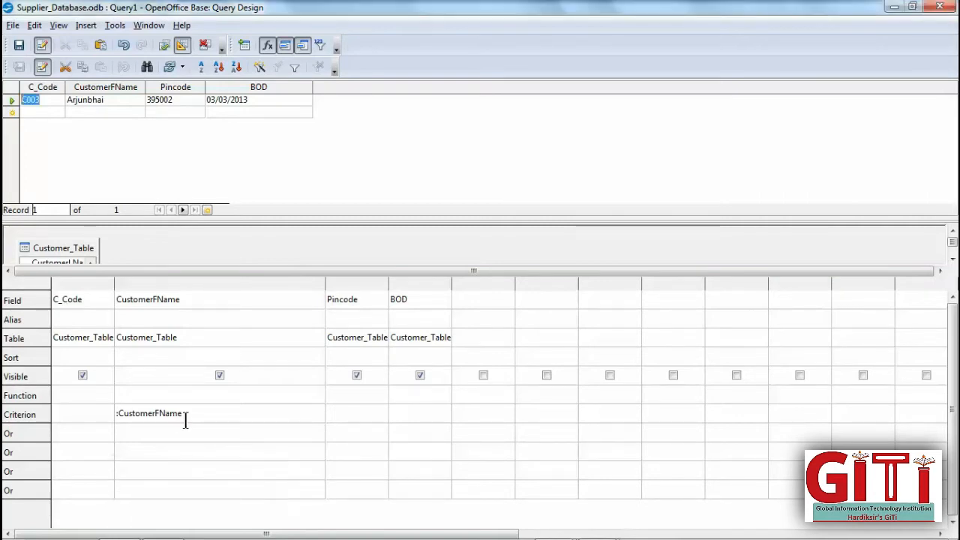
Highlight the :CustomerFName criterion and switch to the PowerPoint presentation
drag(186, 413, 81, 418)
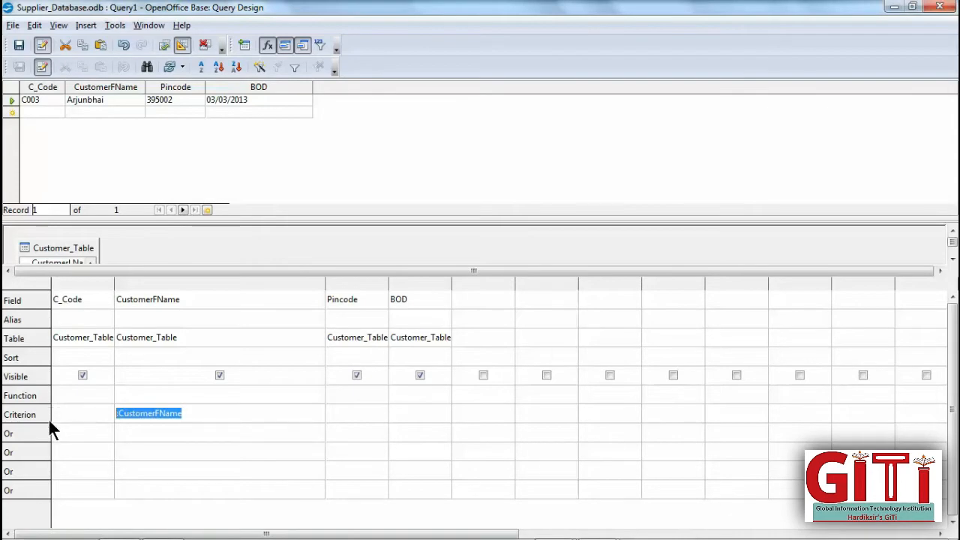
mouse_move(435, 518)
click(552, 528)
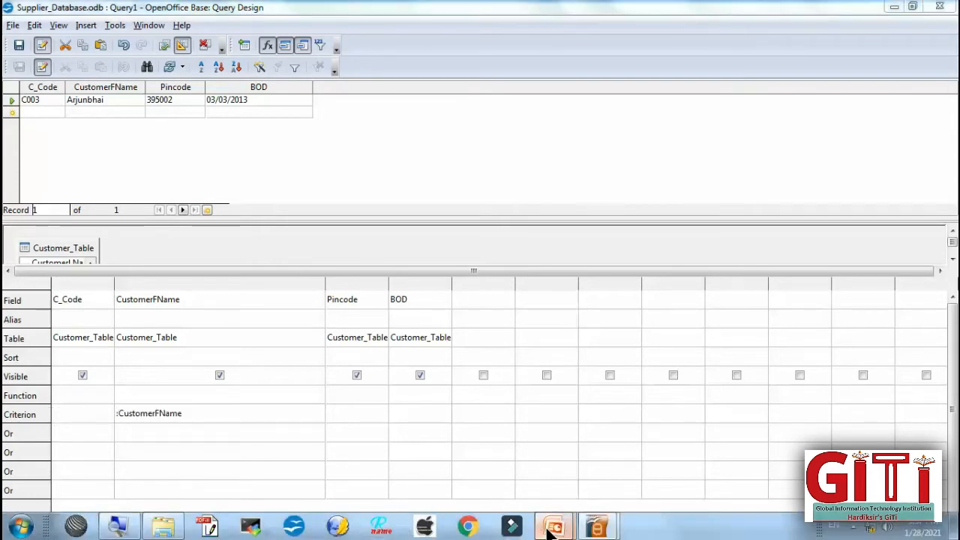
click(616, 467)
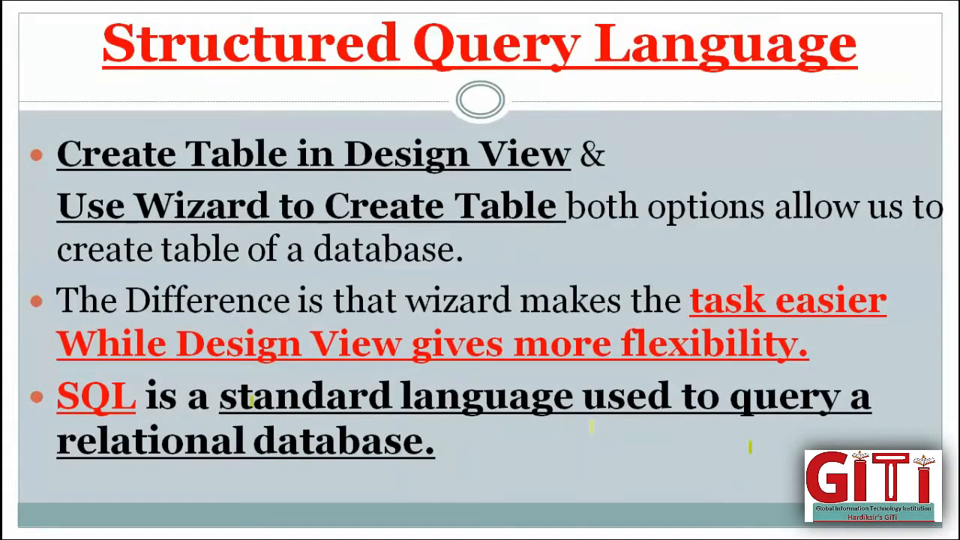
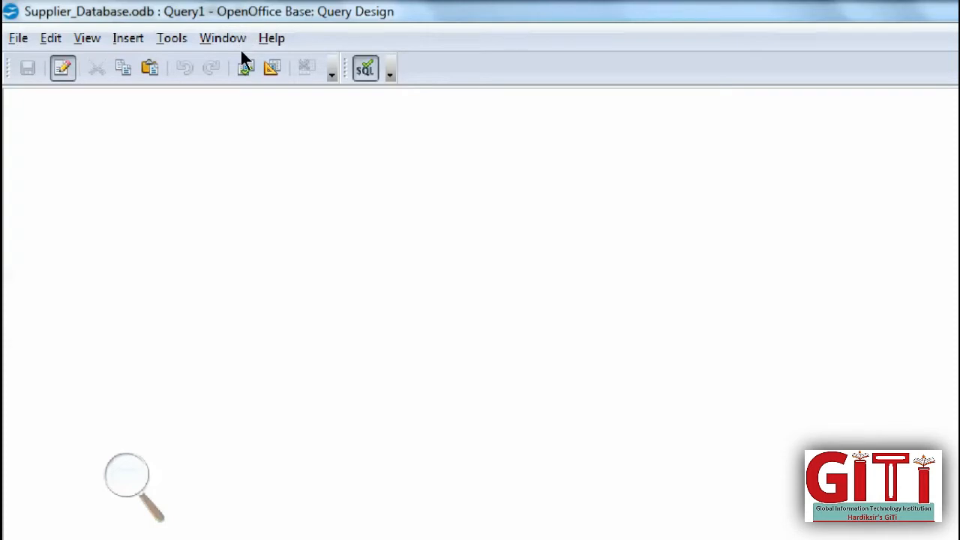
Close the SQL view of the query without saving the changes
click(364, 69)
click(927, 9)
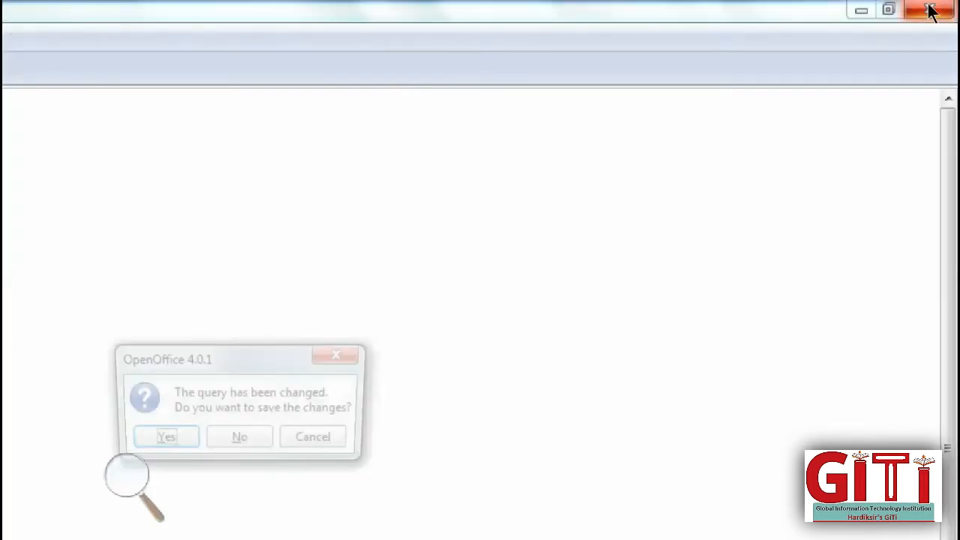
key(Tab)
key(Return)
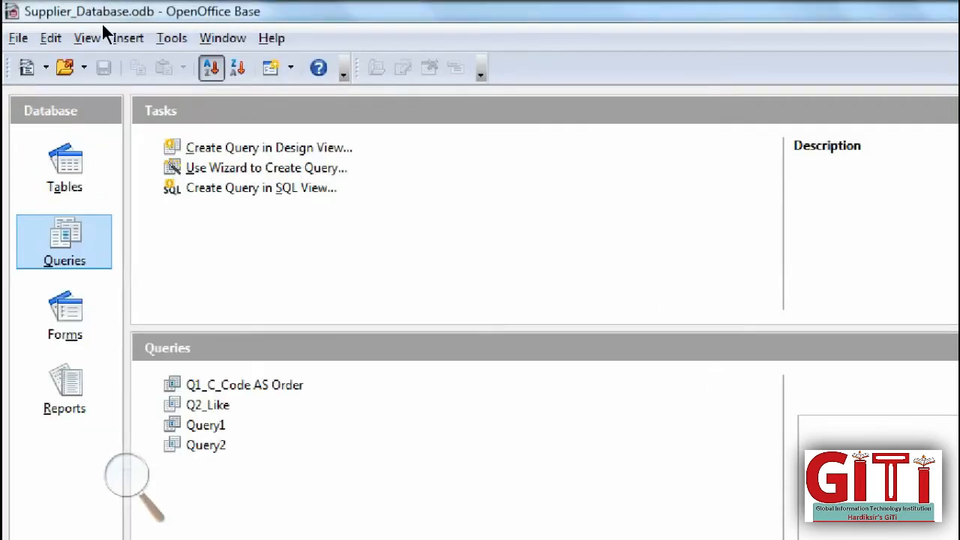
Magnify the screen one level further and open the Execute SQL Statement dialog
click(52, 37)
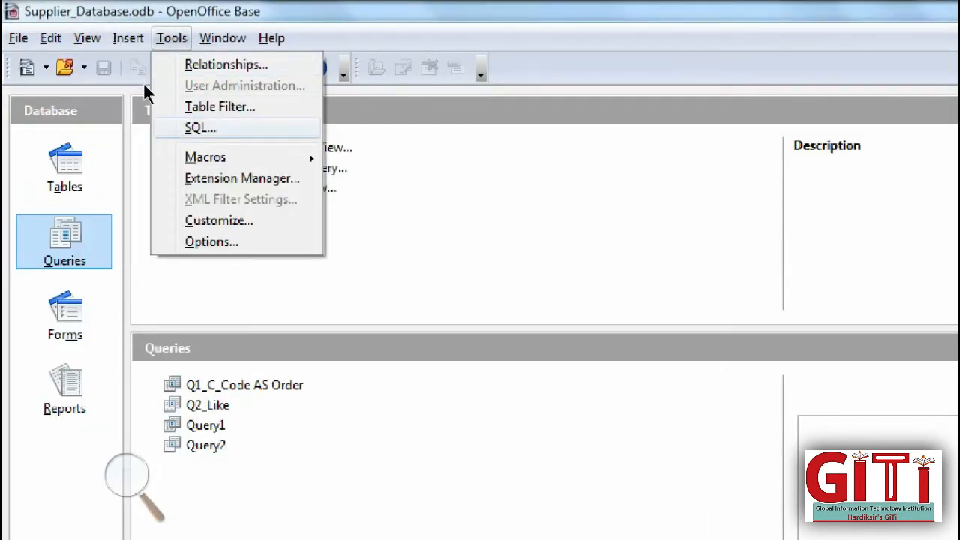
click(127, 476)
click(151, 488)
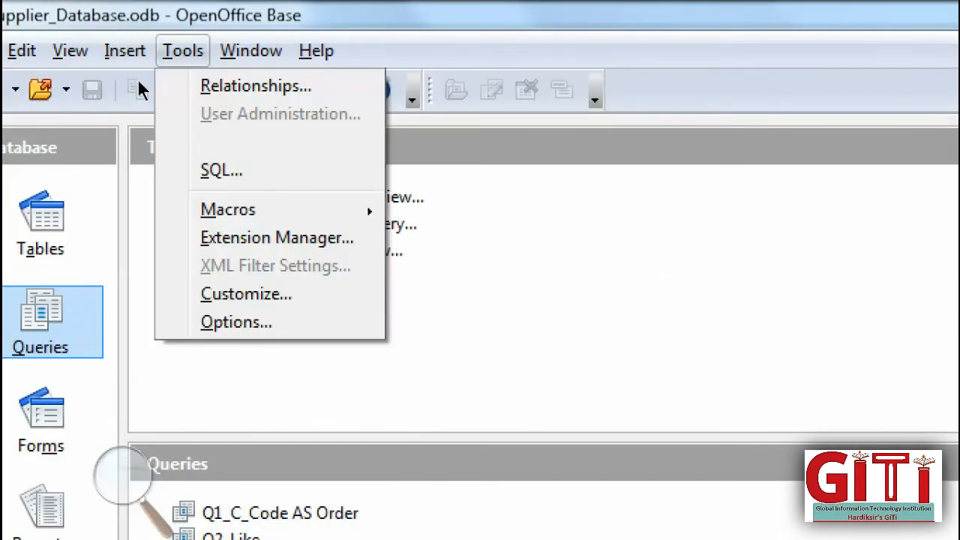
click(221, 170)
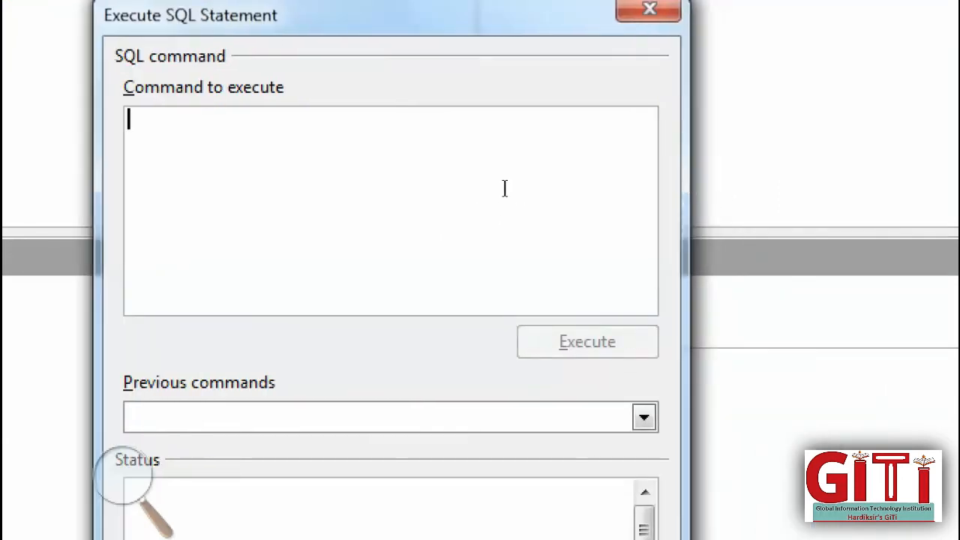
Begin the SQL command with CREATE TABLE "SAMPLE_TABLE"
text(CR)
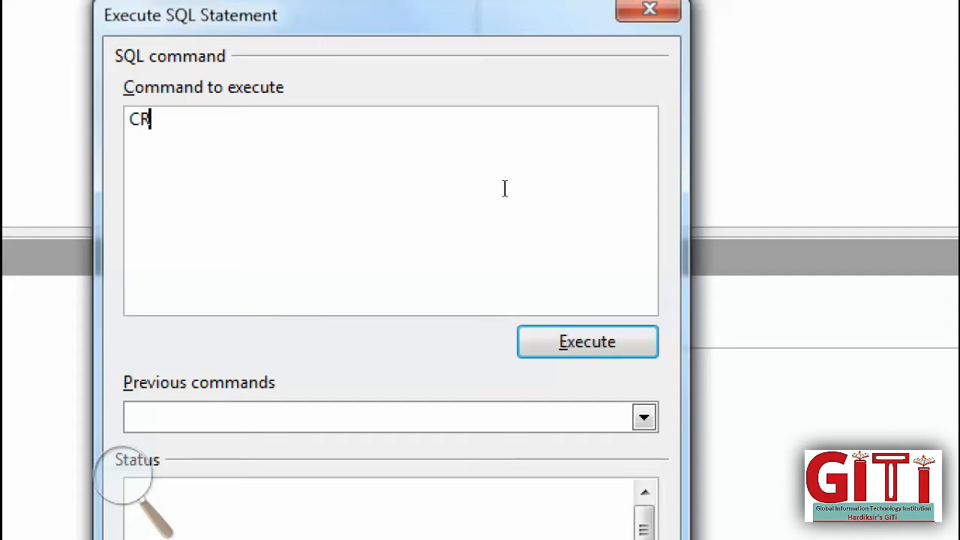
text(EATE )
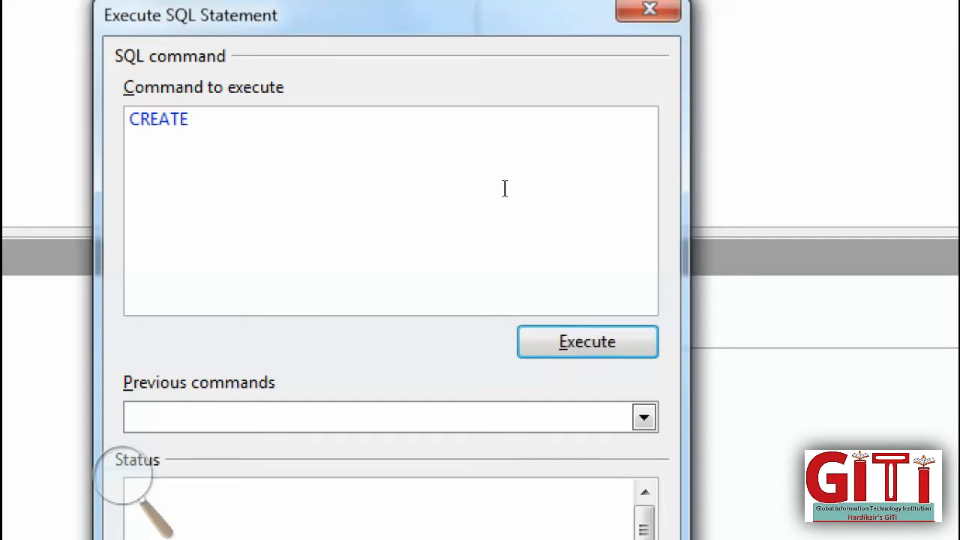
text(TABLE)
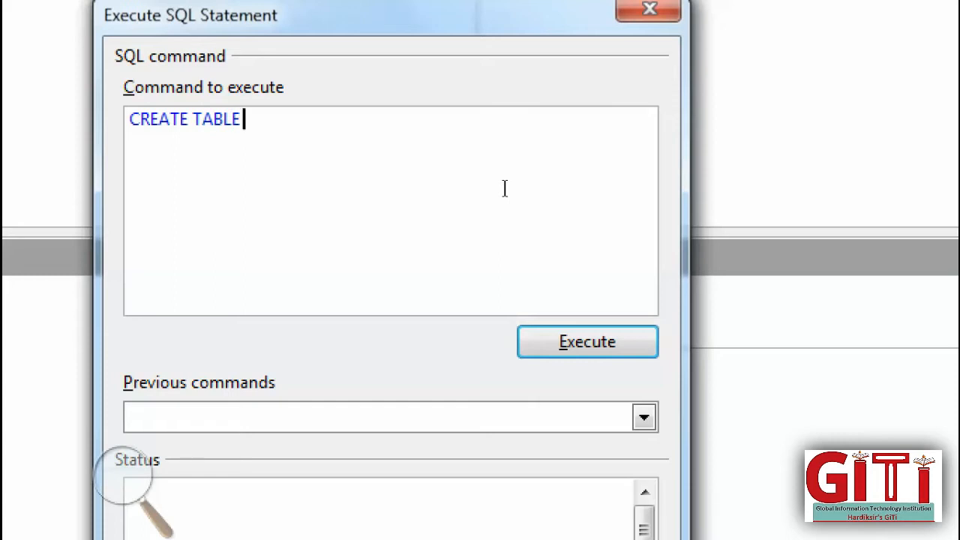
text( "SAMPLE)
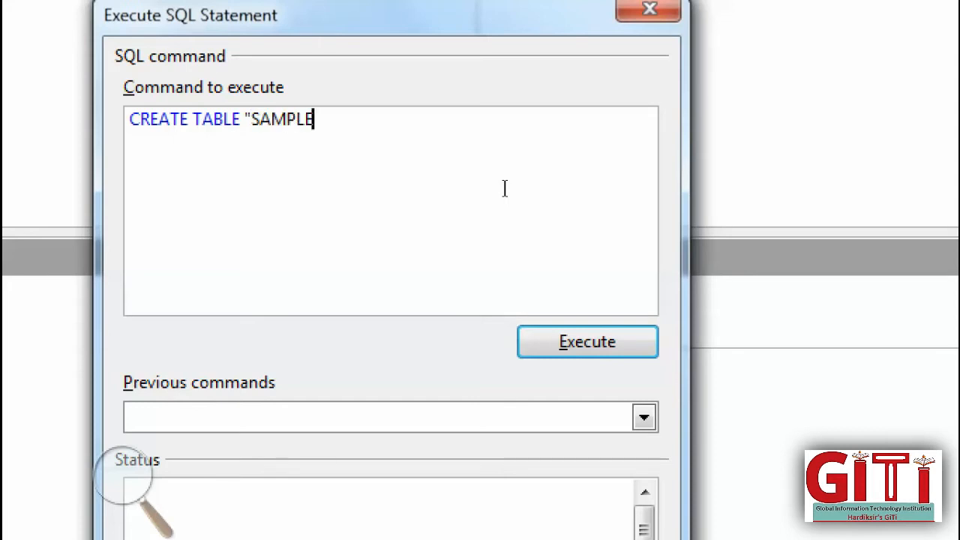
text(_TABLE)
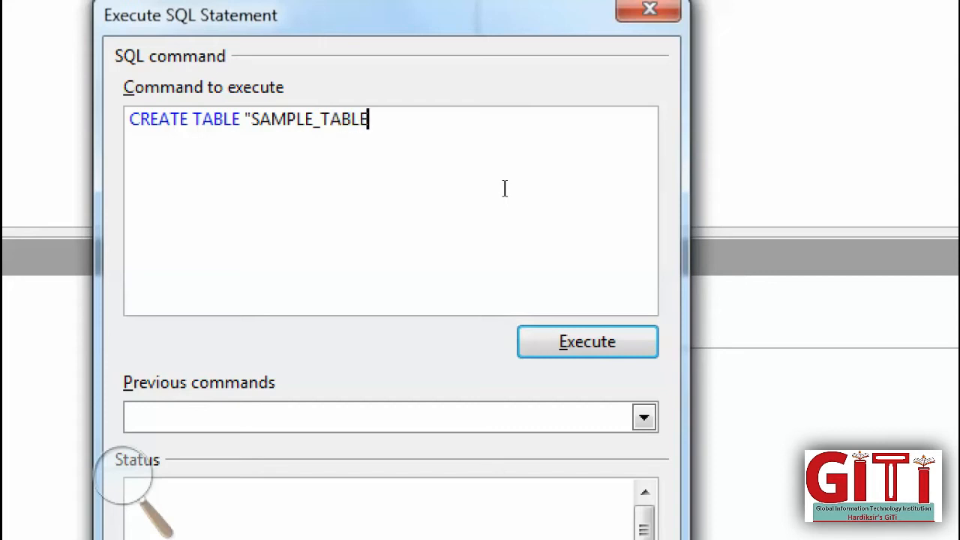
text(")
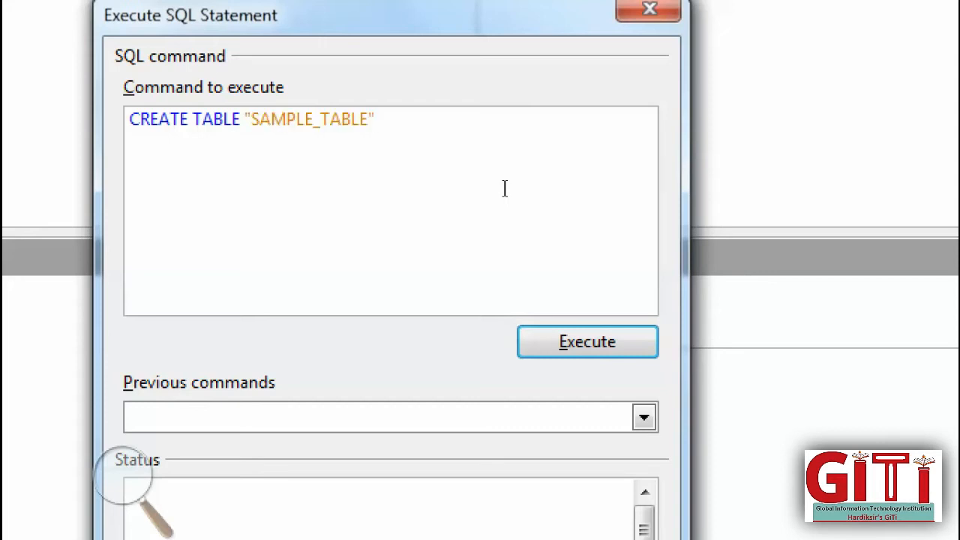
Change the table name in the CREATE TABLE command to "SAMPLE_SQL_TABLE"
key(Return)
key(Up)
text(SQO)
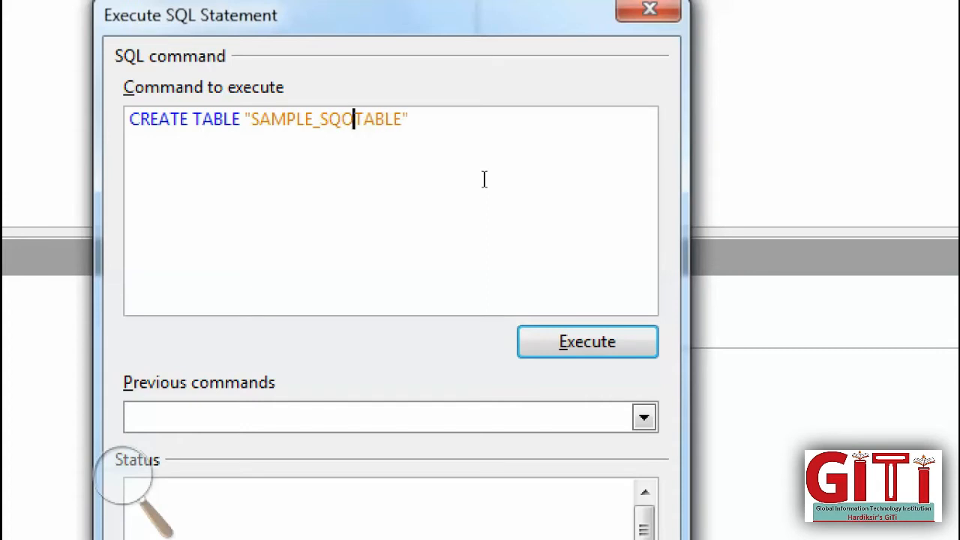
key(BackSpace)
text(L)
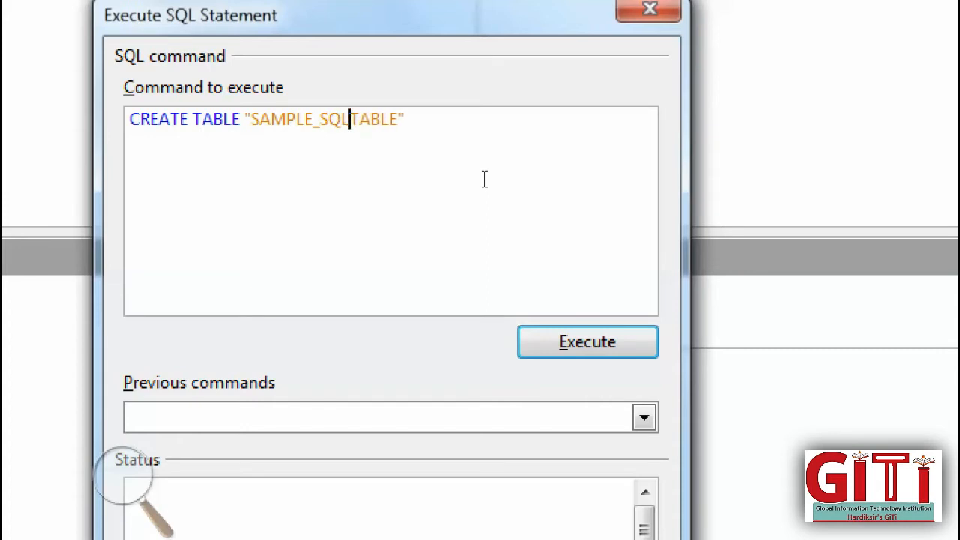
text(_)
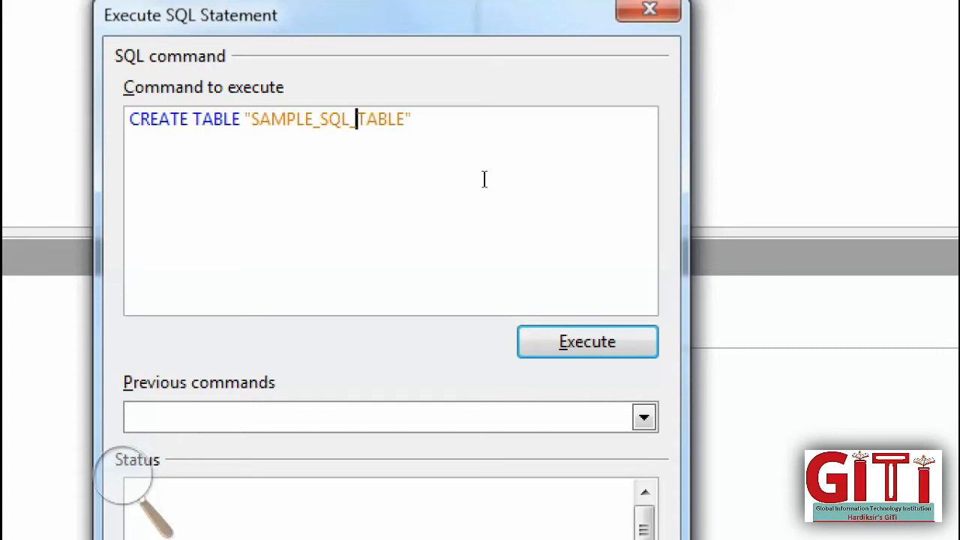
Add an opening parenthesis and a closing ");" on separate lines below the table name, with an empty line between them
key(End)
key(Return)
text(()
key(Return)
text();)
key(Up)
key(Return)
Add a column "Roll_No" of type INTEGER on the empty line between the parentheses of the CREATE TABLE command
key(Tab)
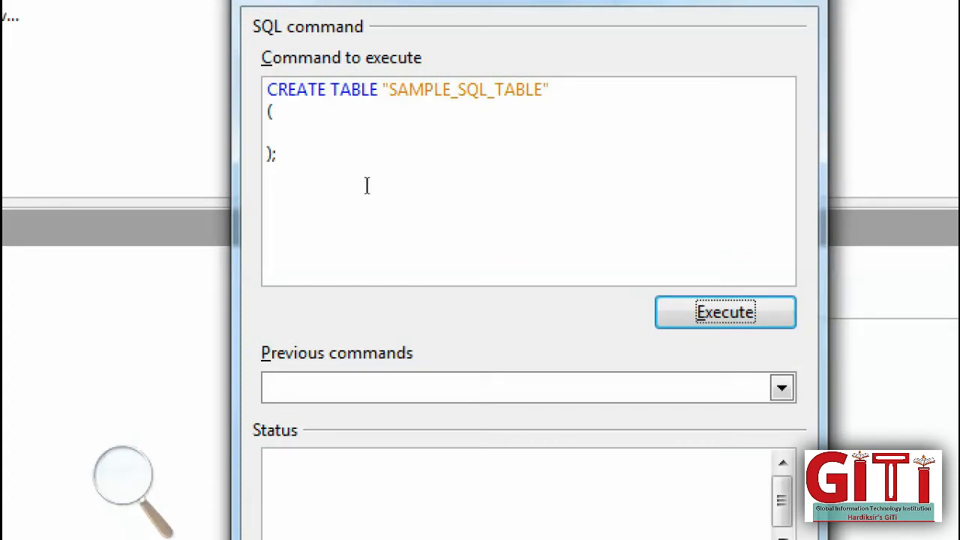
key(shift+Tab)
text(")
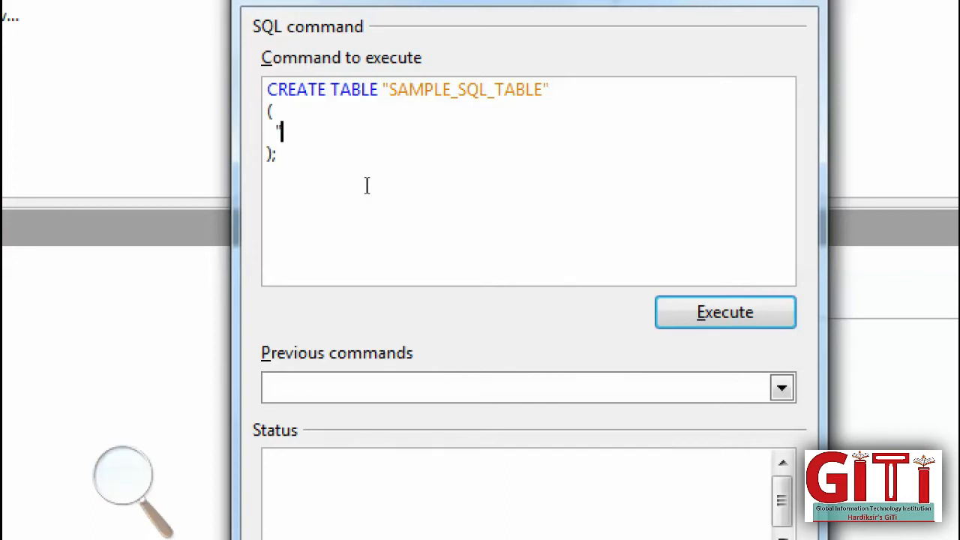
text(Roll_No)
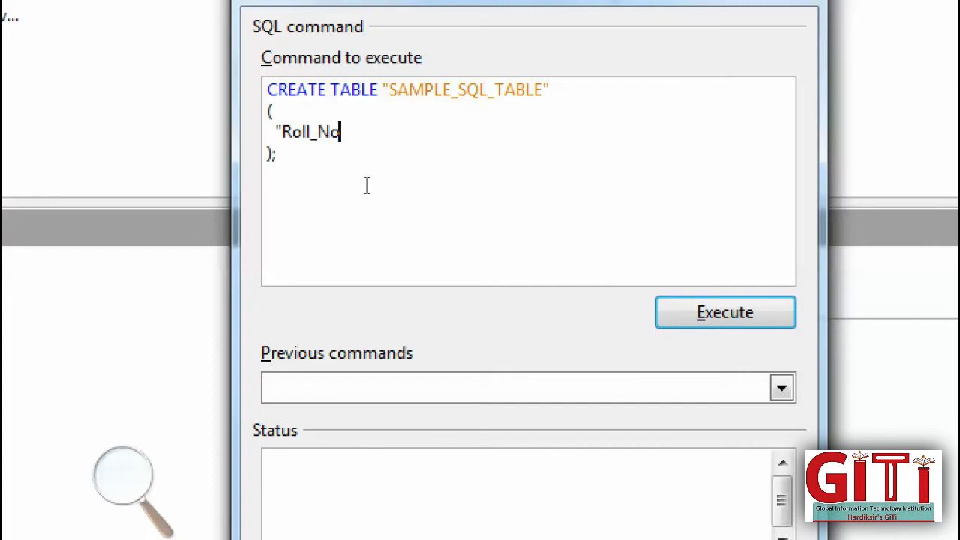
text(")
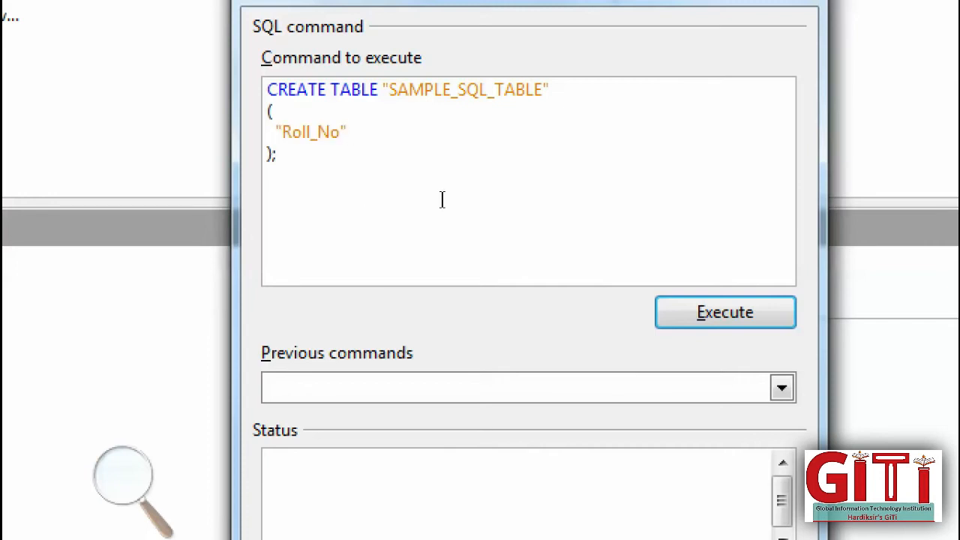
text( INTEGER)
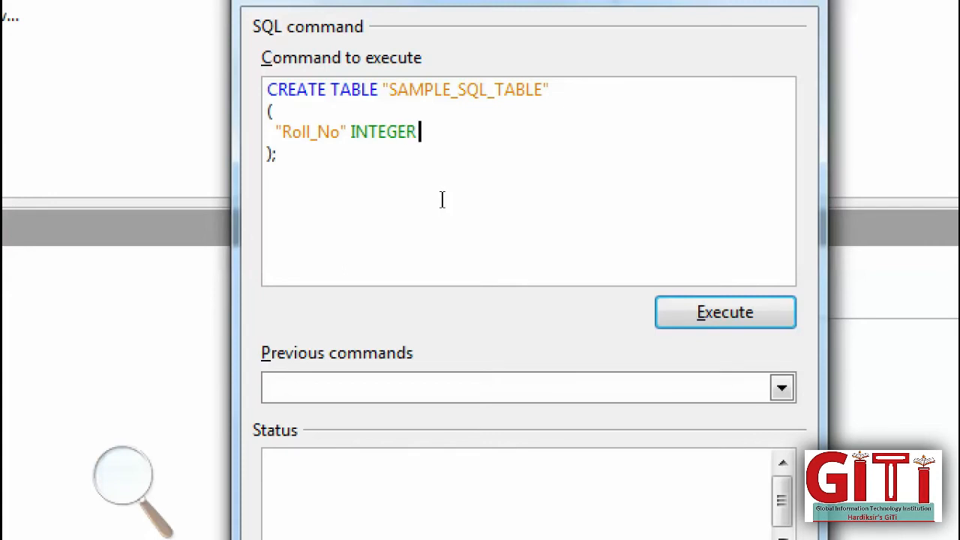
Complete the "Roll_No" definition with NOT NULL PRIMARY KEY and a comma, and start a new line
text( NOt)
key(BackSpace)
text(T NULL)
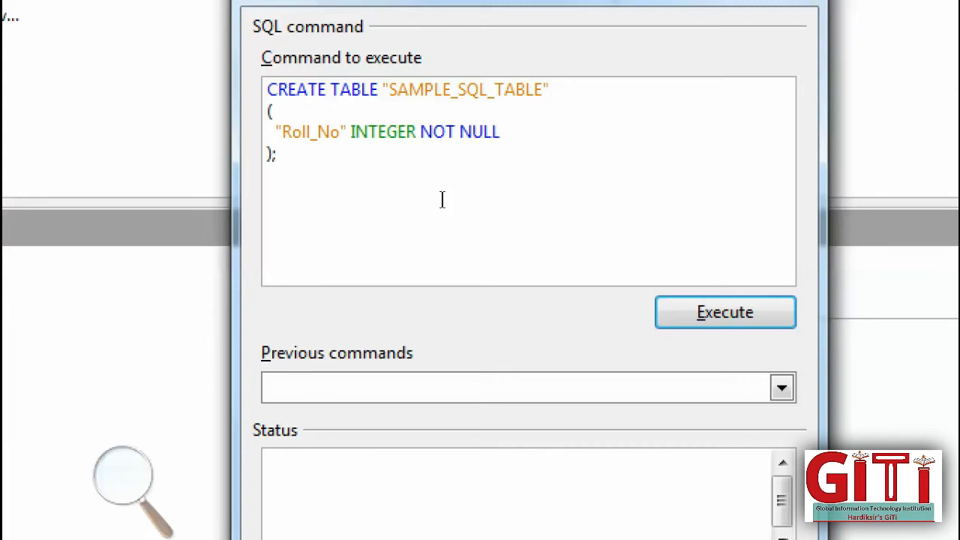
text( PRIMARY)
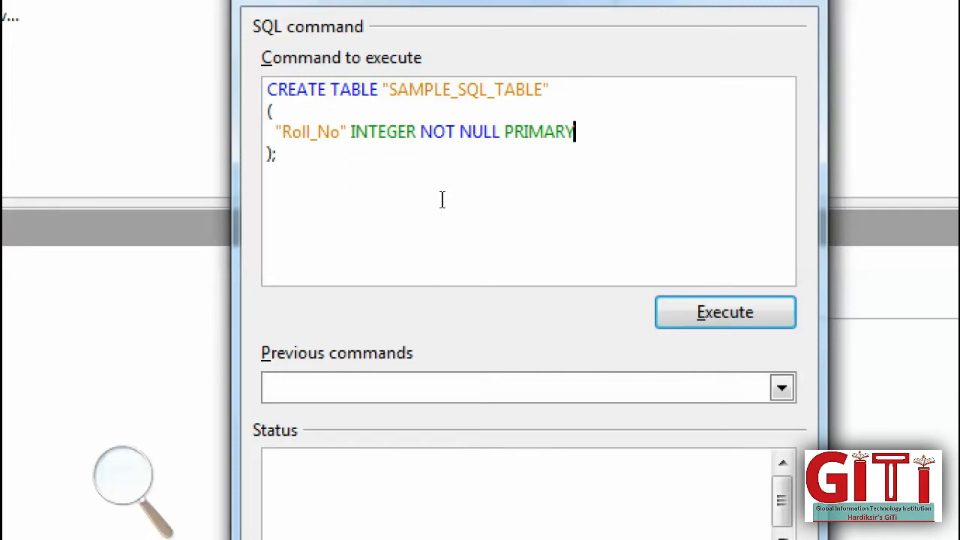
text( KEY,)
key(Return)
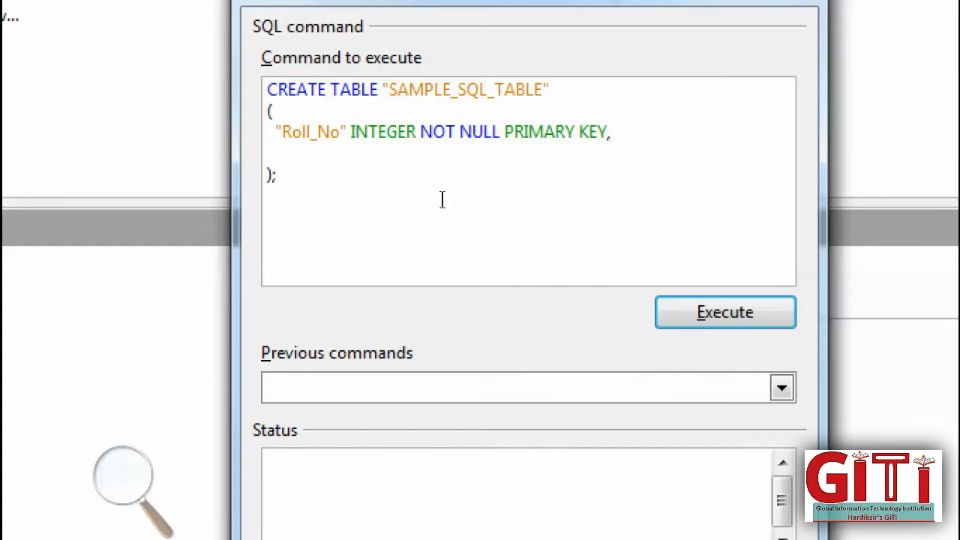
Add the columns "Join_Date" DATE and "BOD" DATE on separate lines, each ending with a comma
text("Join_Date)
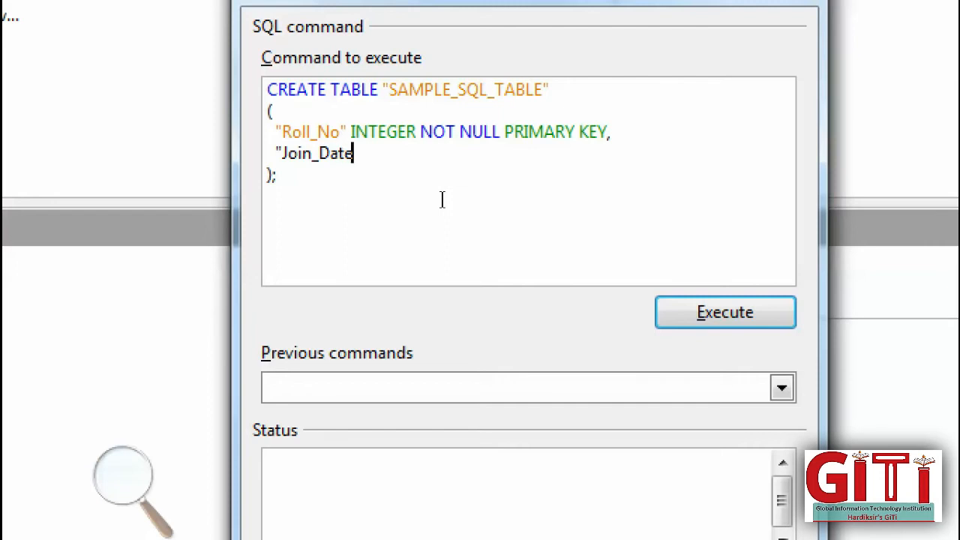
text(" )
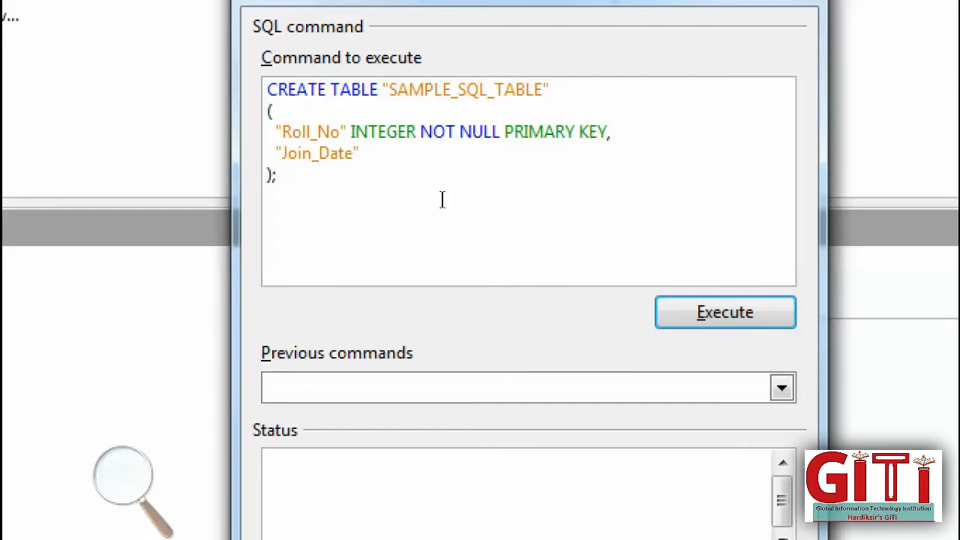
text(DATE,)
key(Return)
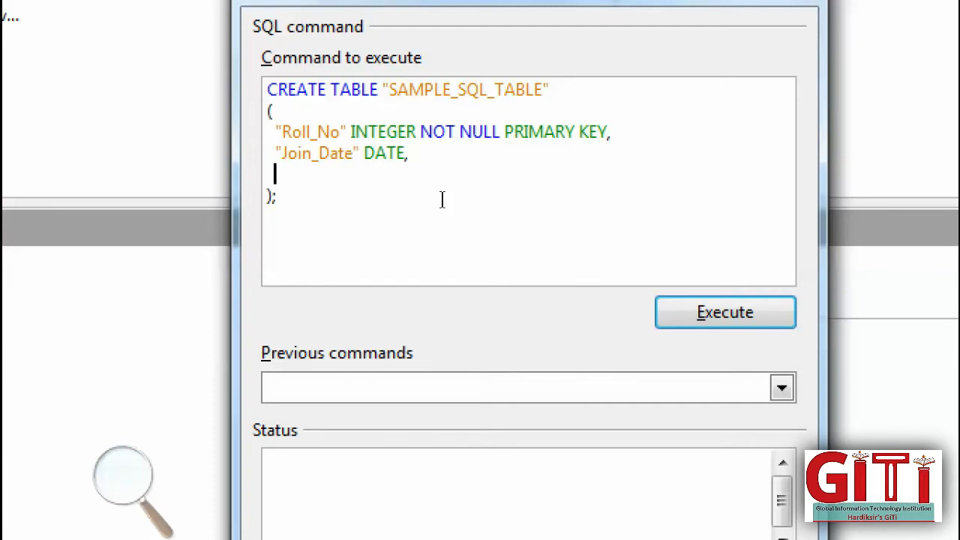
text("BOD)
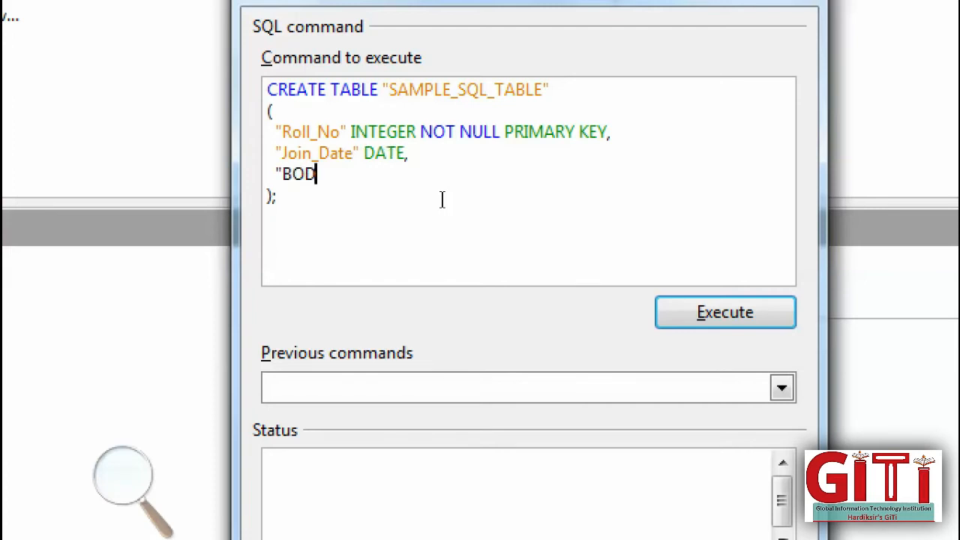
text(" DATE)
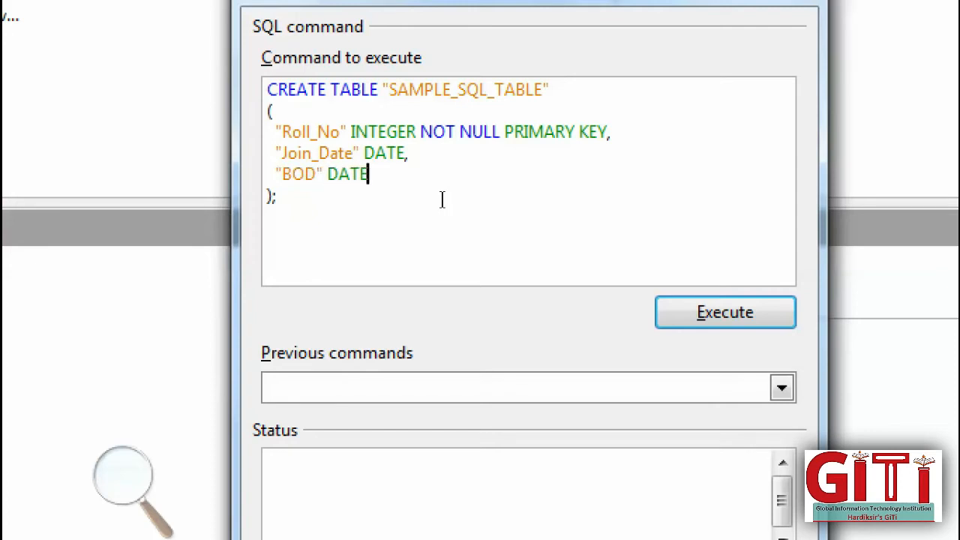
text(,)
key(Return)
Add a last column "REPORT" of type VARCHAR(25) below the "BOD" line
text(")
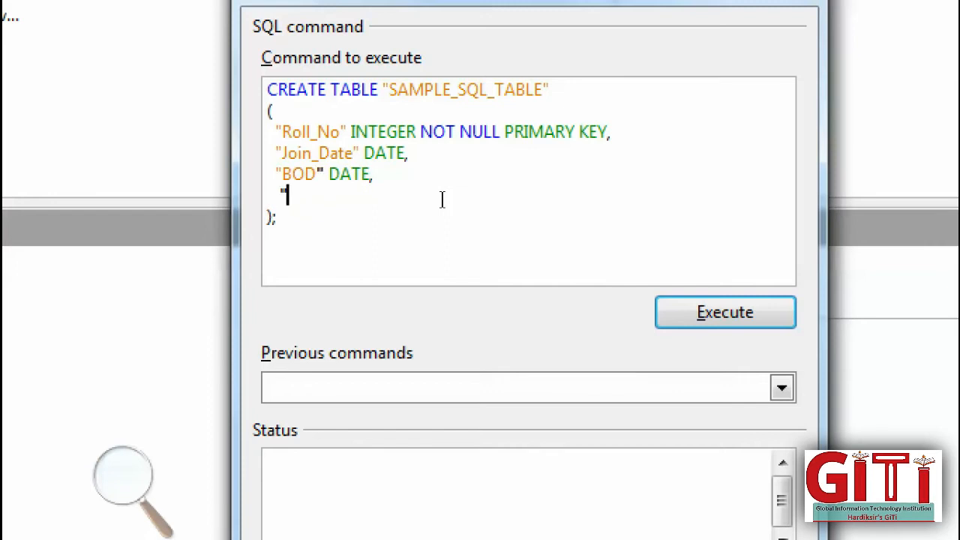
text(REport)
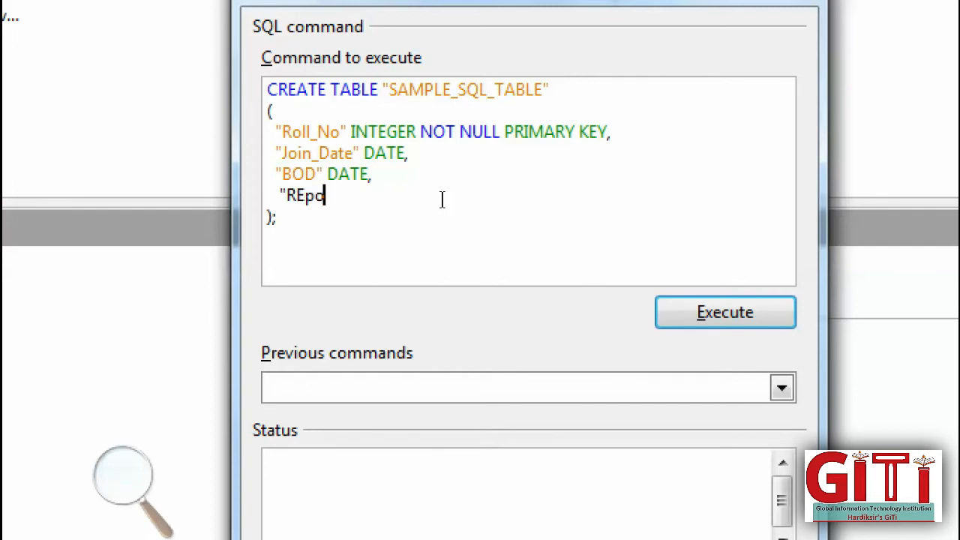
key(BackSpace)
key(BackSpace)
key(BackSpace)
key(BackSpace)
text(PORT)
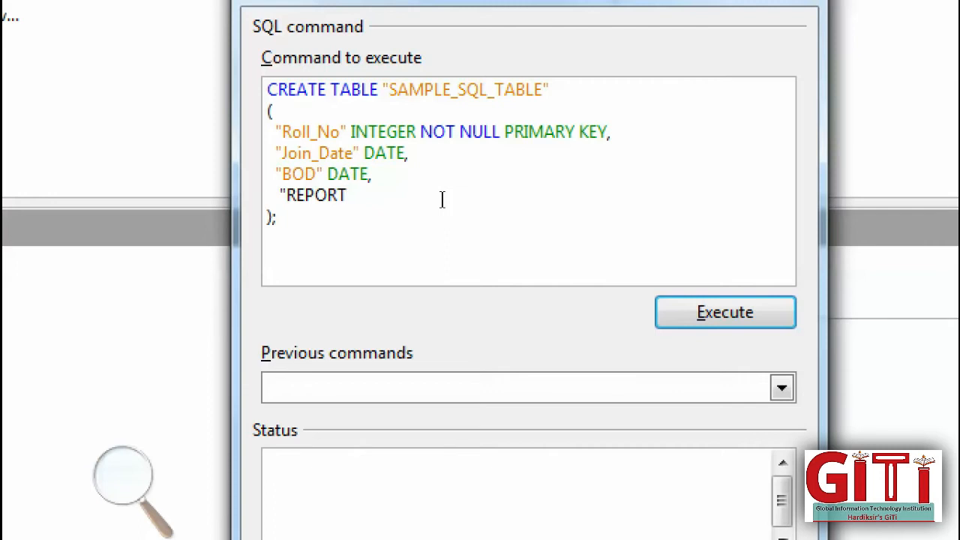
text(" )
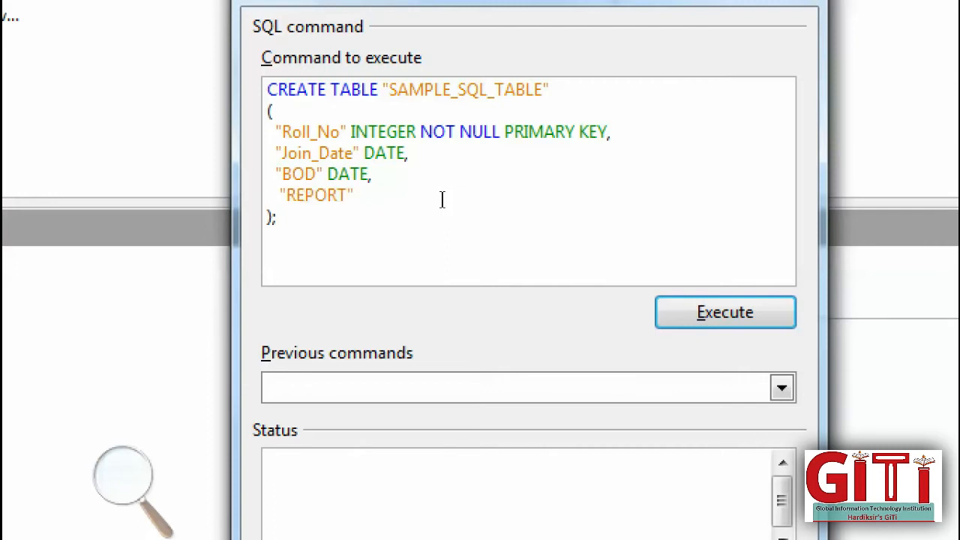
text(VARCHAR)
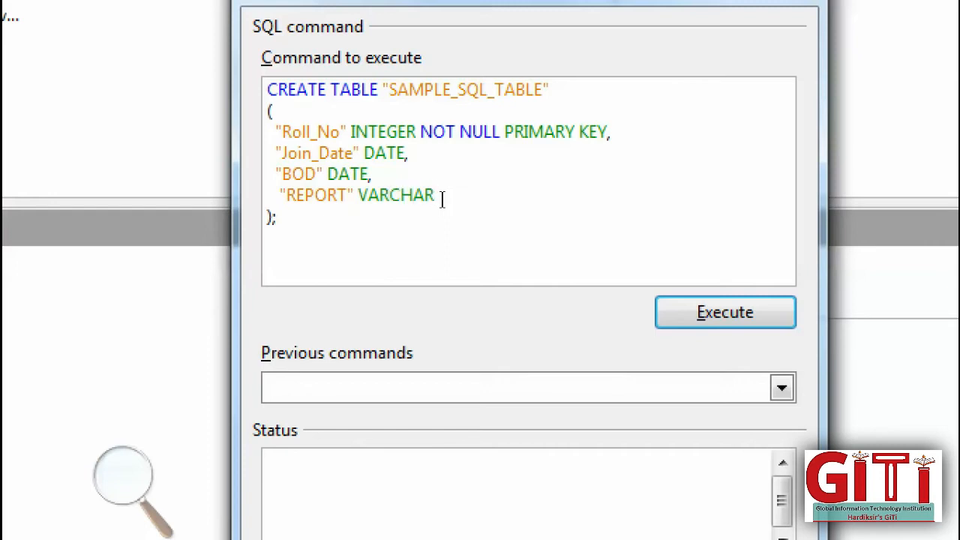
text((25))
Review the finished CREATE TABLE command, execute it and check the status message
key(Down)
drag(373, 213, 373, 240)
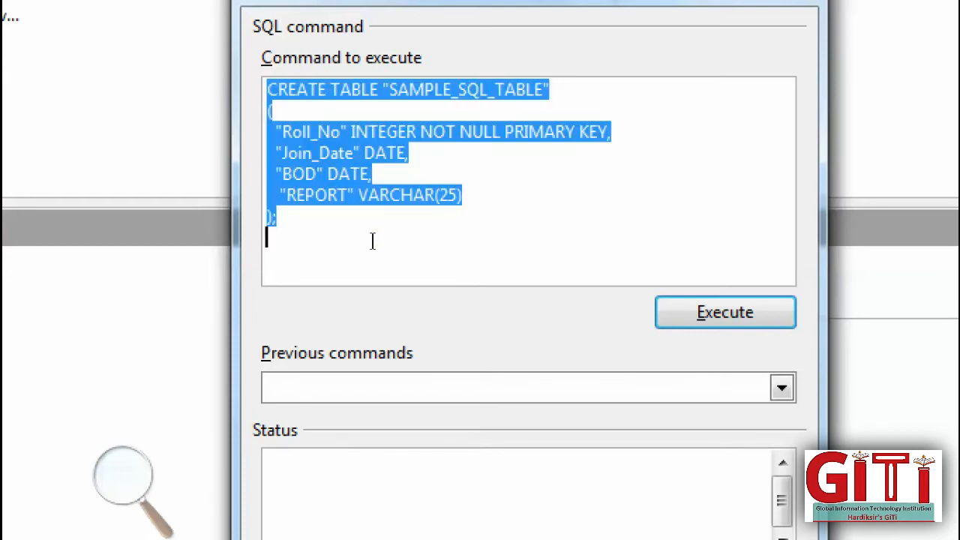
click(405, 240)
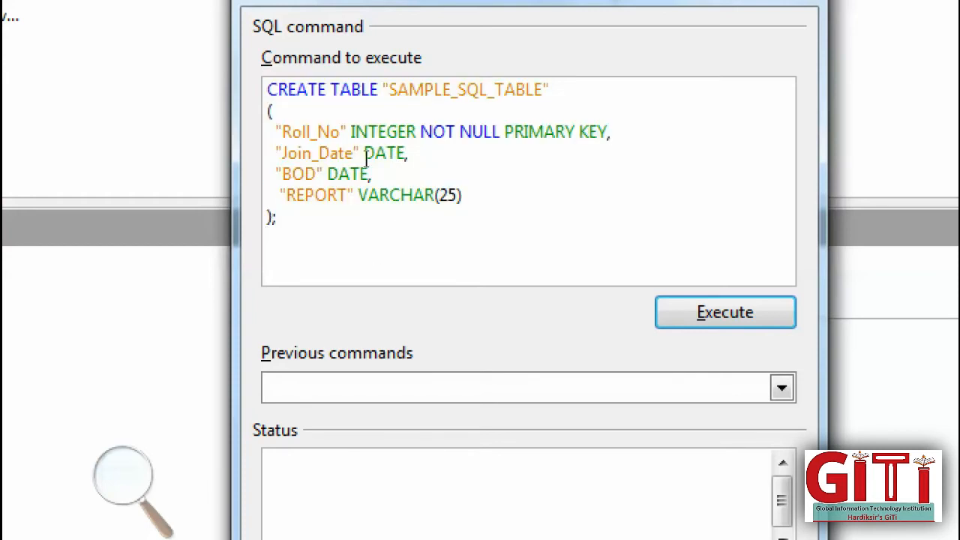
drag(412, 162, 494, 161)
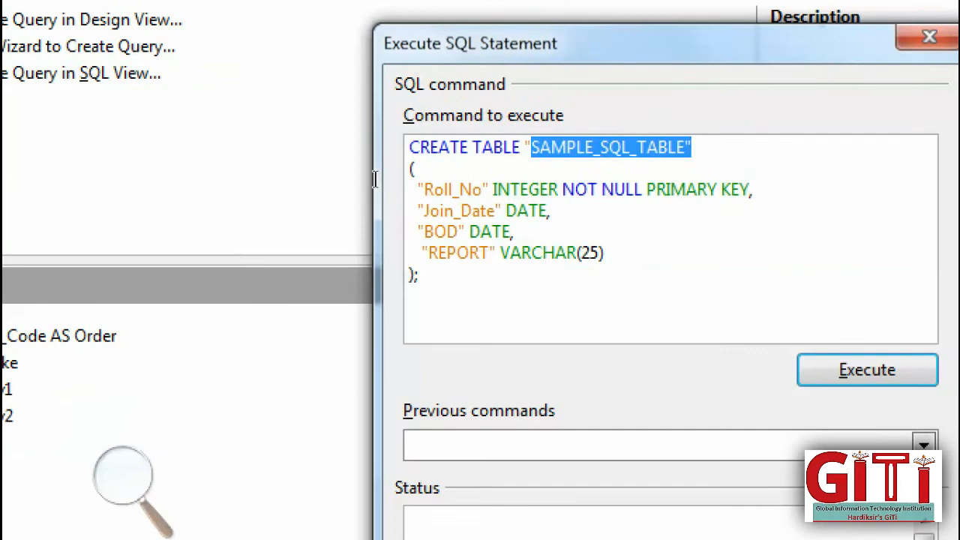
drag(417, 169, 409, 170)
click(409, 294)
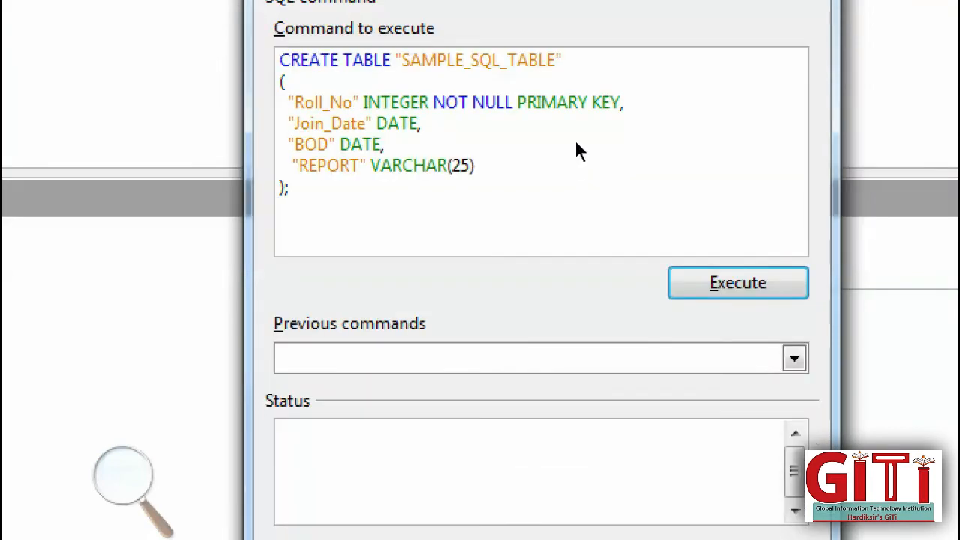
key(Tab)
key(Return)
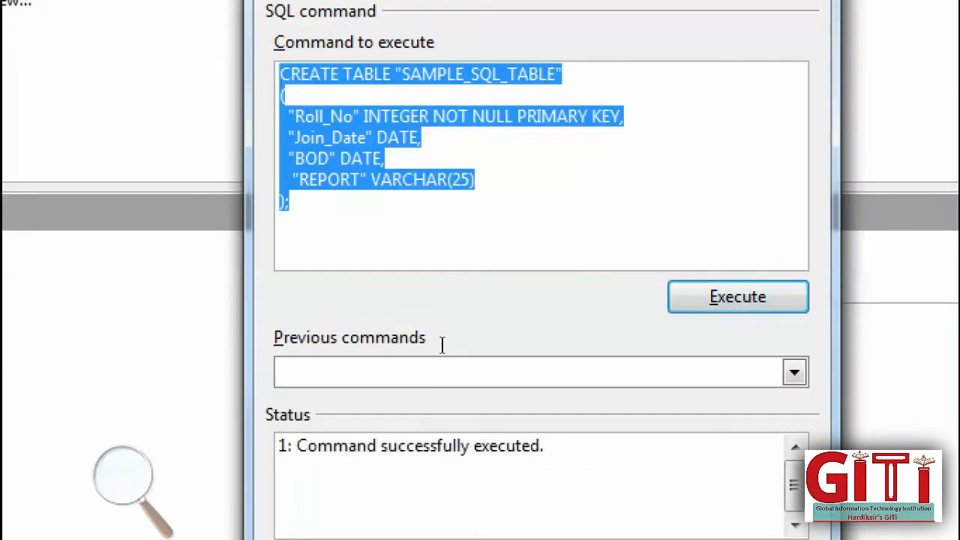
drag(292, 445, 544, 446)
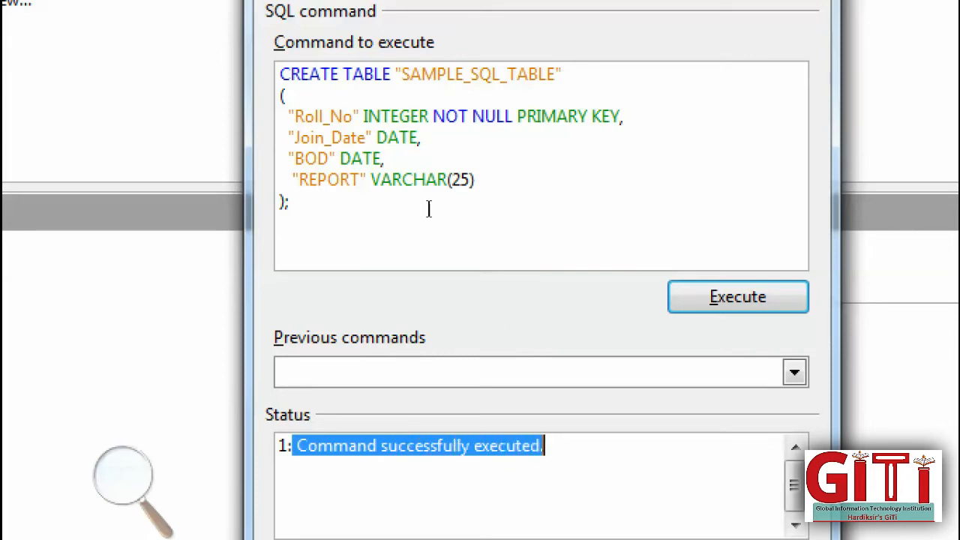
click(368, 242)
key(ctrl+a)
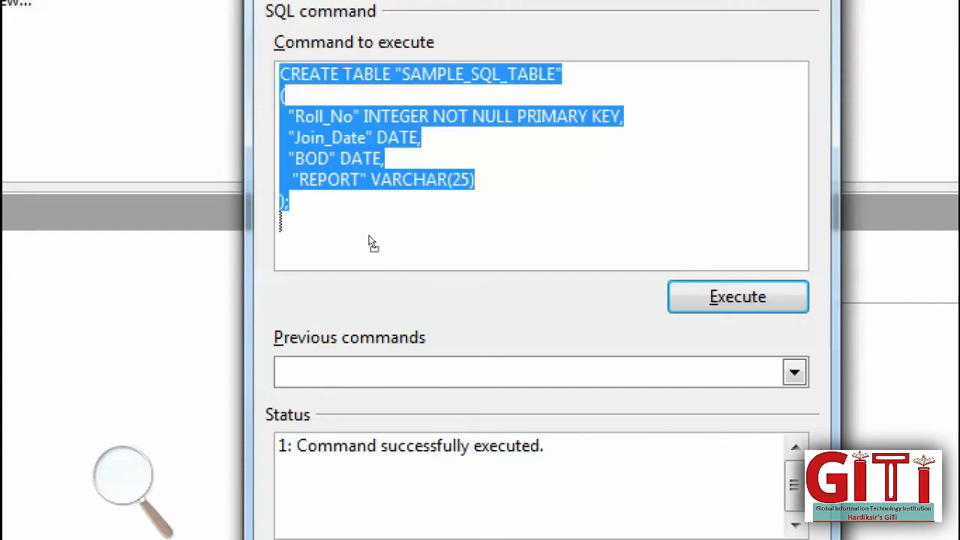
click(368, 242)
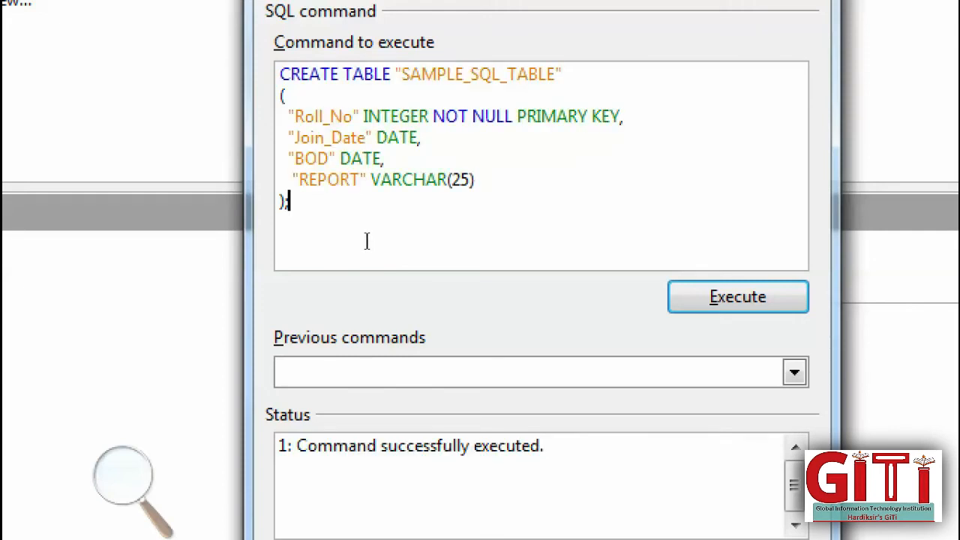
click(412, 166)
Reduce the screen magnification to 100% and close the Magnifier
click(264, 373)
click(264, 372)
click(264, 372)
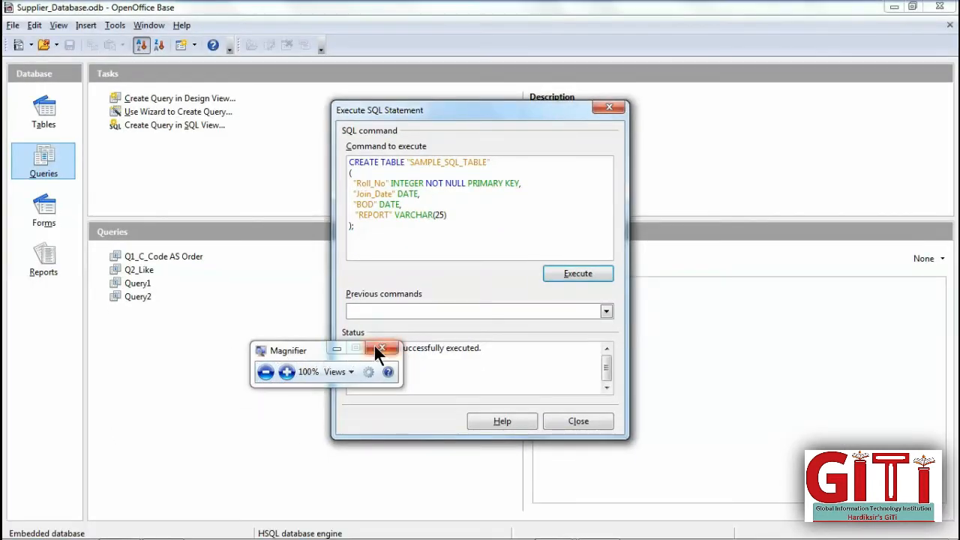
click(381, 348)
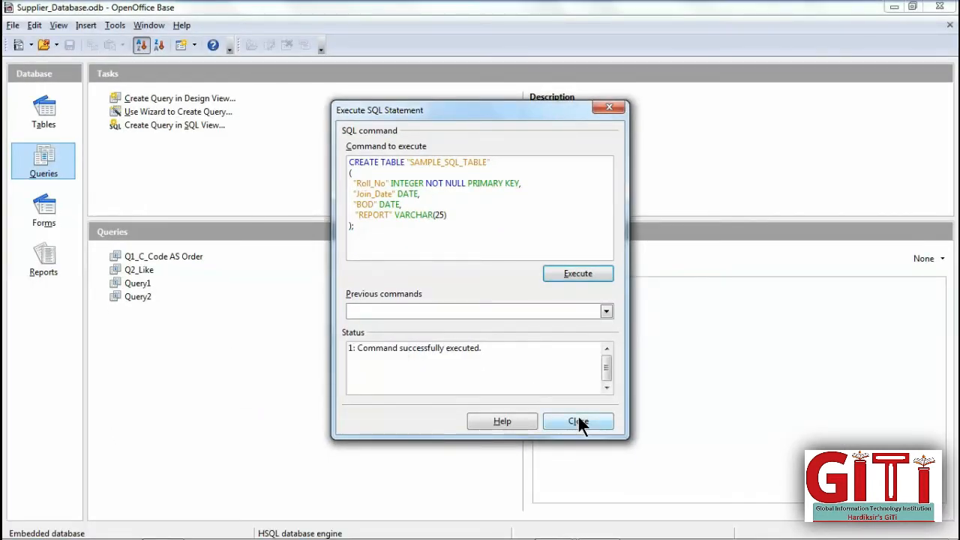
Close the Execute SQL Statement dialog and show the database's list of tables
drag(498, 349, 316, 346)
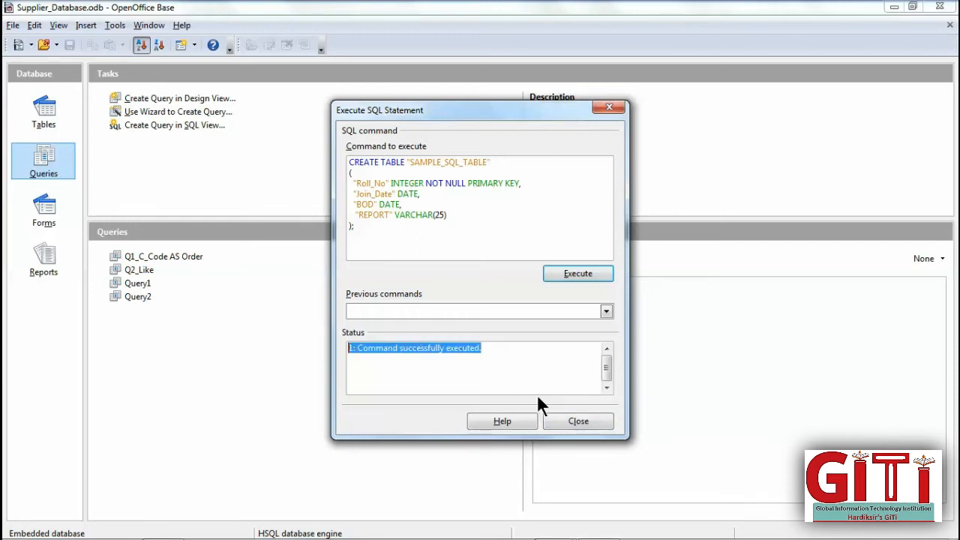
click(566, 419)
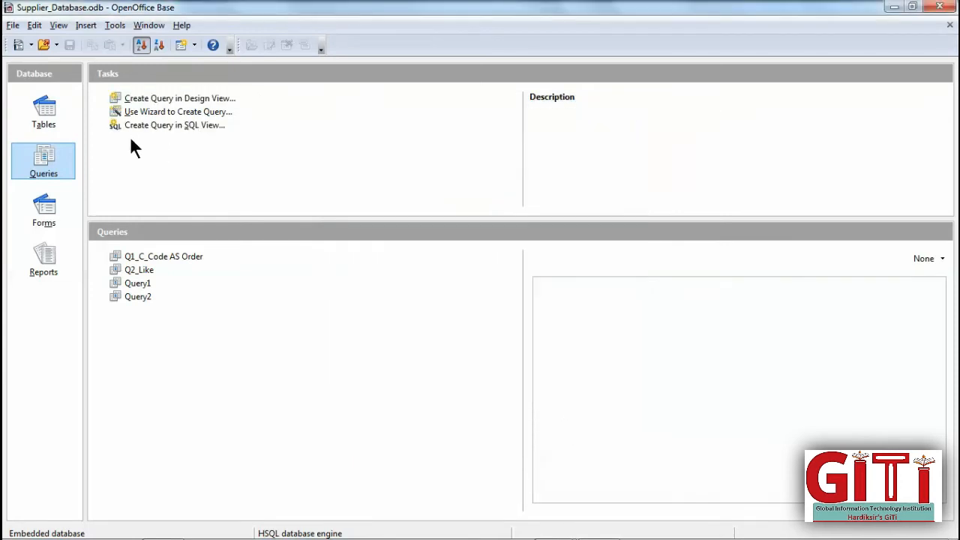
click(55, 124)
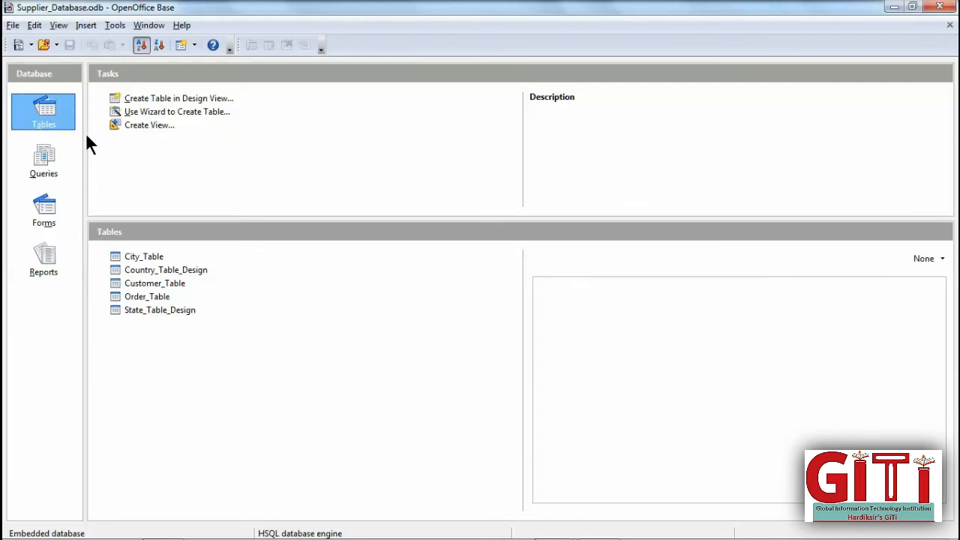
Switch to the queries and back to the tables, view the records of Order_Table and close it
click(35, 168)
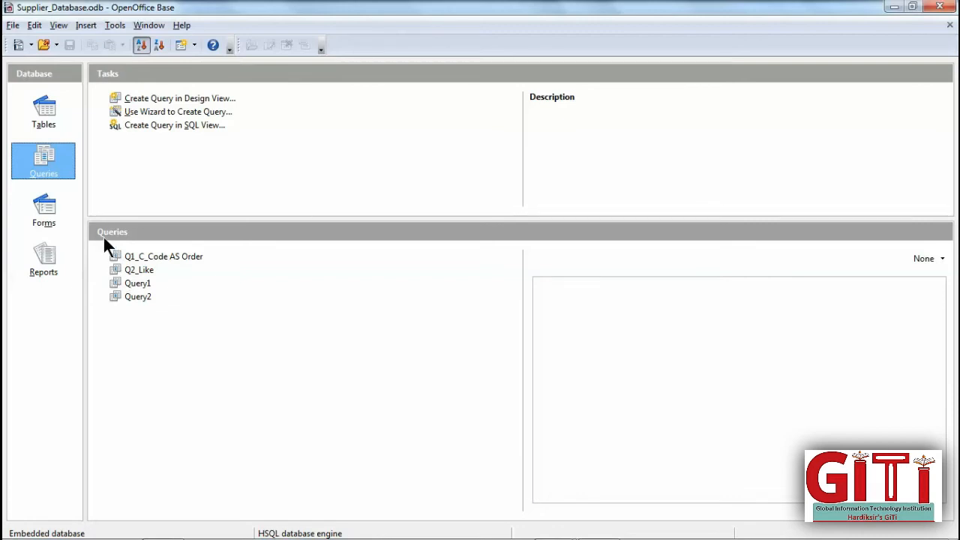
click(45, 124)
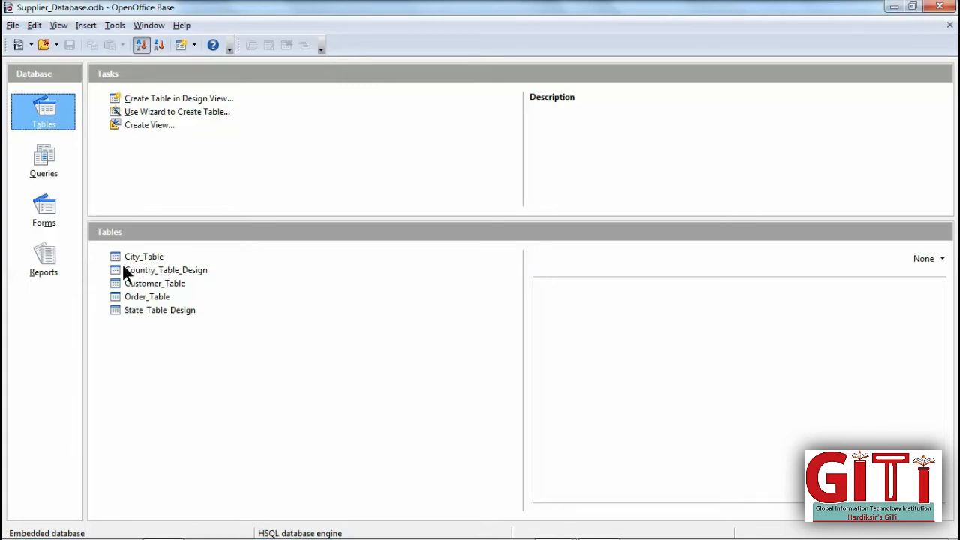
double_click(148, 298)
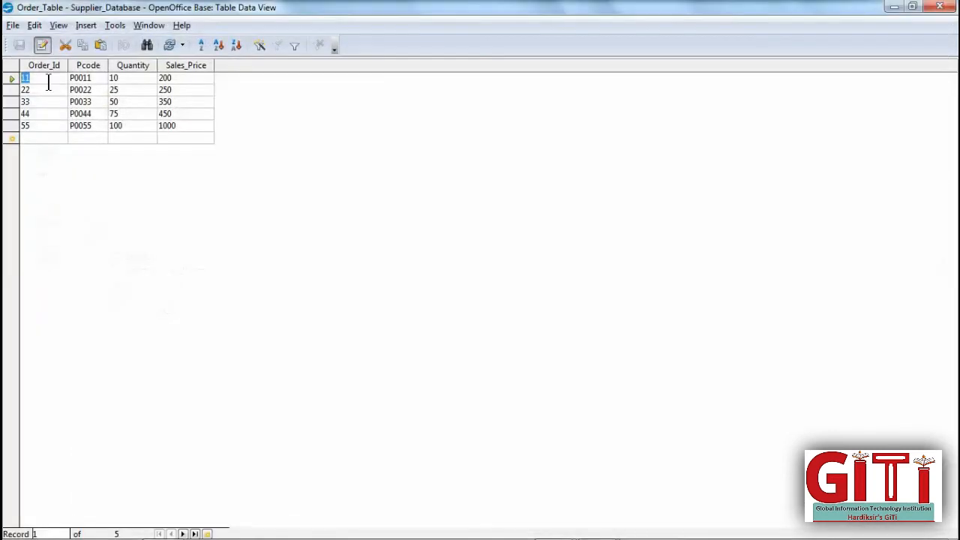
click(940, 7)
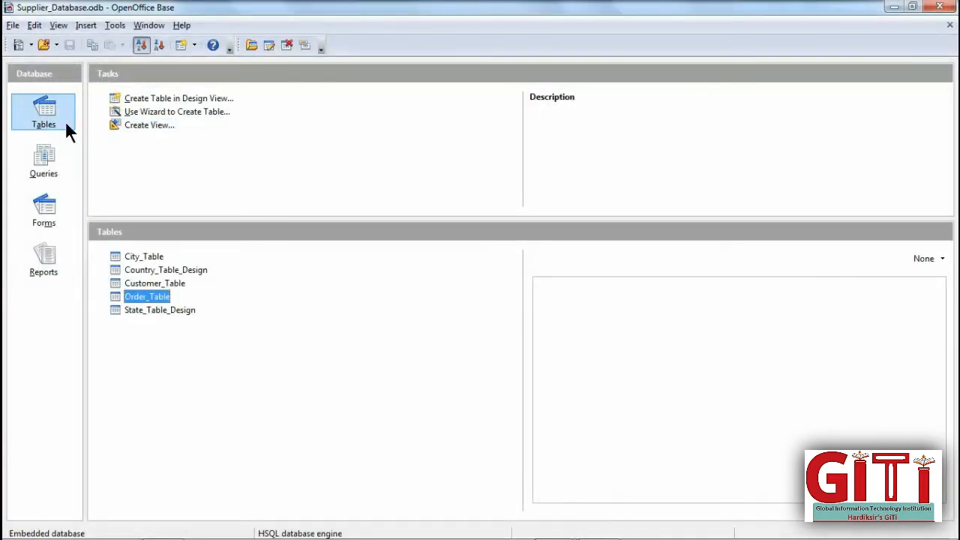
Magnify the screen to 150% and start a new query in SQL View from the database's queries
click(117, 525)
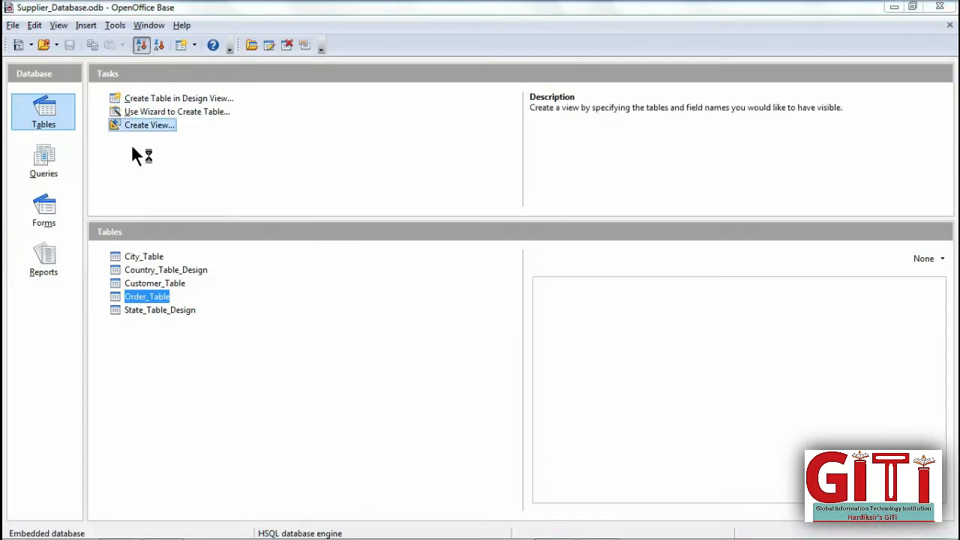
click(287, 370)
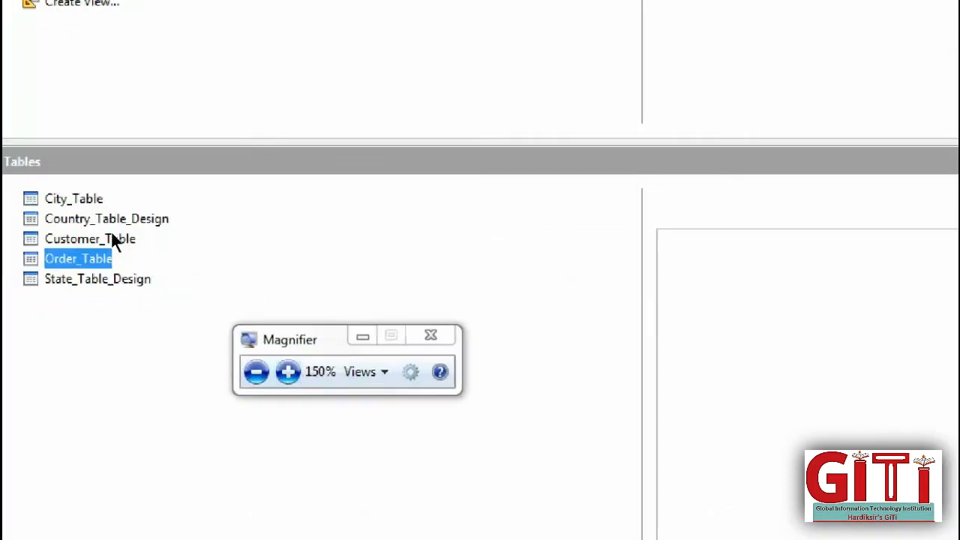
click(64, 238)
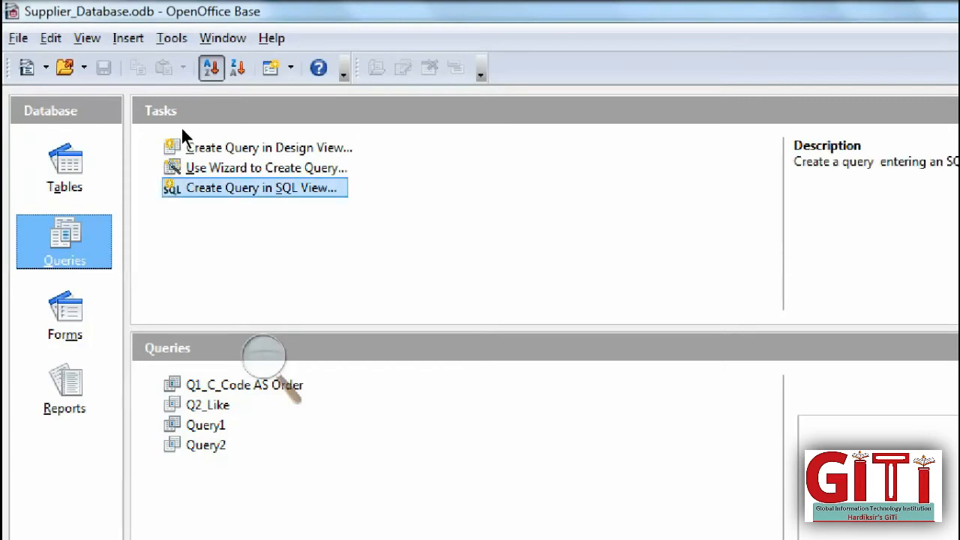
click(269, 189)
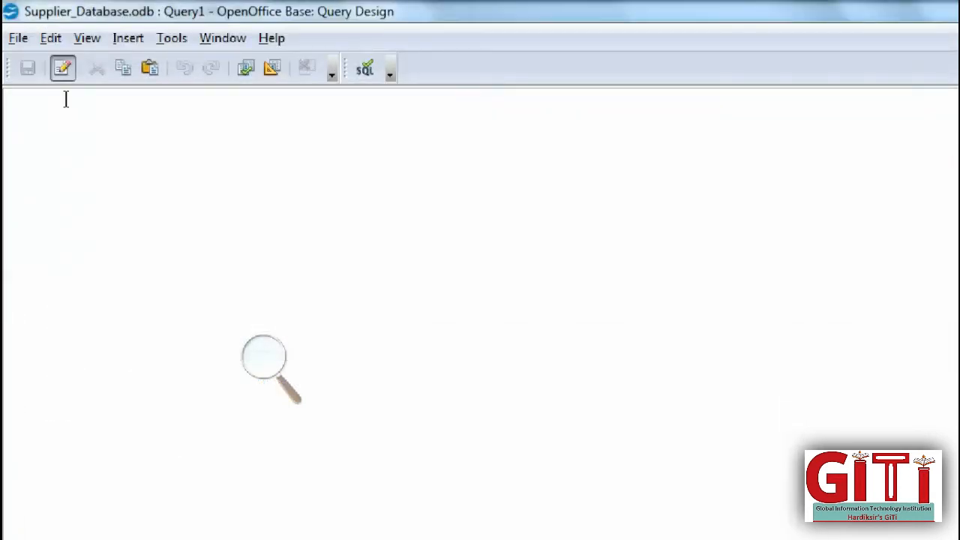
Restore the query design window to a smaller size, show the database's tables, and place the window beside the table list
double_click(97, 7)
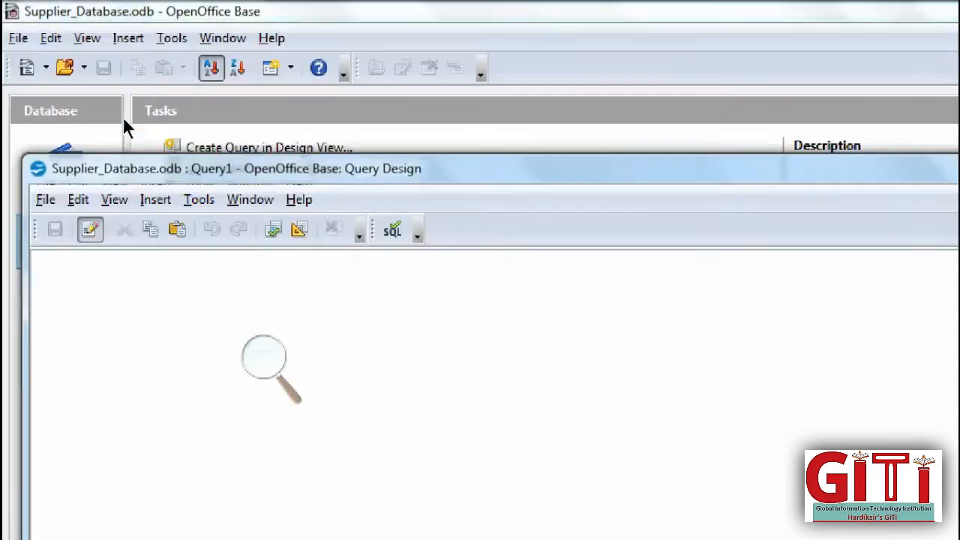
drag(126, 127, 171, 224)
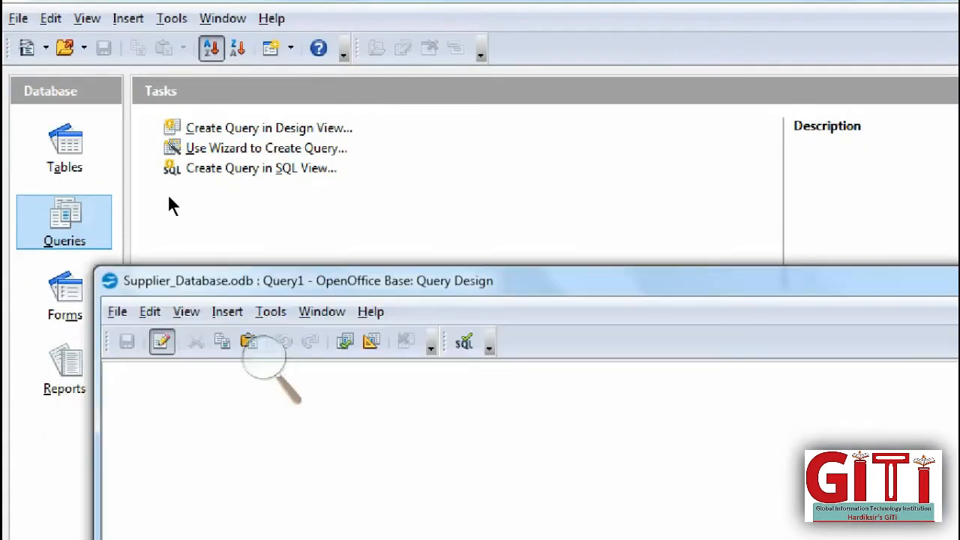
click(54, 137)
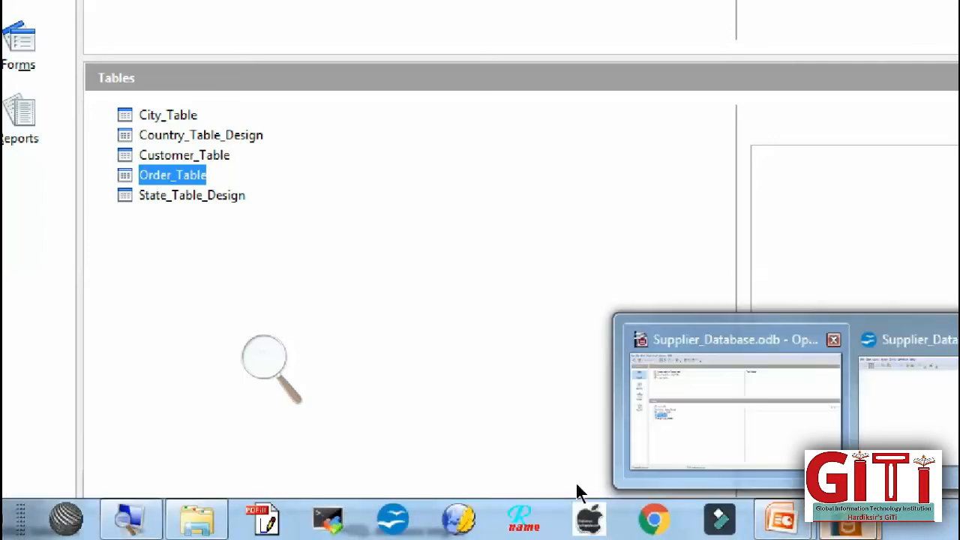
click(664, 434)
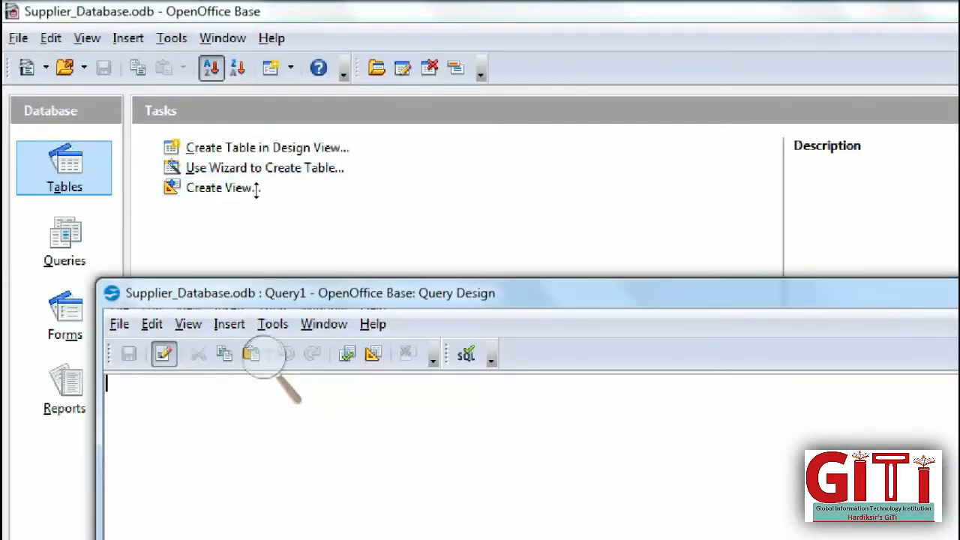
drag(162, 193, 311, 121)
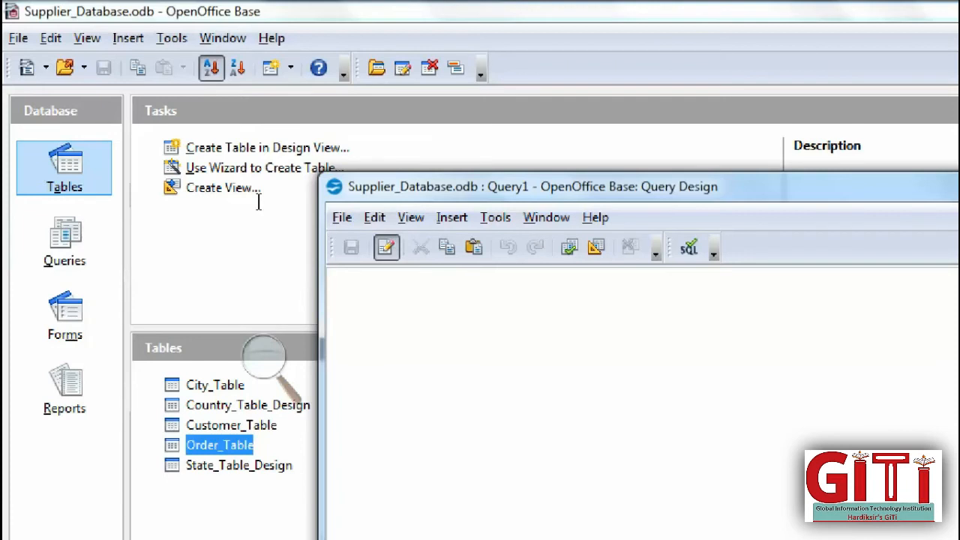
Write the statement SELECT * From Order_Table; in the new query
text(SELE)
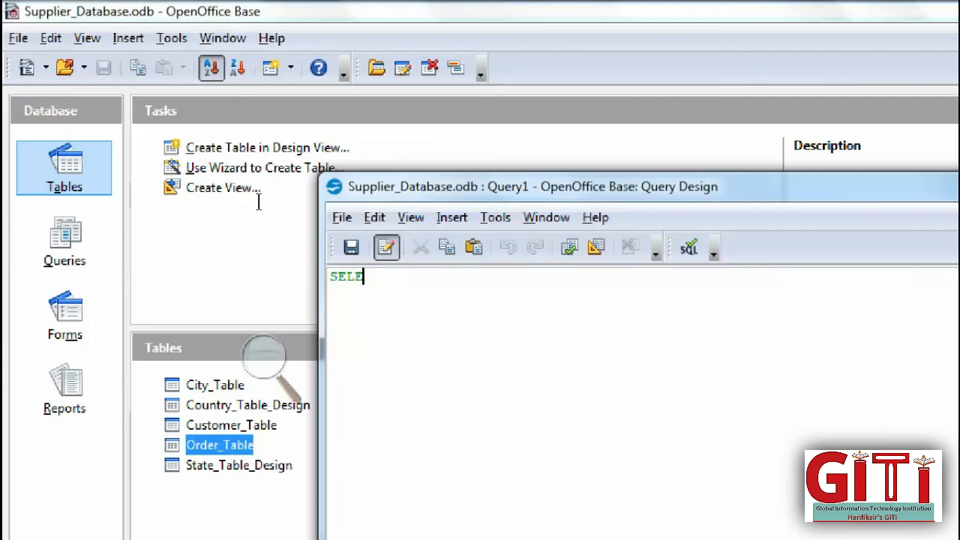
text(CT )
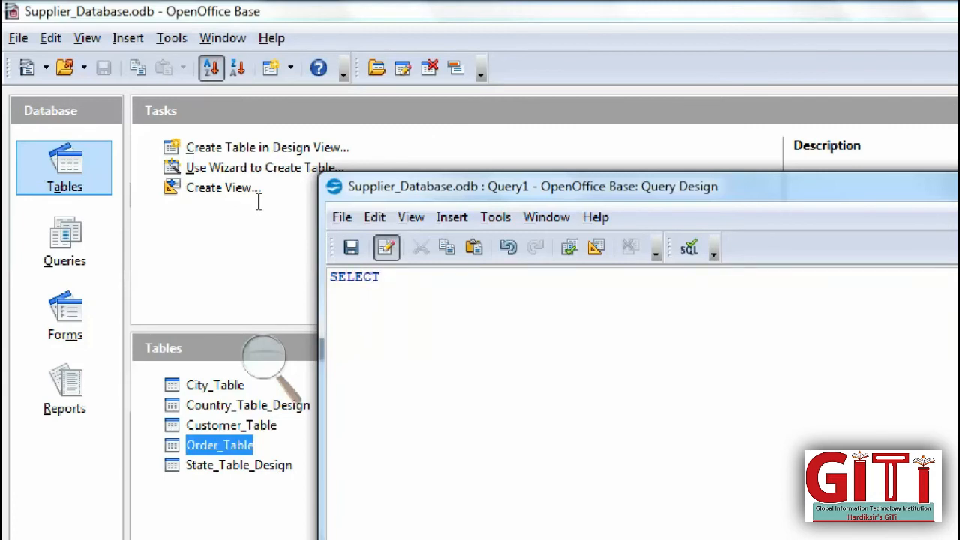
text(* From Order)
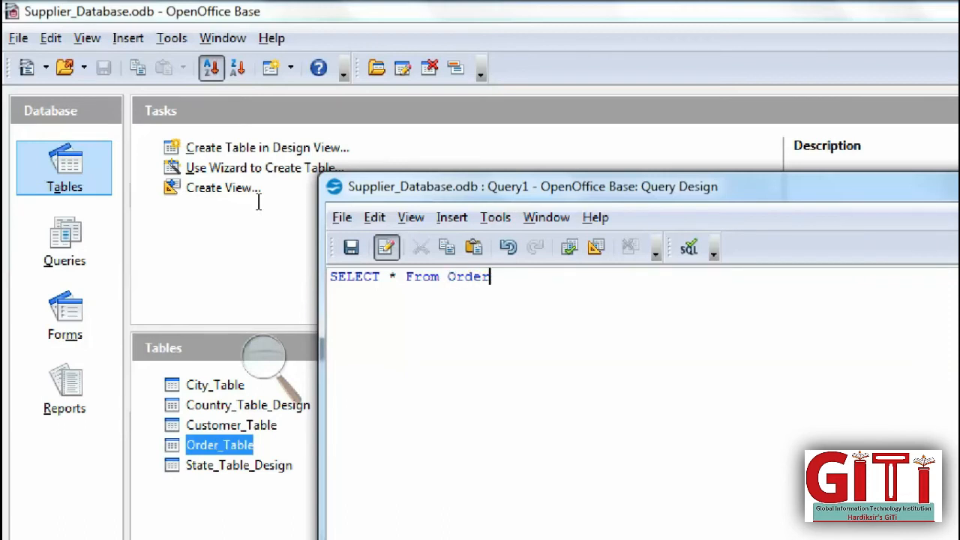
text(_Table)
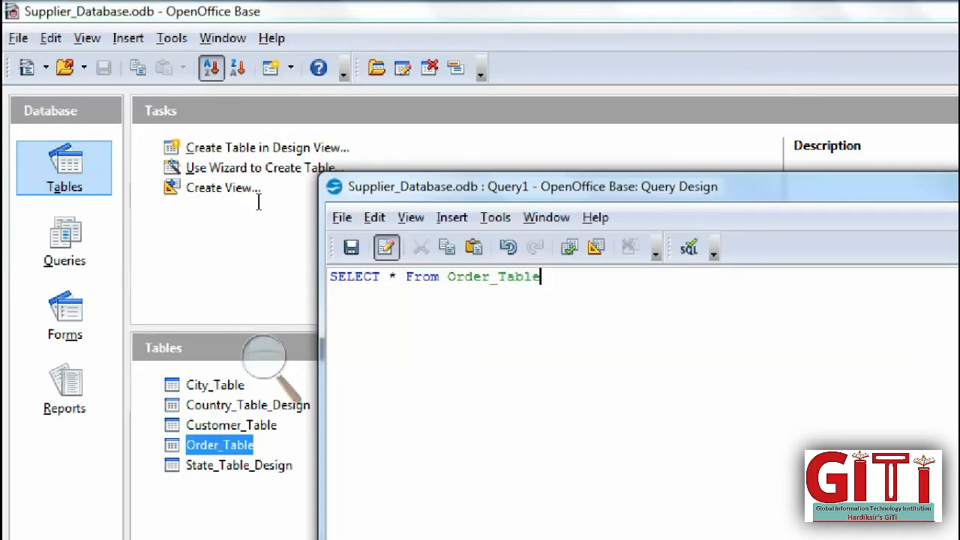
text(;)
Select the whole SELECT statement and run the query
key(shift+Left)
key(shift+Left)
key(shift+Left)
key(shift+Left)
key(shift+Left)
key(shift+Left)
key(shift+Left)
key(shift+Left)
key(shift+Left)
key(shift+Left)
key(shift+Left)
key(shift+Left)
key(shift+Left)
key(shift+Left)
key(shift+Left)
key(shift+Left)
key(shift+Left)
key(shift+Left)
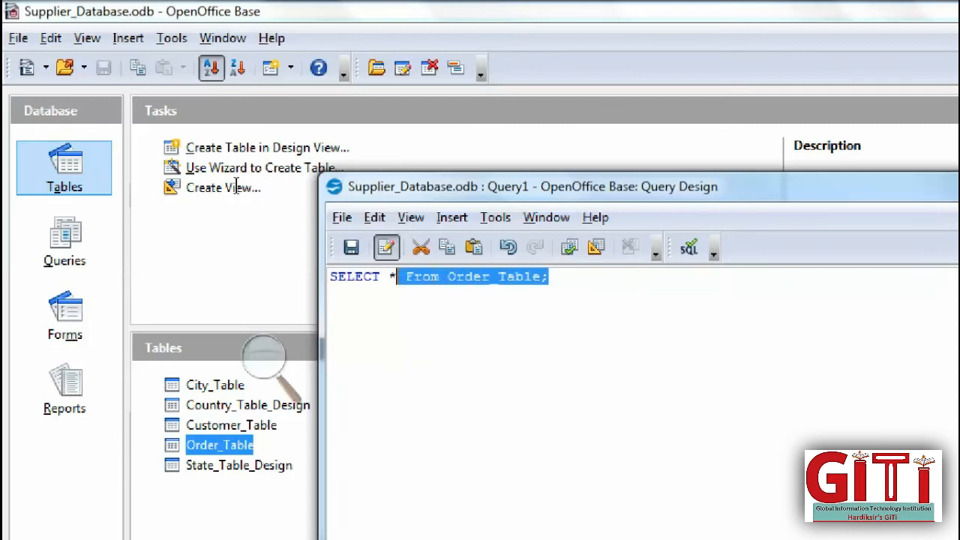
key(shift+Left)
key(shift+Left)
key(shift+Left)
key(shift+Left)
key(shift+Left)
key(shift+Left)
key(shift+Left)
key(shift+Left)
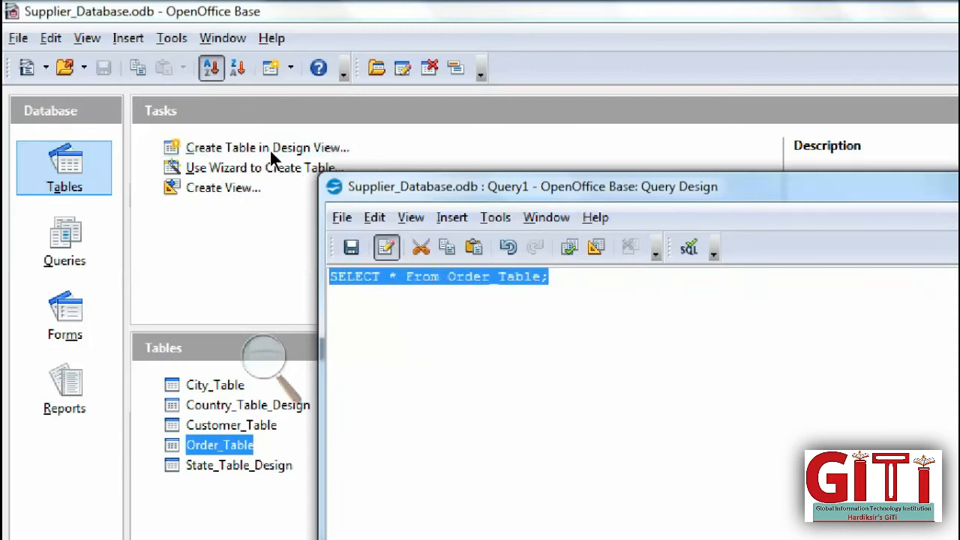
key(F5)
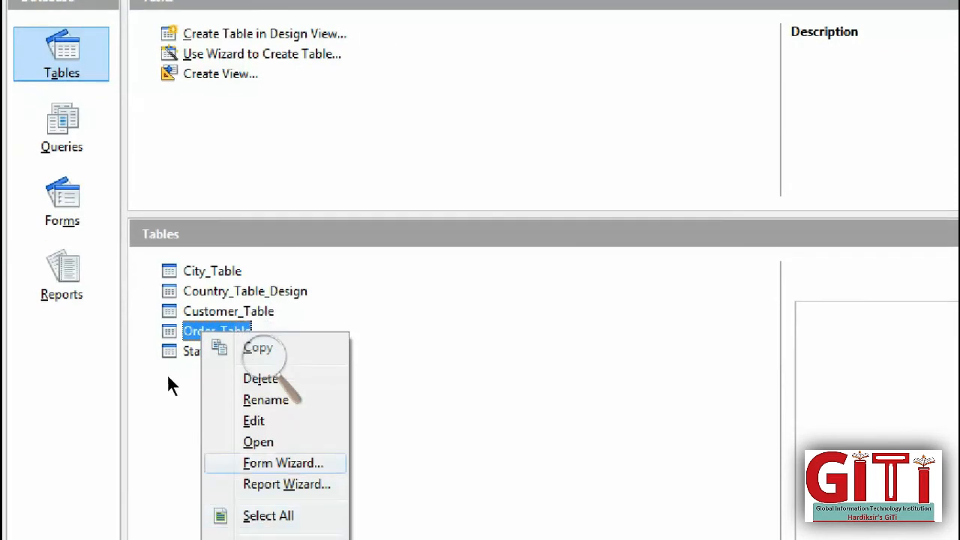
Open the records of Order_Table from the table list and reduce the screen magnification to 100%
key(Up)
key(Return)
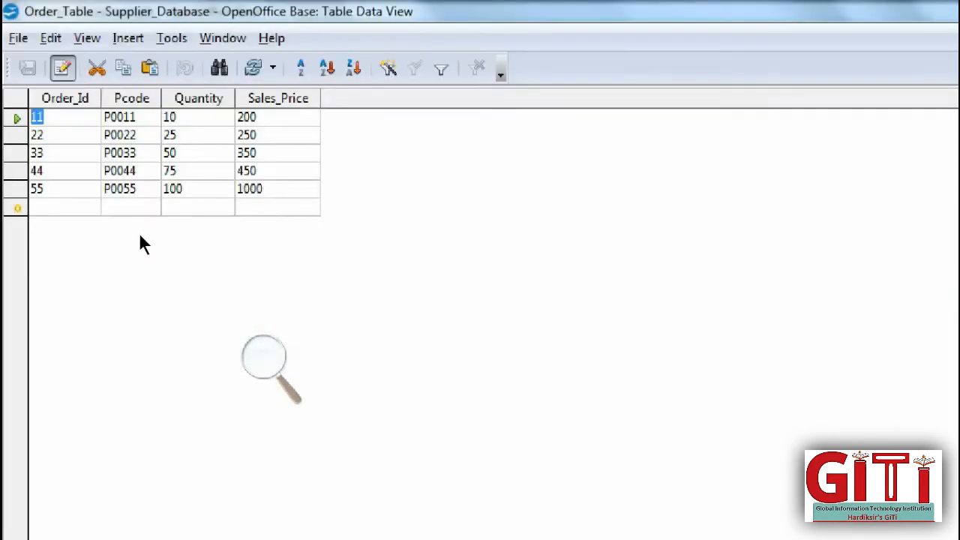
click(171, 246)
click(171, 253)
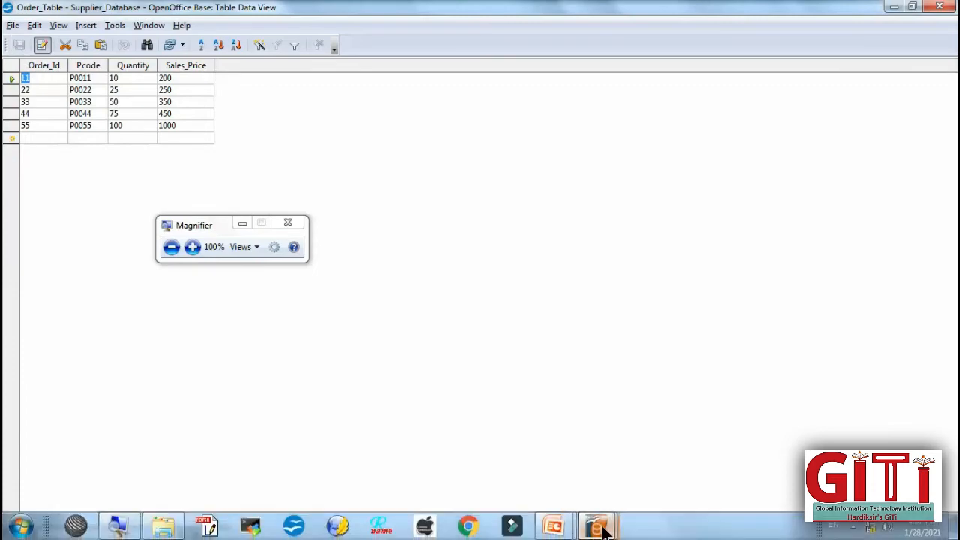
Bring the query design window in front of the Order_Table records, compare both results and highlight the SELECT statement
click(600, 525)
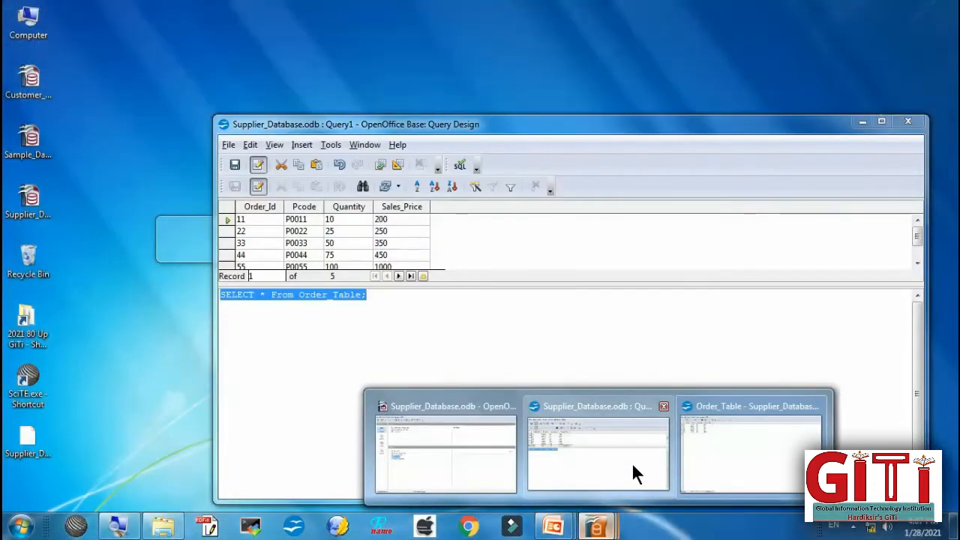
click(632, 463)
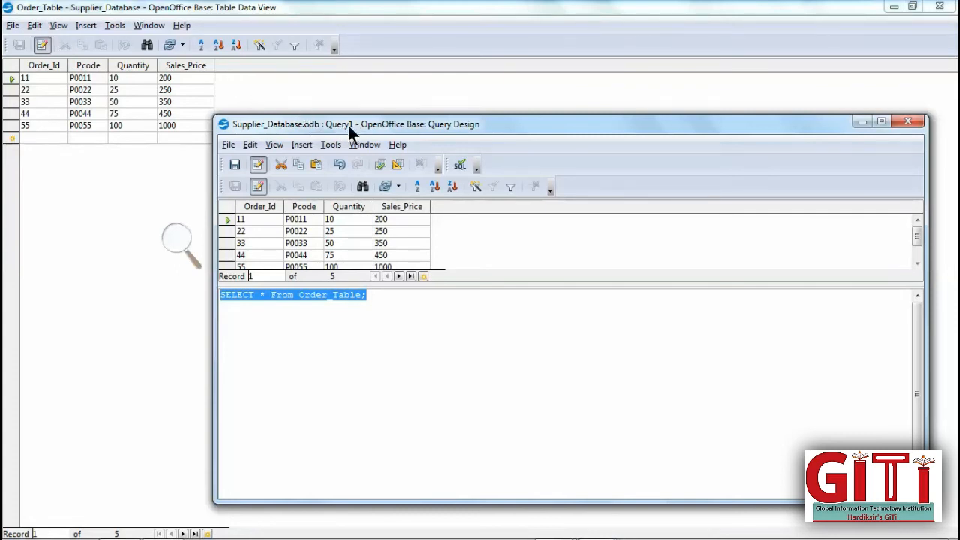
mouse_move(374, 123)
mouse_down()
mouse_move(420, 130)
mouse_move(379, 130)
mouse_up()
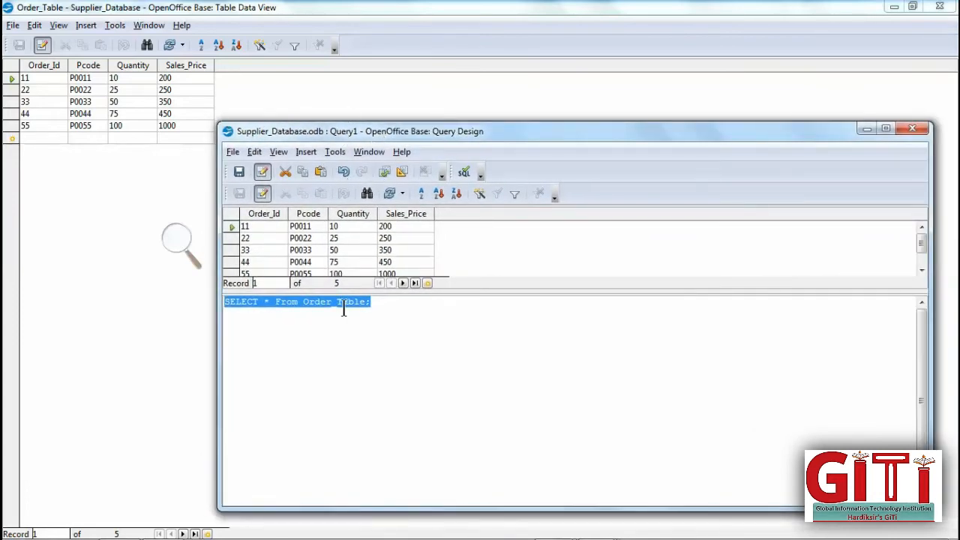
click(372, 304)
drag(378, 304, 199, 304)
Magnify the screen to 150% again and close the Order_Table data window
click(180, 242)
click(188, 246)
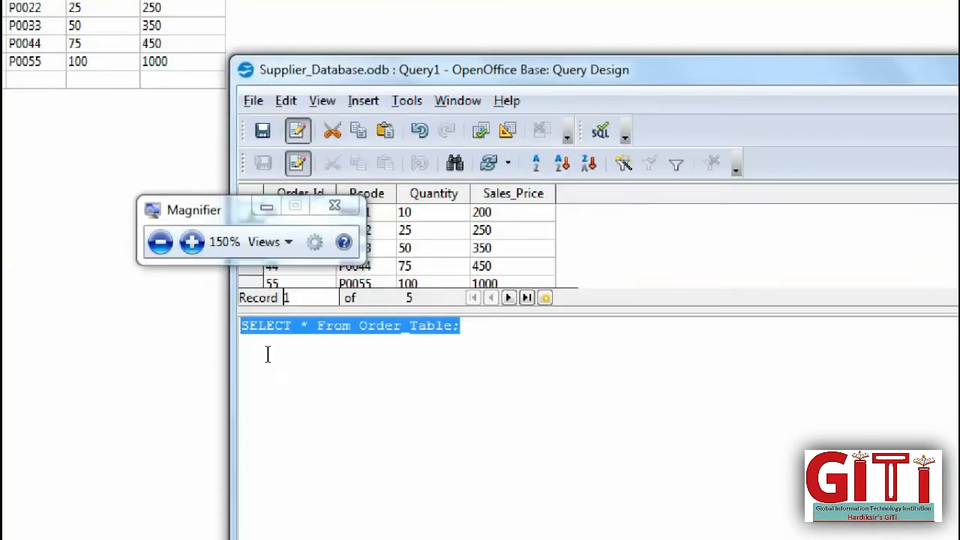
click(250, 312)
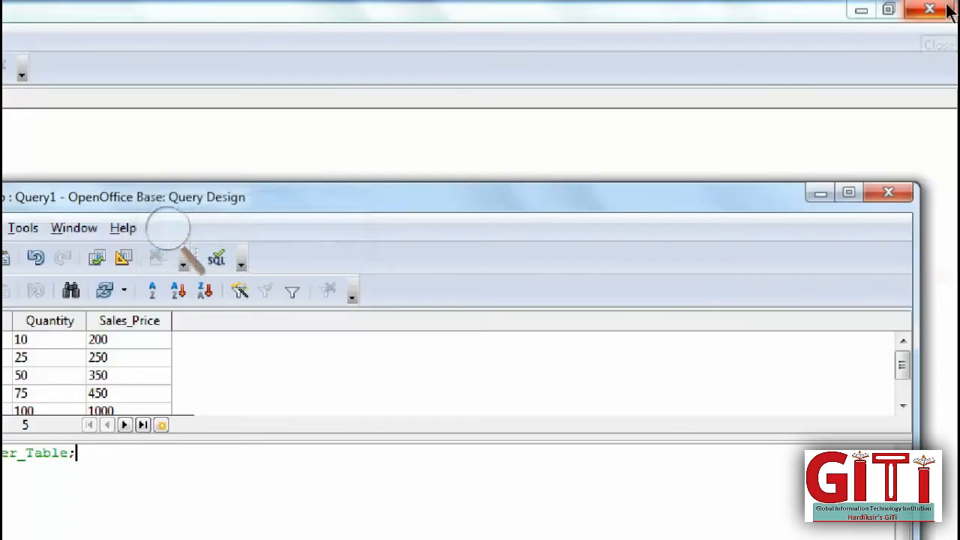
click(922, 10)
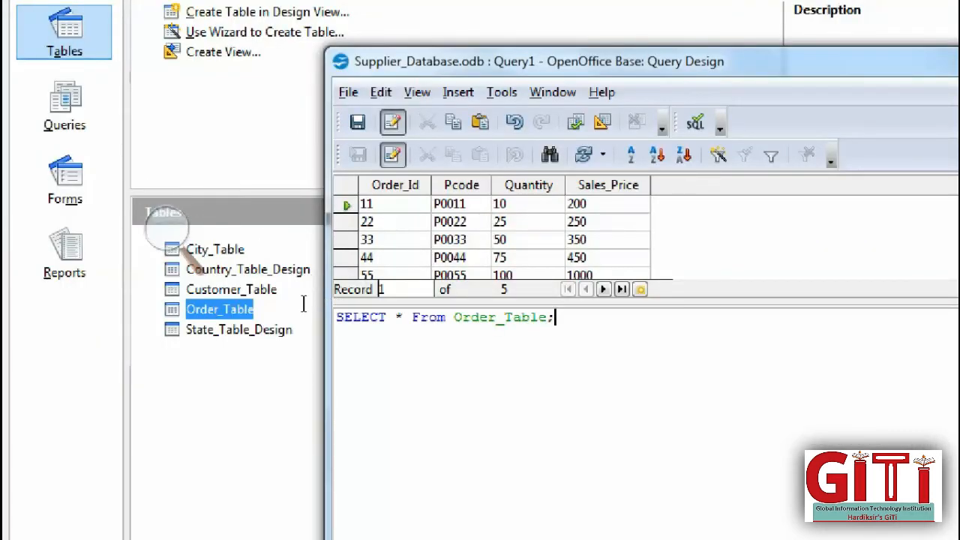
Change the table name in the SELECT statement to City_Table and run the query
drag(454, 317, 543, 317)
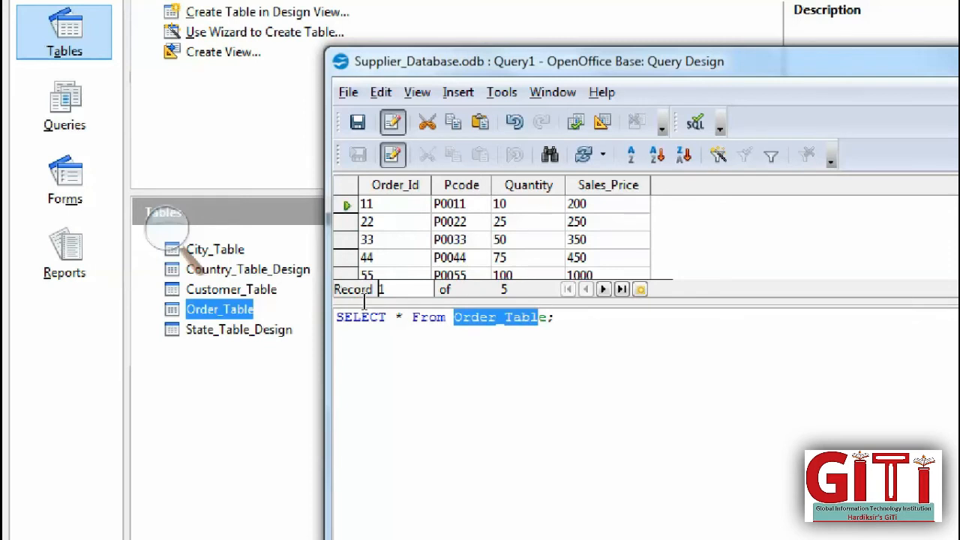
key(shift+Right)
key(shift+Right)
key(shift+Left)
key(Left)
key(Left)
key(Left)
key(Left)
key(Left)
key(Left)
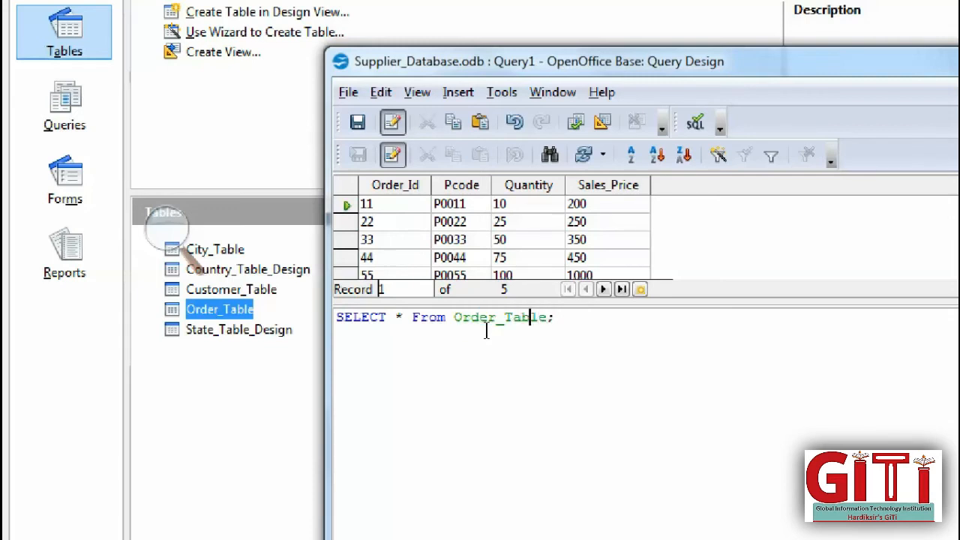
key(BackSpace)
key(BackSpace)
key(BackSpace)
key(BackSpace)
key(BackSpace)
text(City)
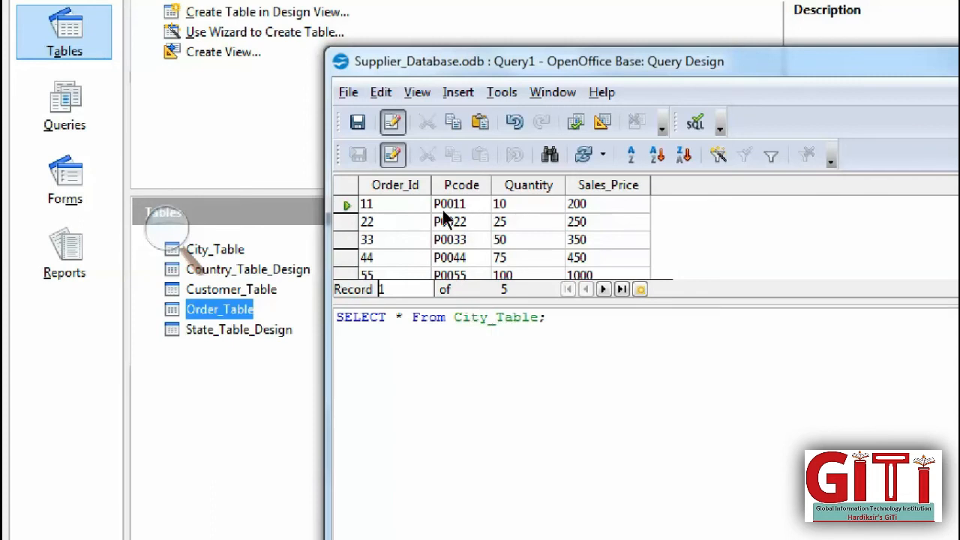
key(F5)
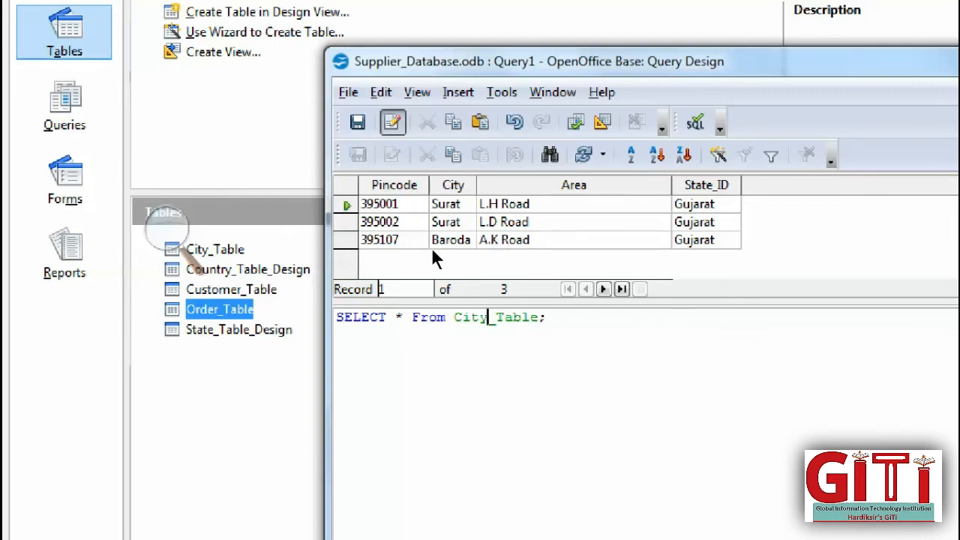
Replace the asterisk in the SELECT statement for City_Table with the column name State_ID
click(395, 317)
key(Delete)
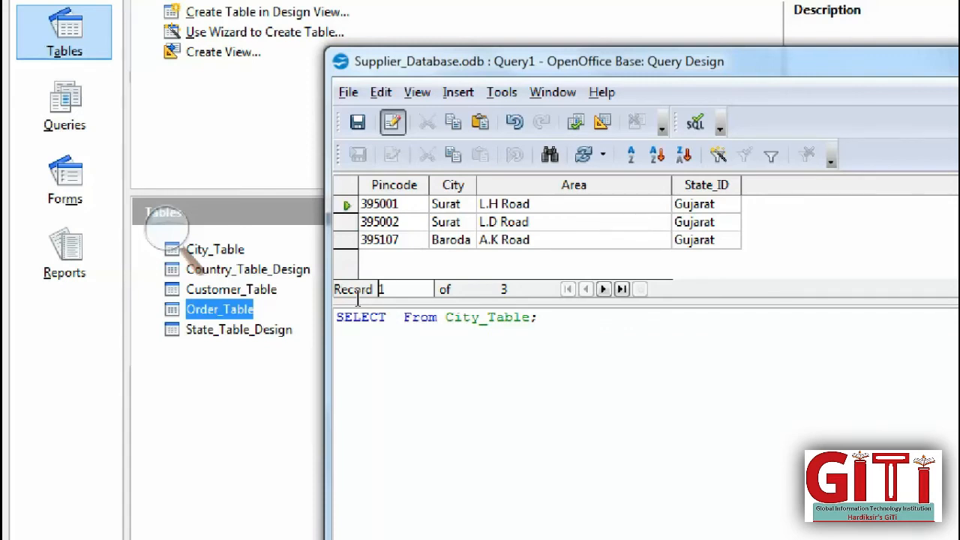
text(Stat)
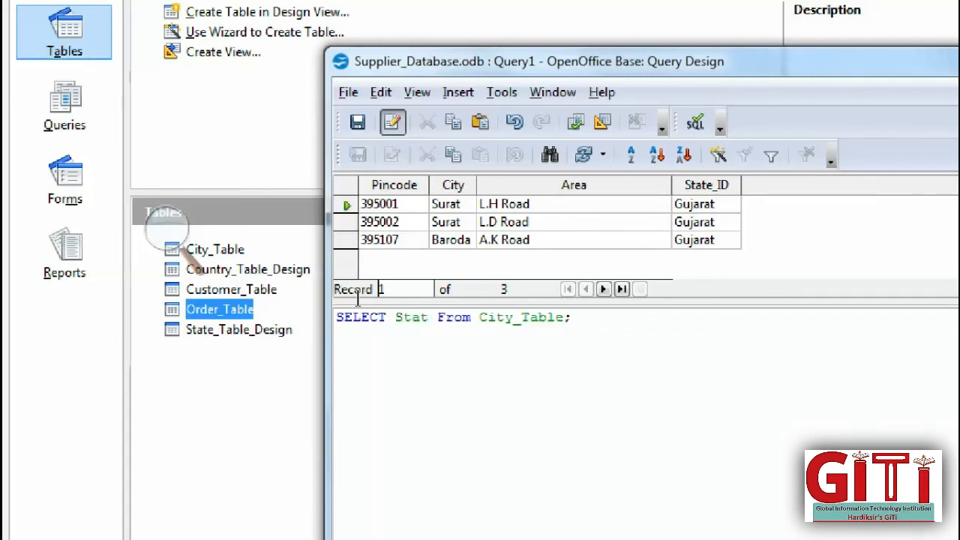
text(e)
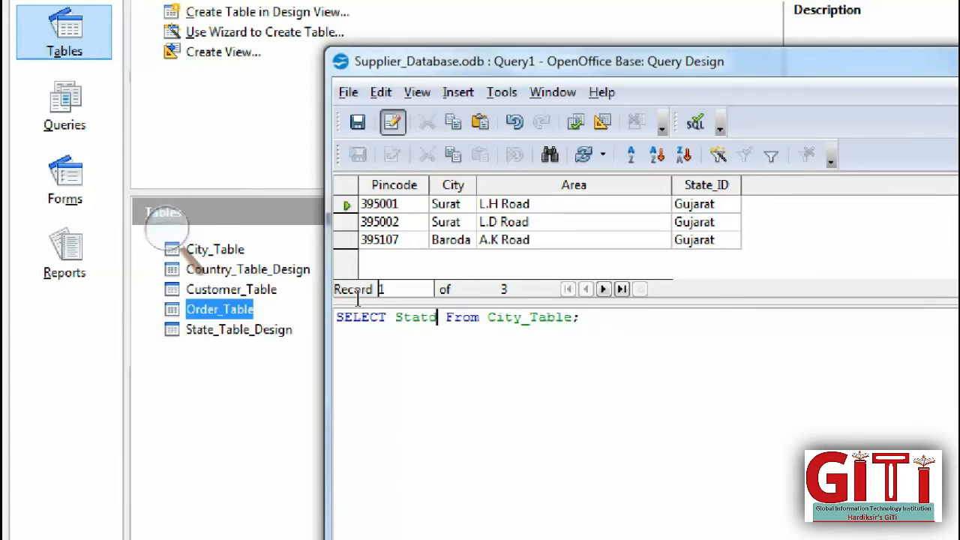
key(BackSpace)
text(e)
text(_ID)
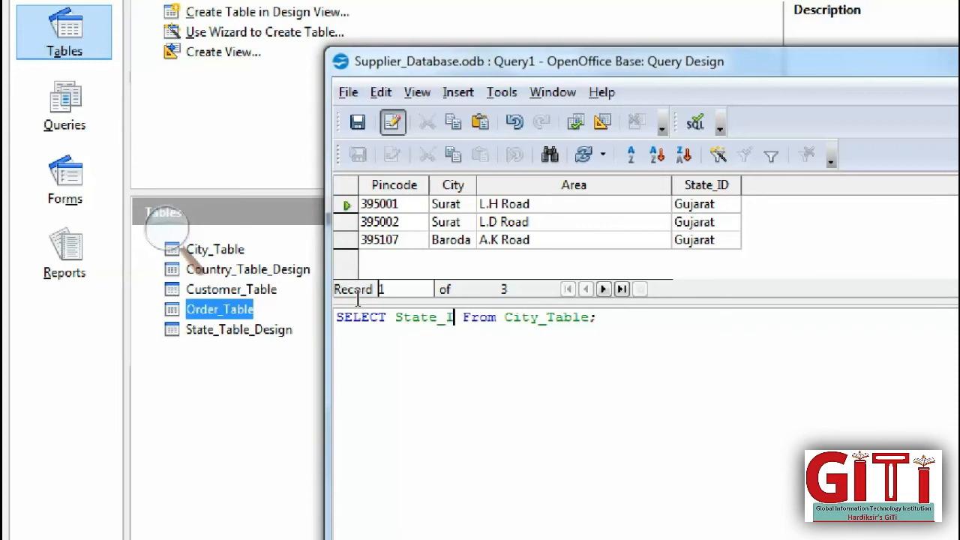
Add Pincode and City to the comma-separated column list after State_ID and run the query
text(,)
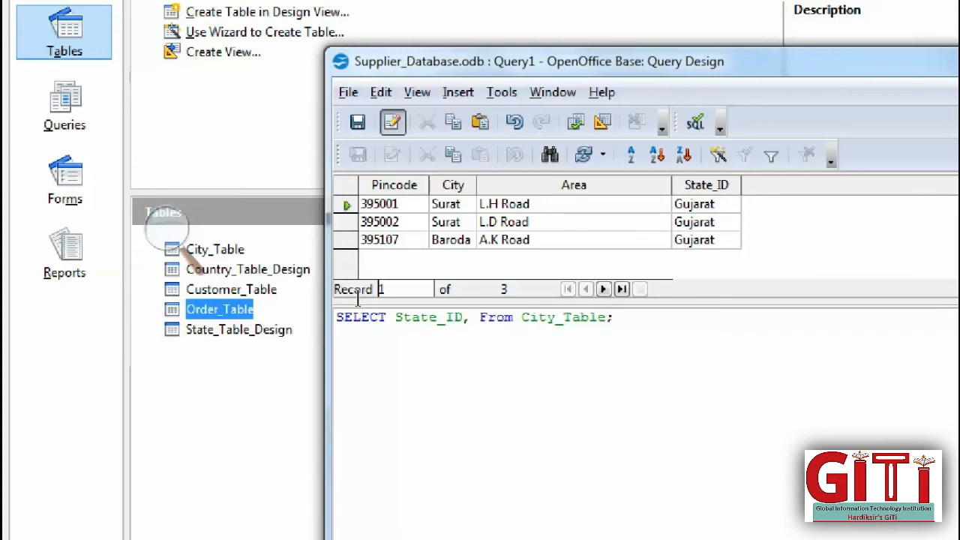
text(Pincode)
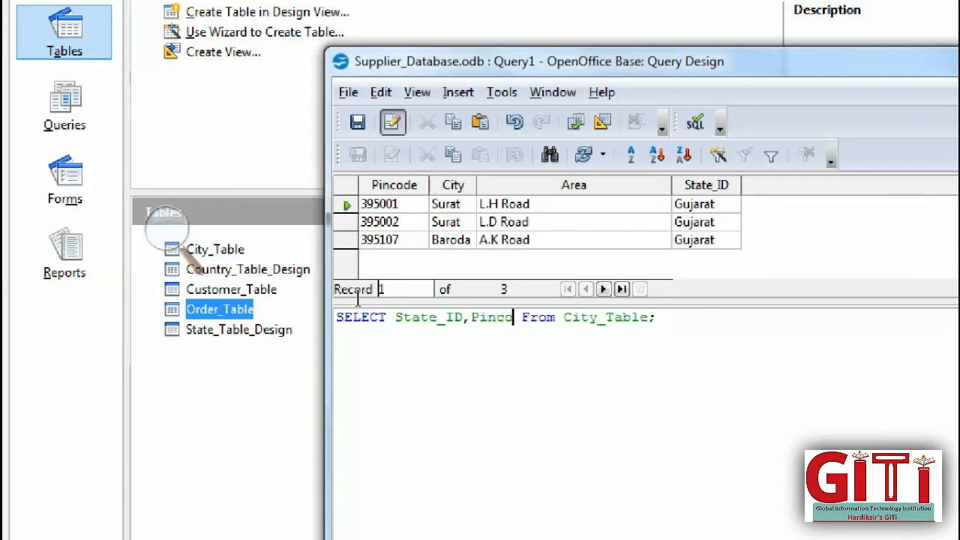
text(,City From )
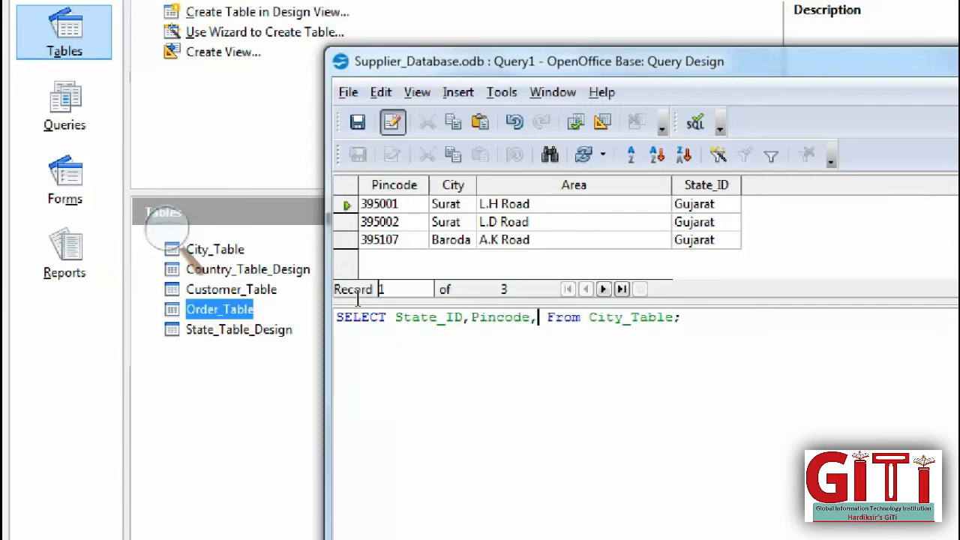
text(City)
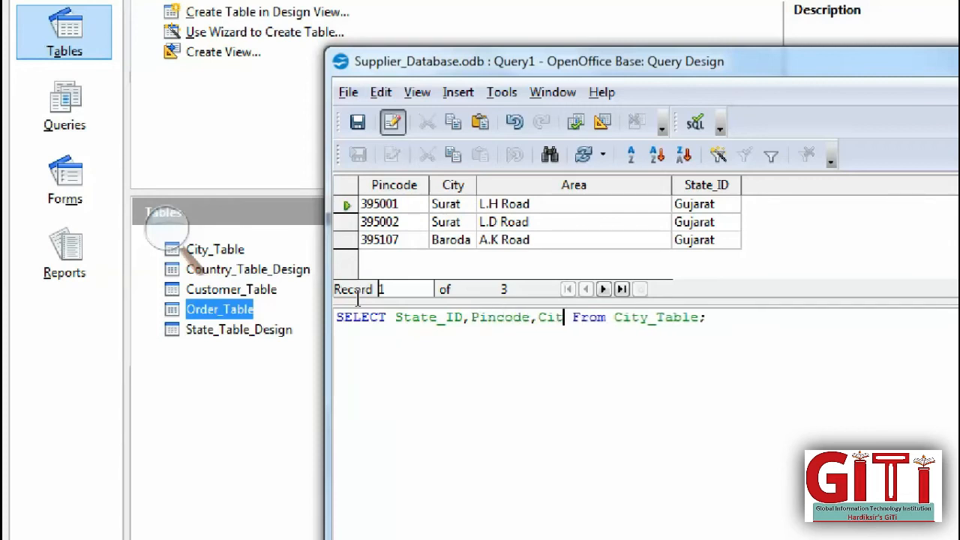
key(F5)
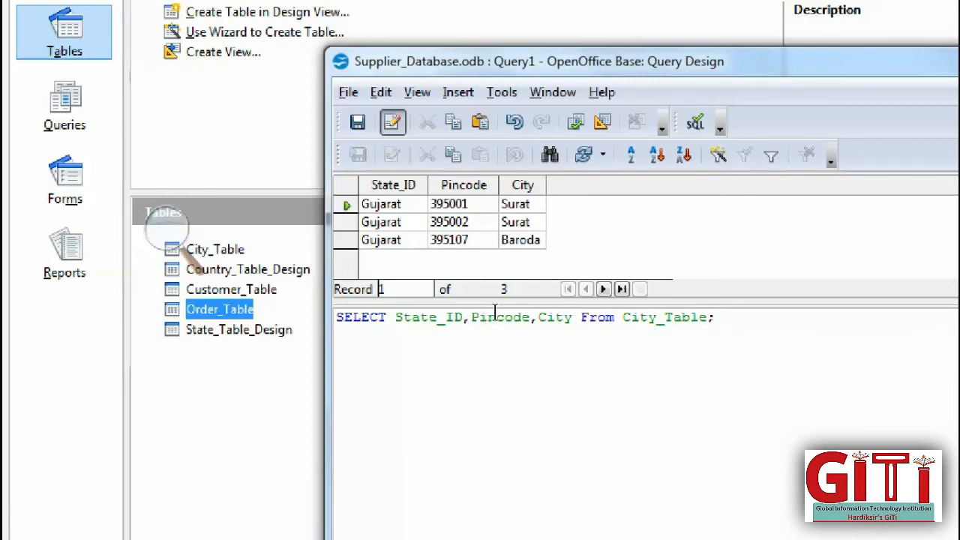
Highlight the whole SELECT statement, view the query at 100% screen magnification, and return to 150%
drag(495, 312, 202, 302)
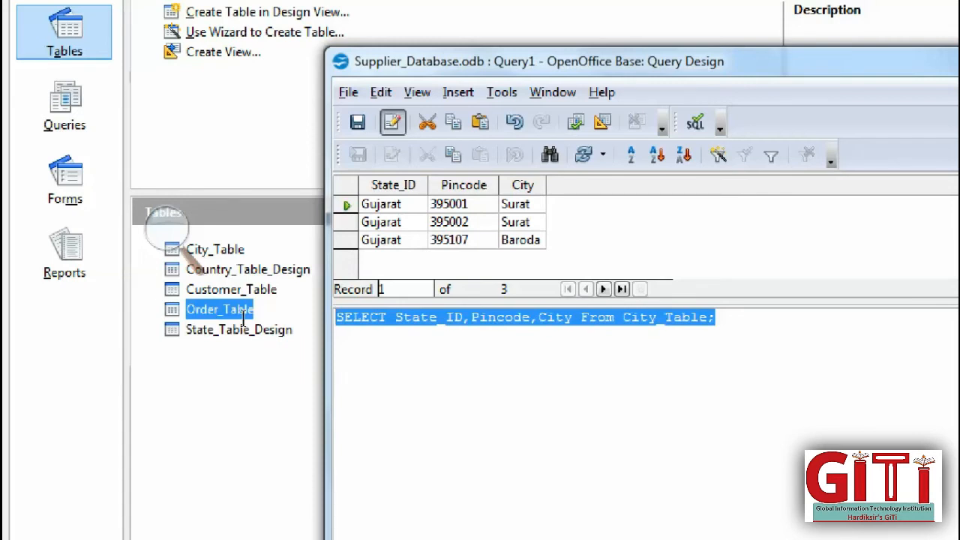
click(111, 242)
click(110, 256)
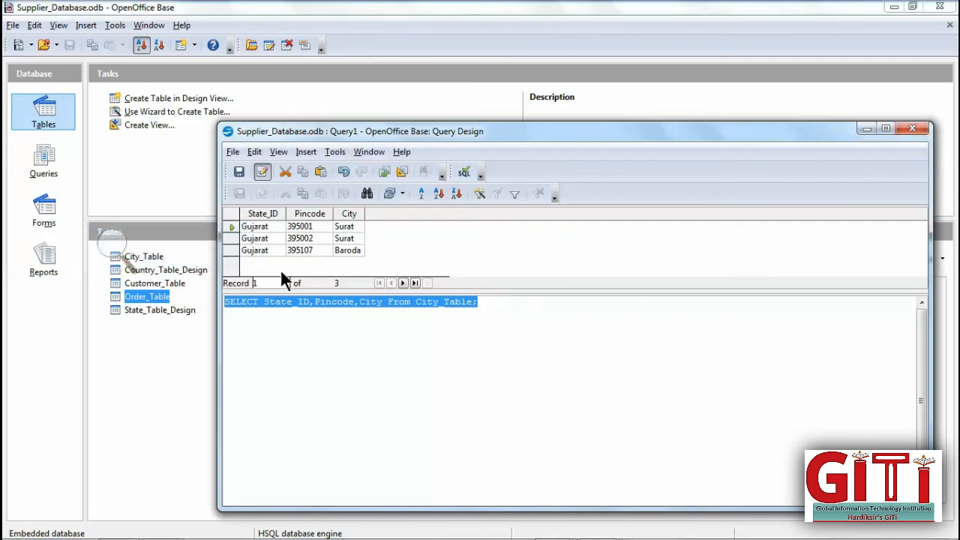
click(113, 242)
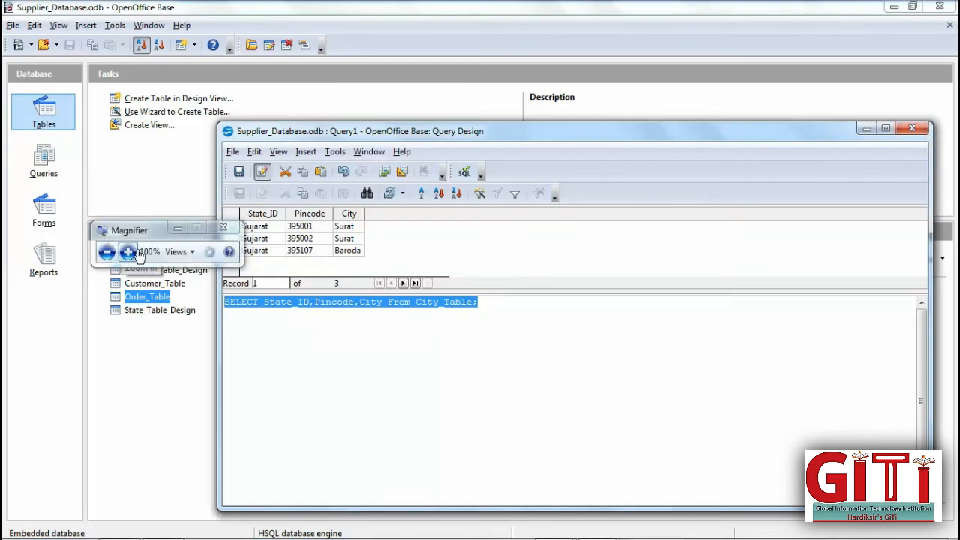
click(124, 250)
key(Right)
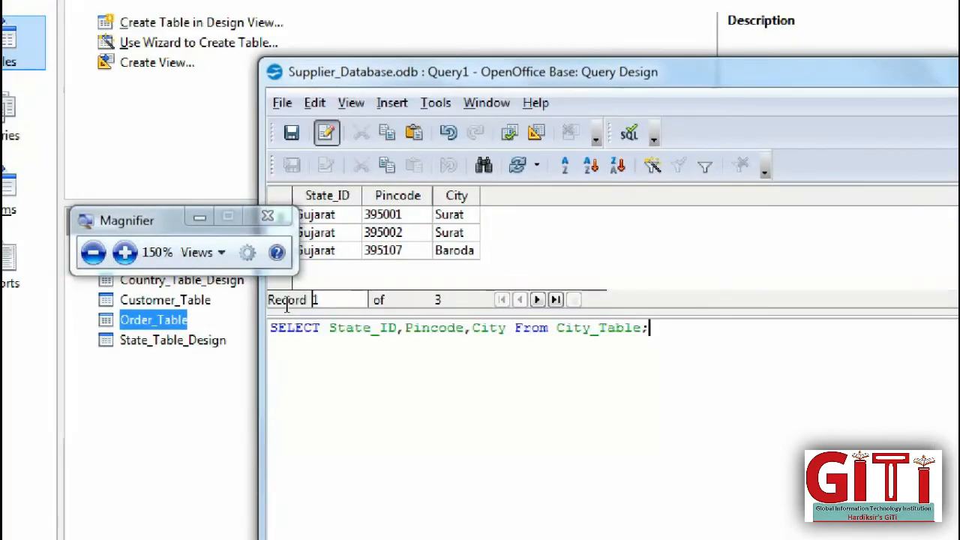
Display the context options of City_Table, then bring the query design window back in front and move the Magnifier clear of the query
drag(153, 230, 315, 81)
right_click(136, 257)
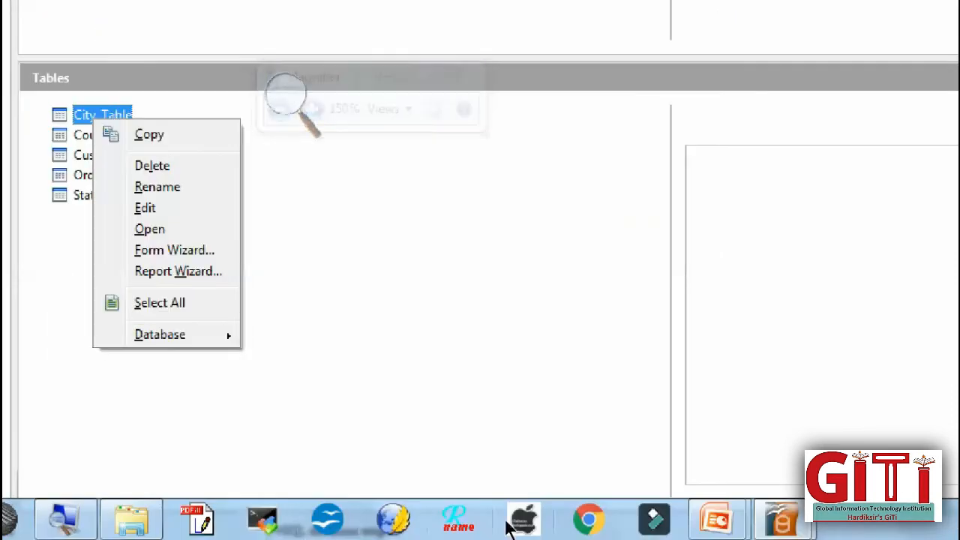
click(796, 516)
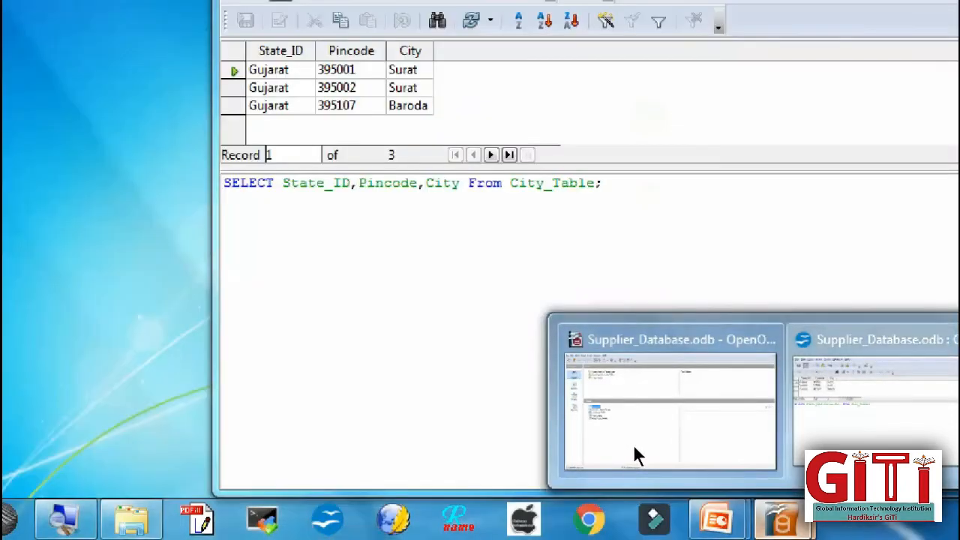
click(634, 449)
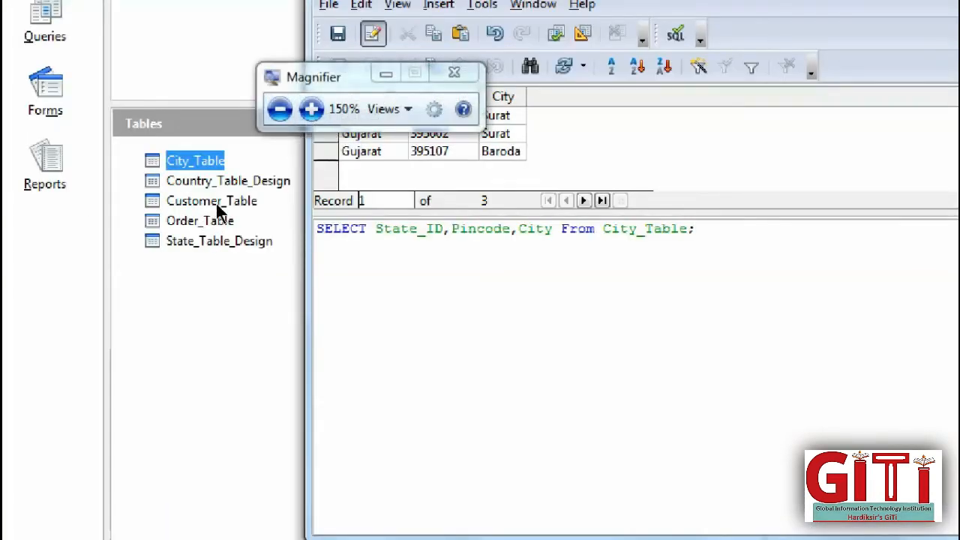
drag(291, 78, 171, 414)
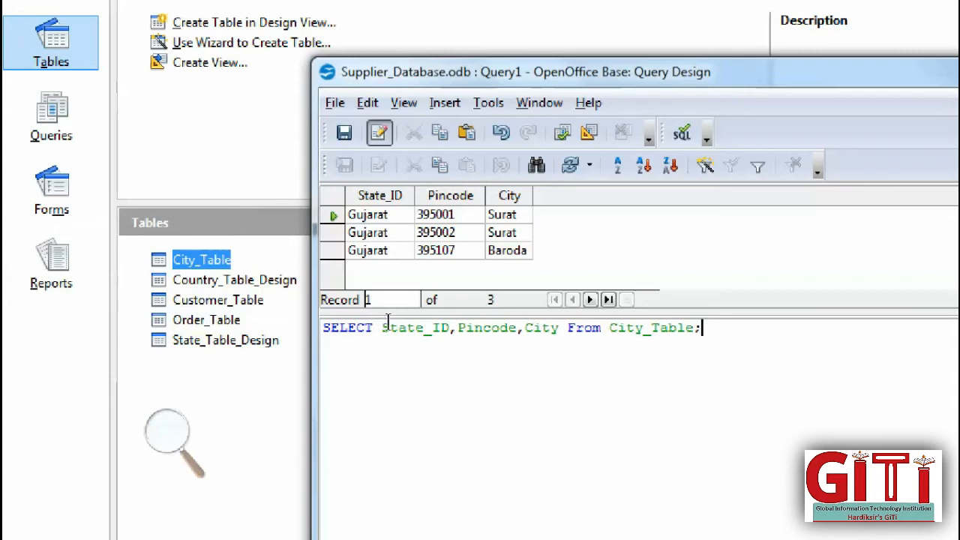
Replace the SELECT statement with DROP TABLE Order_Table and try to run it, without a closing semicolon
drag(704, 328, 643, 328)
key(ctrl+a)
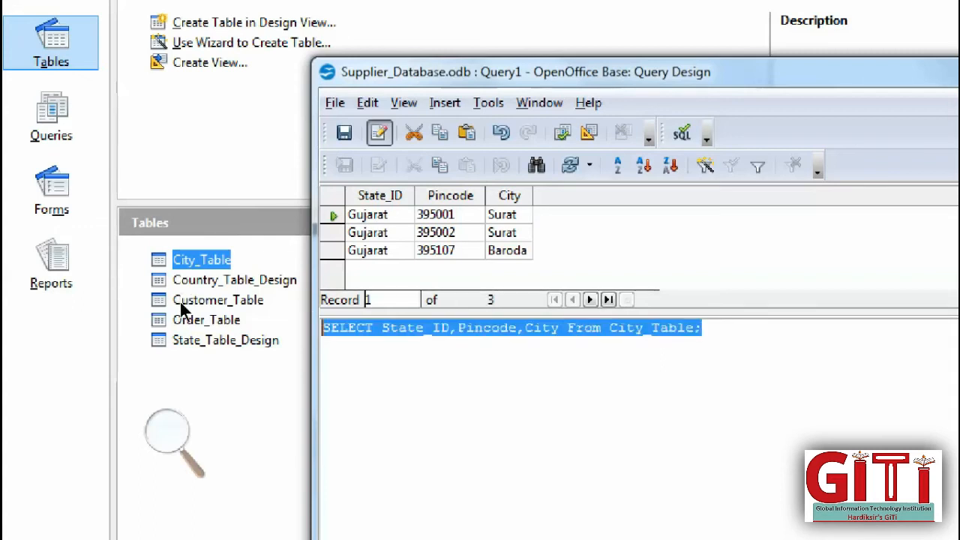
key(Delete)
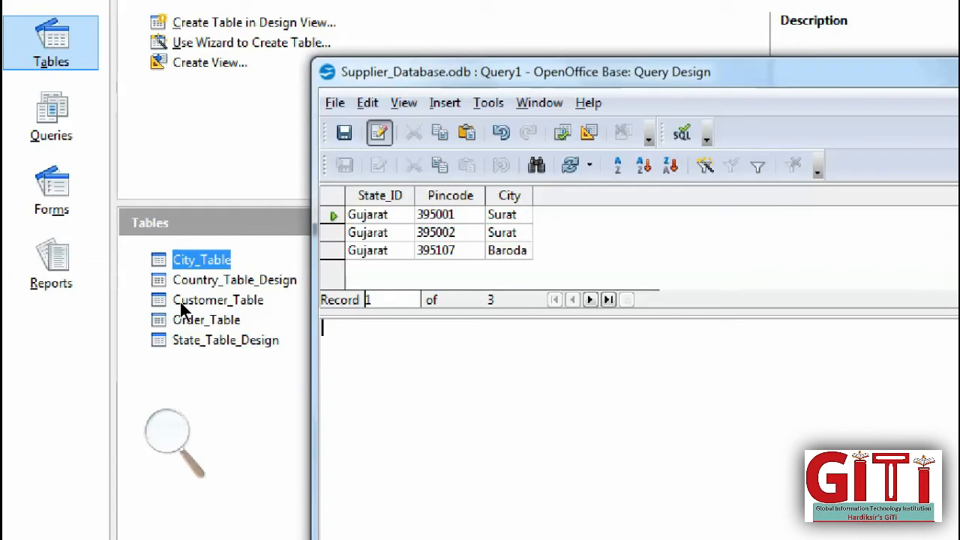
text(DROP )
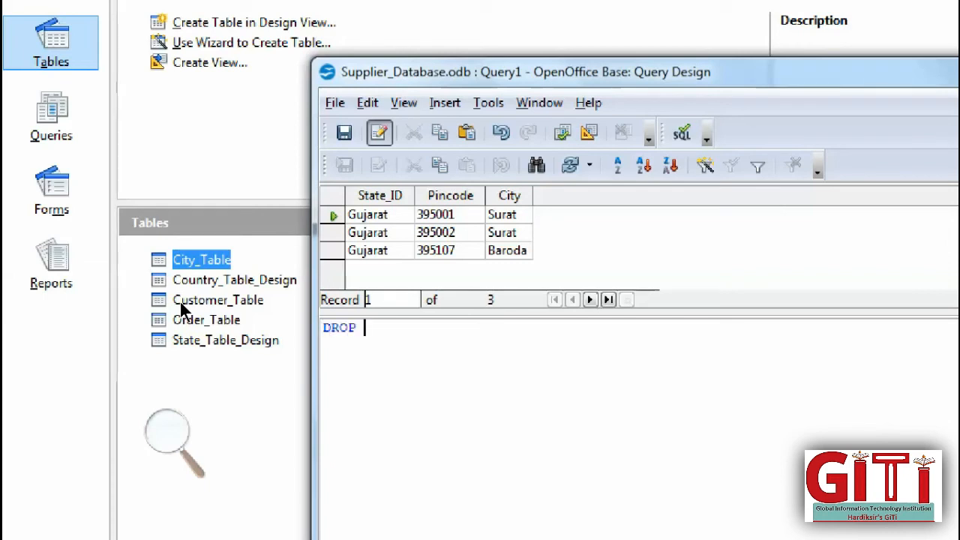
text(TABLE)
text(Order)
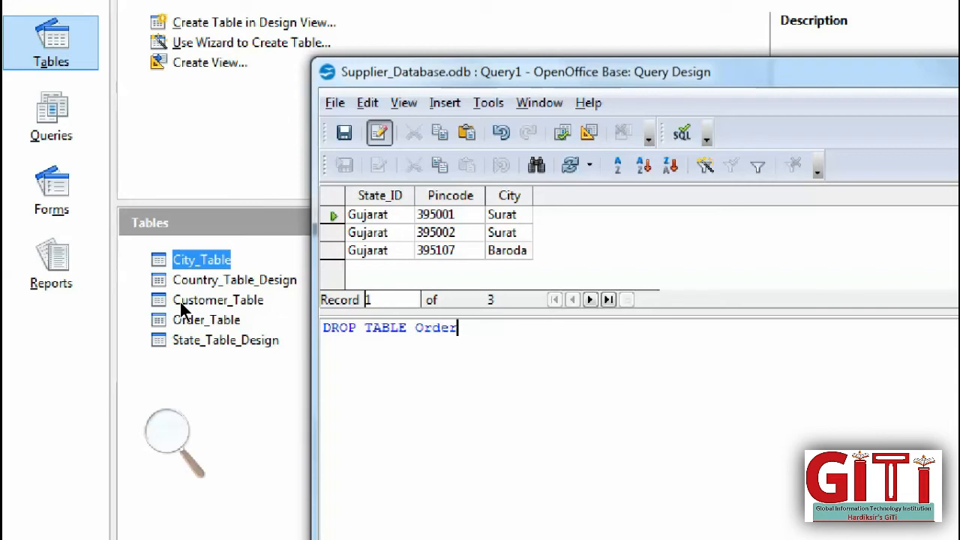
text(_Table)
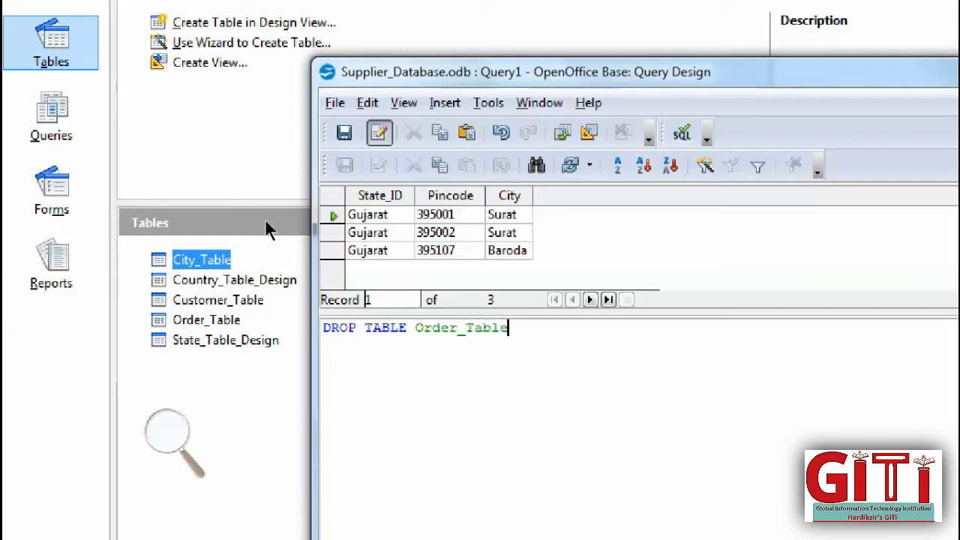
click(562, 132)
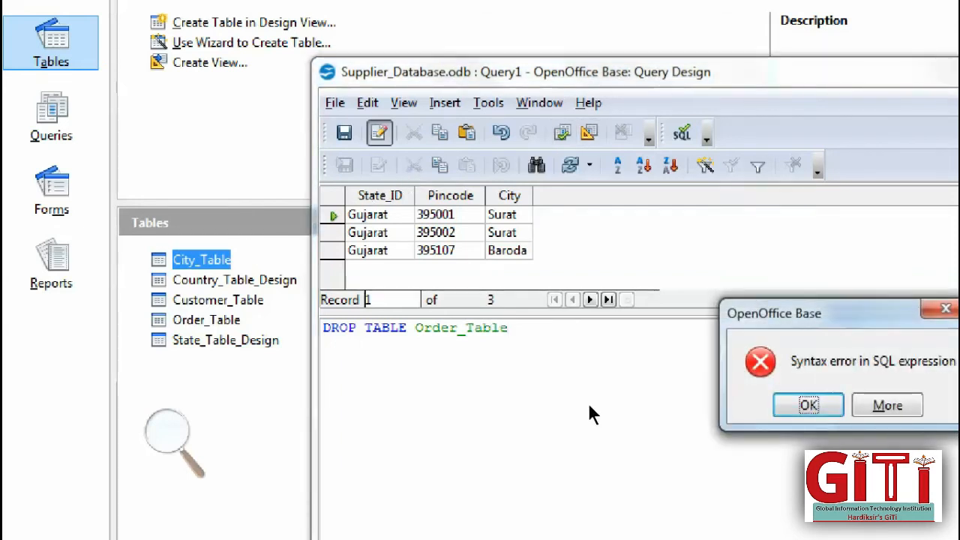
key(Return)
Add a semicolon at the end of the DROP TABLE statement and try to run it again
text(;)
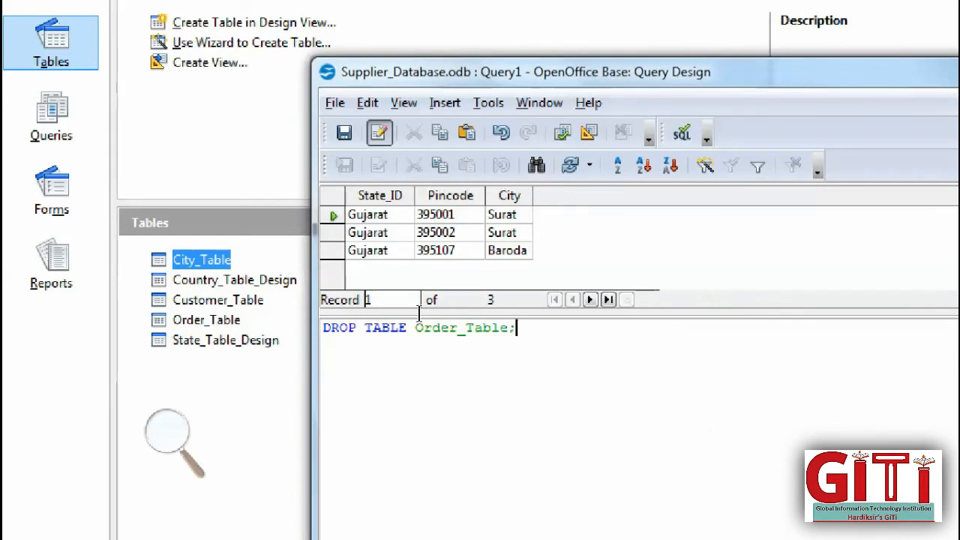
click(563, 132)
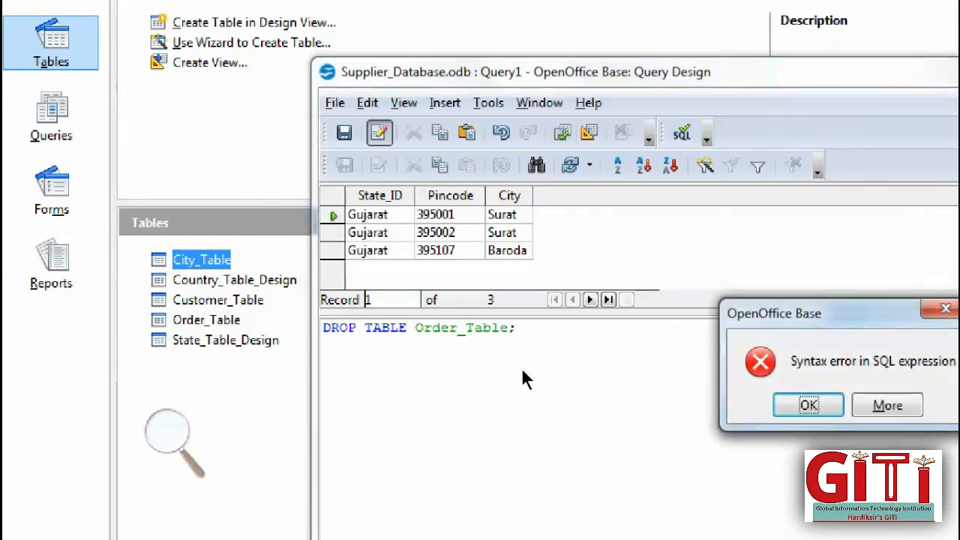
key(Return)
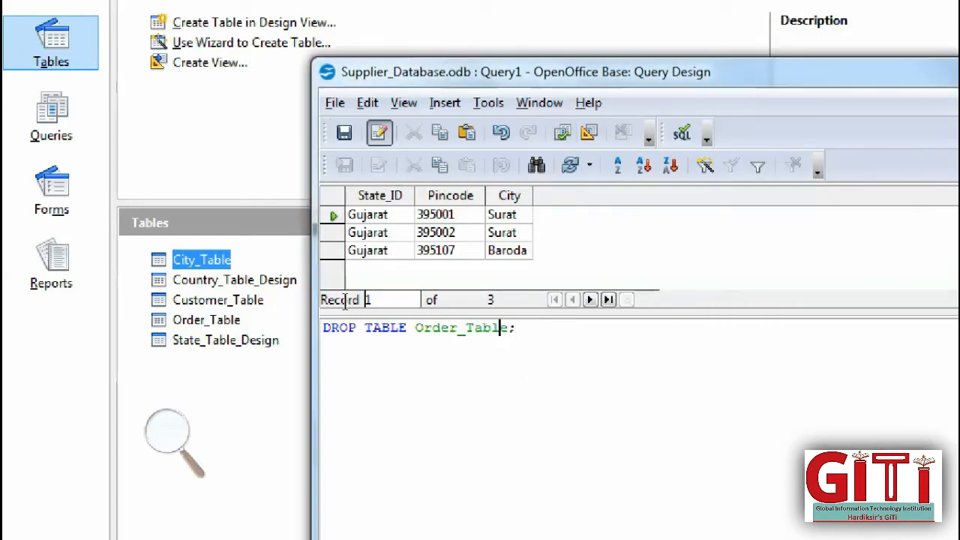
Insert IF EXISTS after Order_Table, try to run the DROP TABLE statement, and keep its closing semicolon
key(Left)
text(IF EXI)
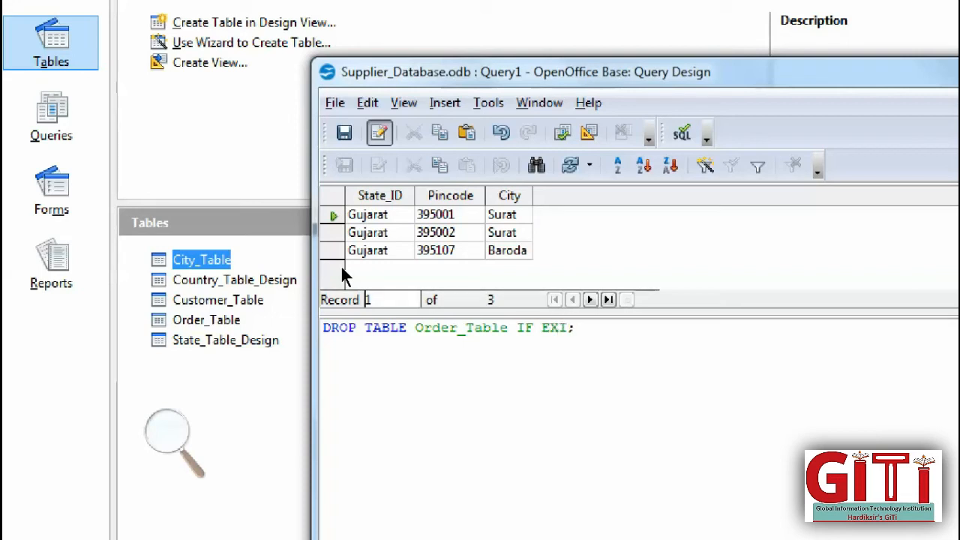
text(STS)
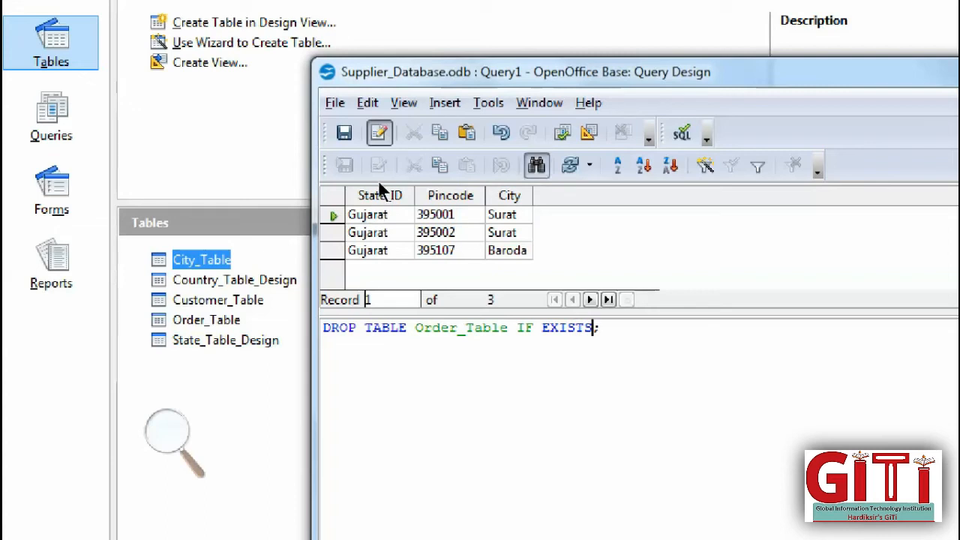
key(F5)
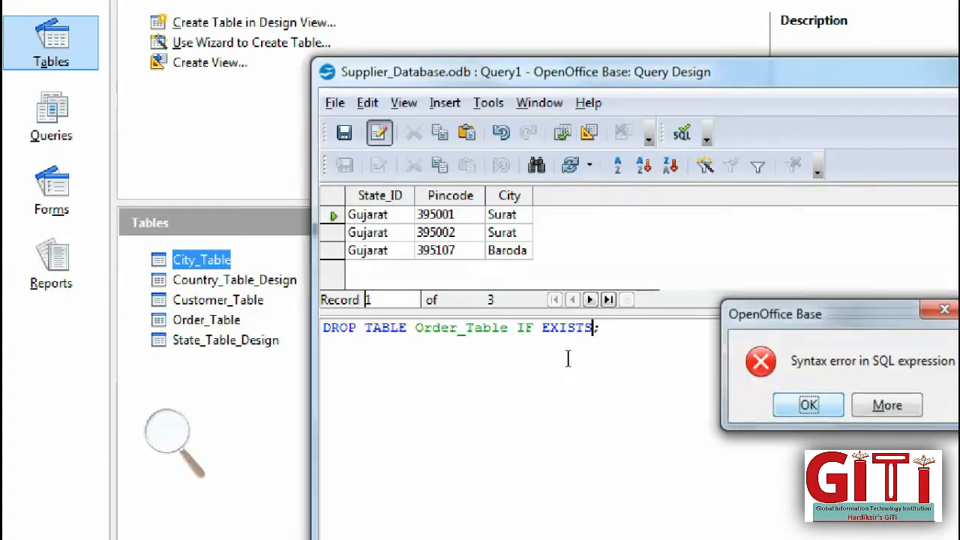
key(Return)
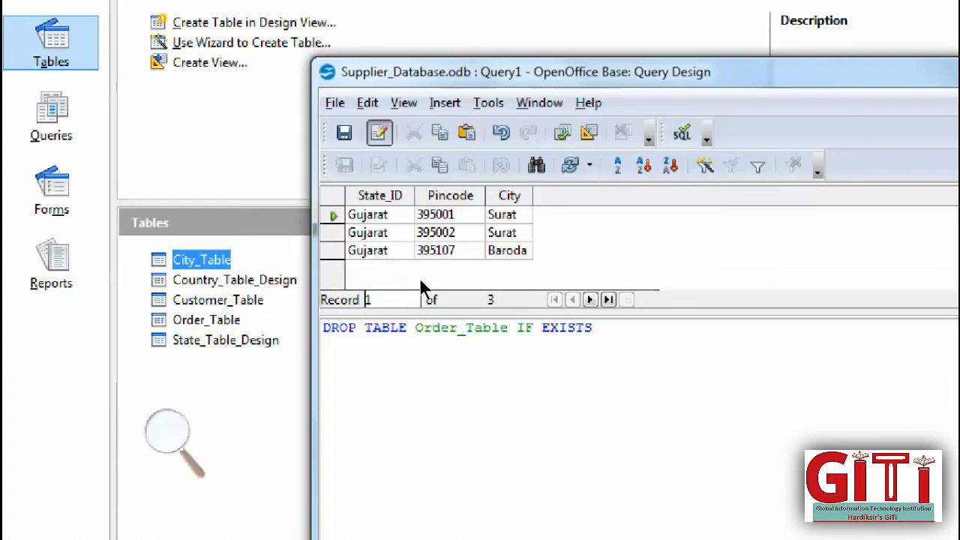
text(;)
Check the Delete option offered for City_Table in the table list and return to the DROP TABLE query
right_click(121, 258)
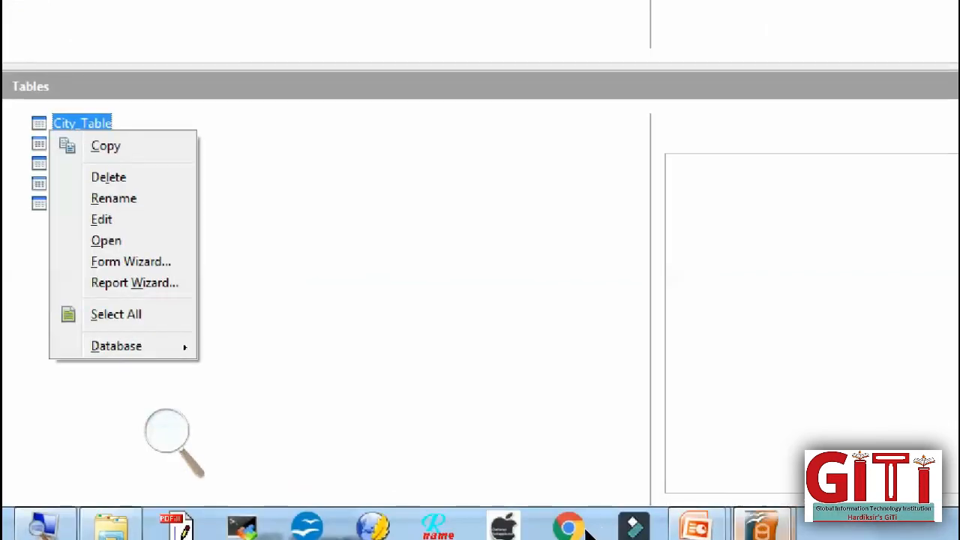
click(800, 520)
click(622, 447)
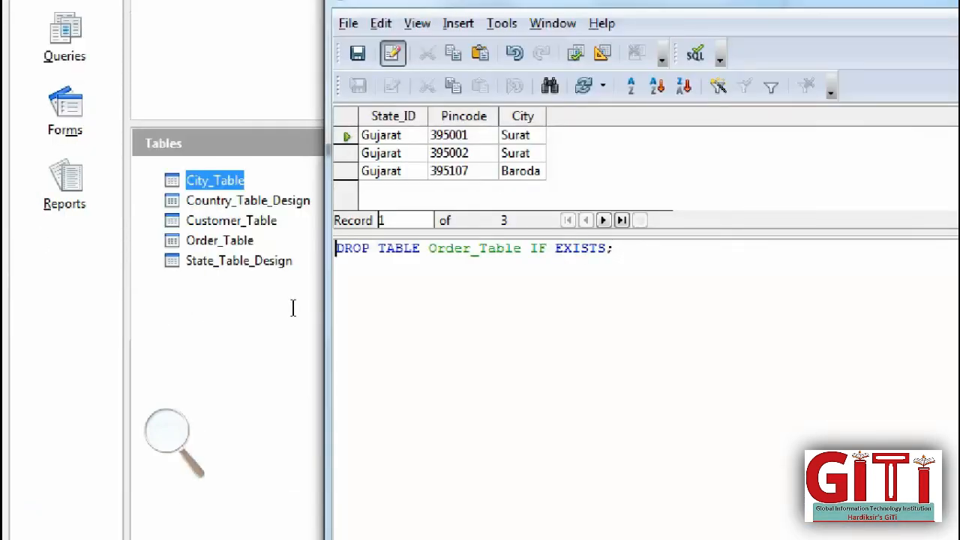
Clear the entire DROP TABLE statement and close the query design window
key(ctrl+a)
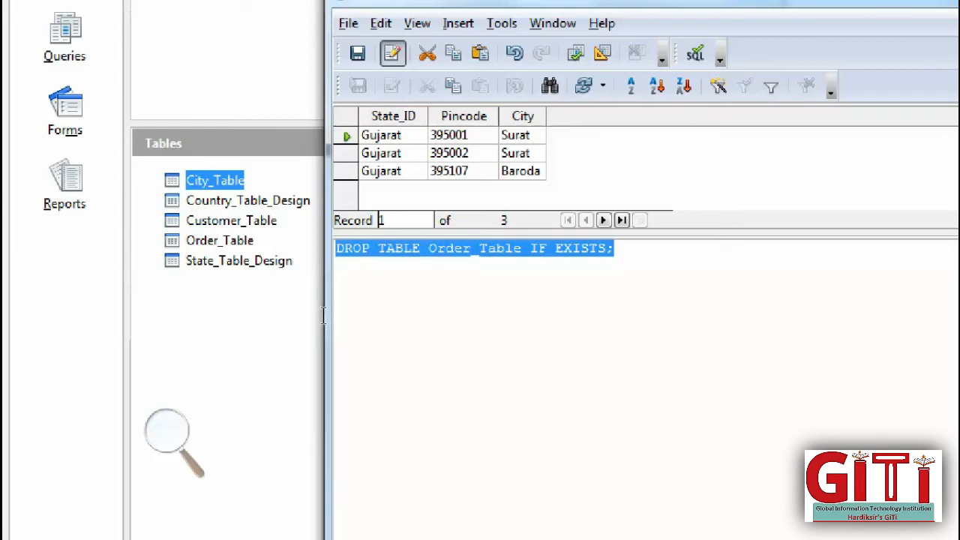
click(318, 315)
drag(409, 303, 198, 304)
key(Delete)
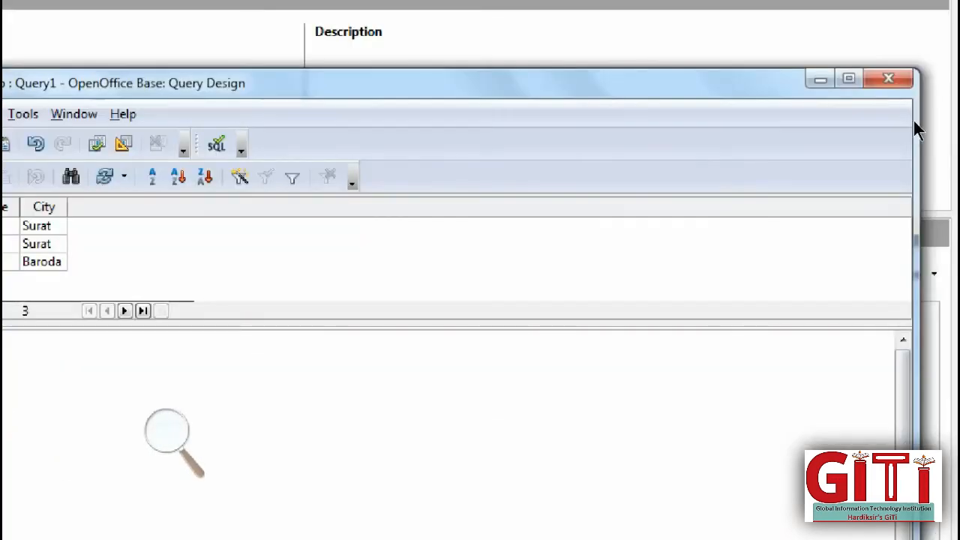
click(877, 78)
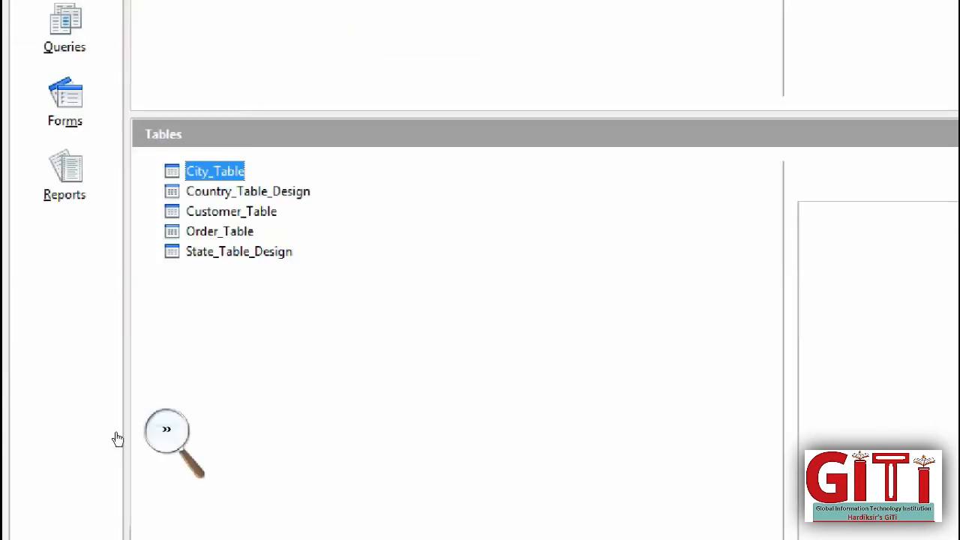
Check the query creation tasks, and open a blank view design from the table tasks and close it without adding tables
click(114, 434)
click(109, 439)
click(43, 163)
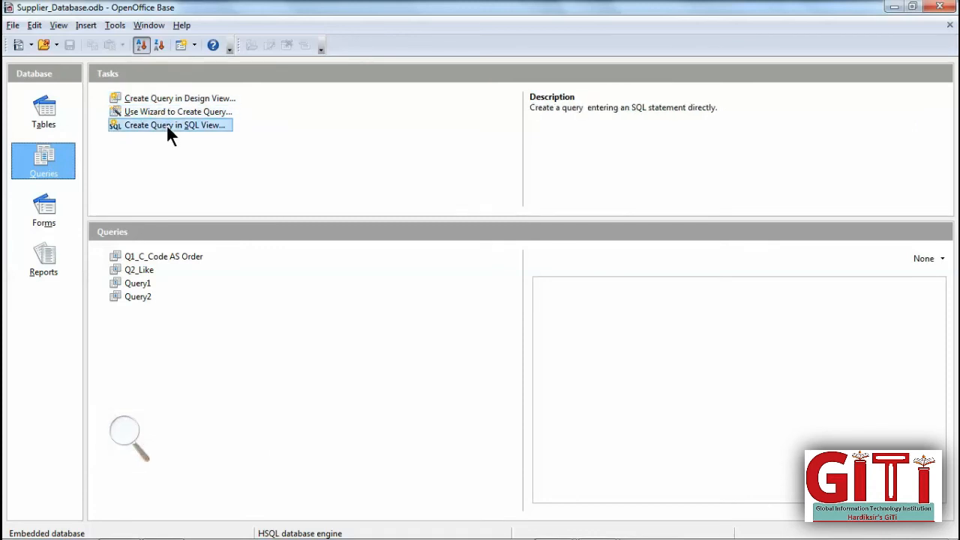
click(57, 119)
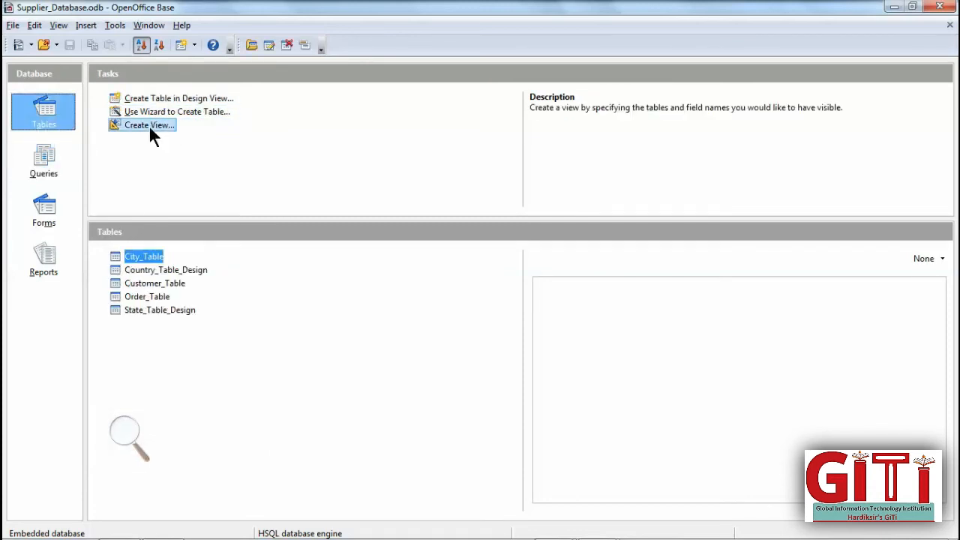
click(148, 125)
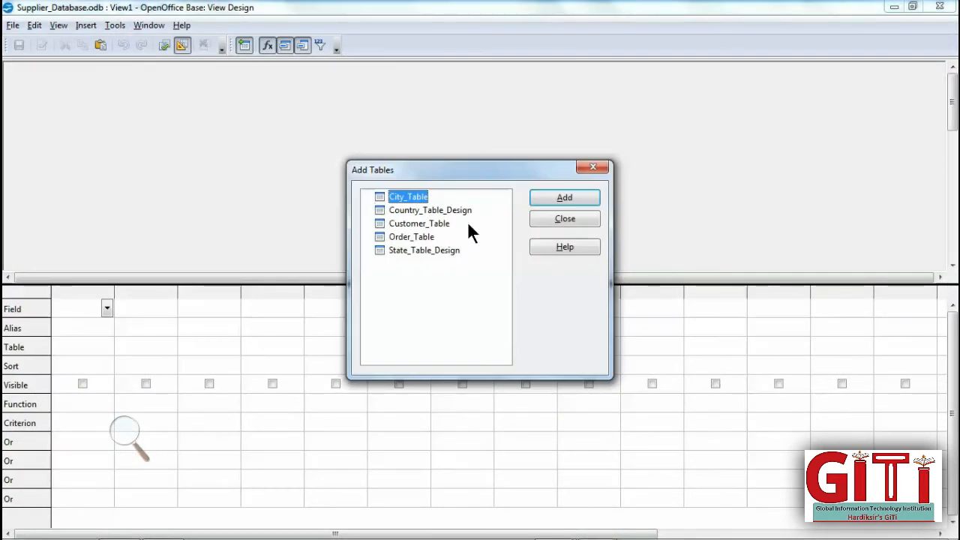
click(545, 218)
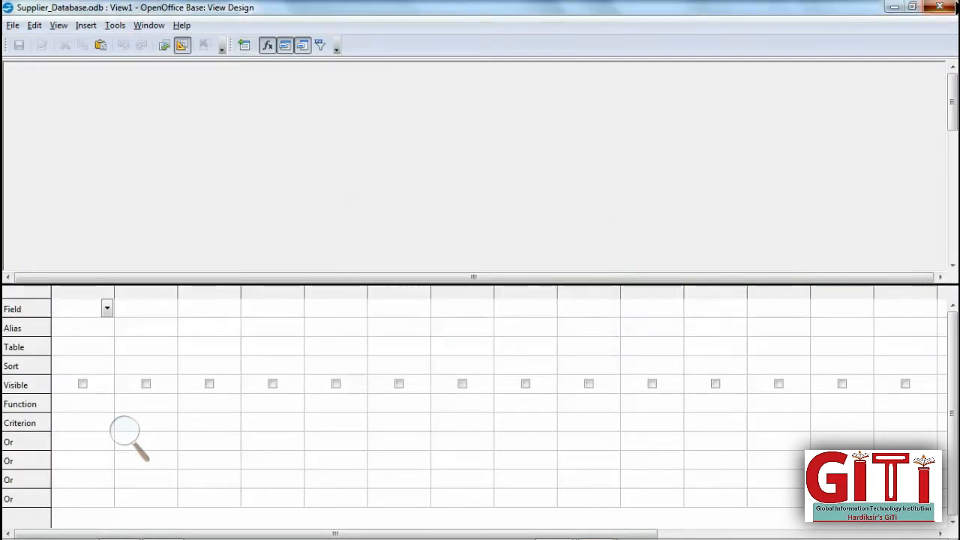
click(940, 7)
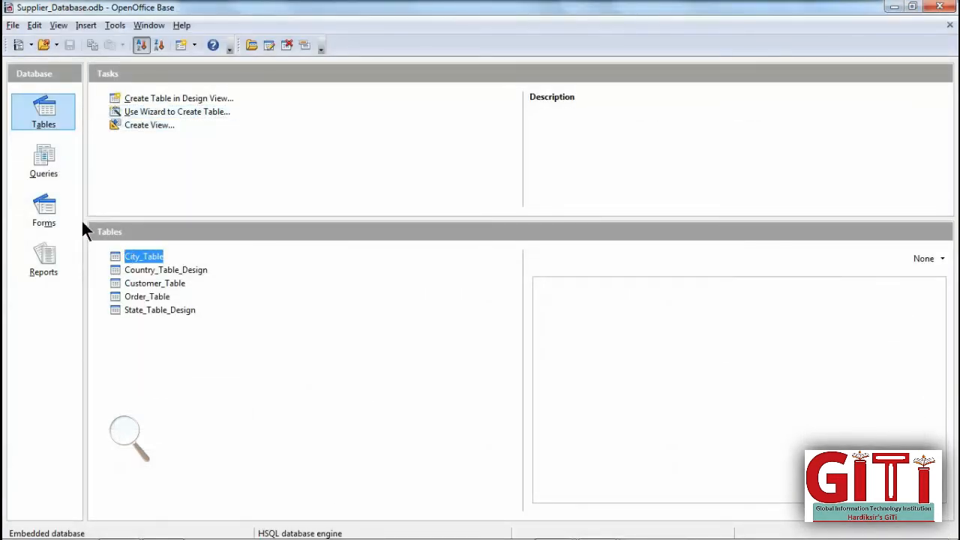
Check the creation tasks offered for forms and reports in the database
click(43, 212)
click(54, 264)
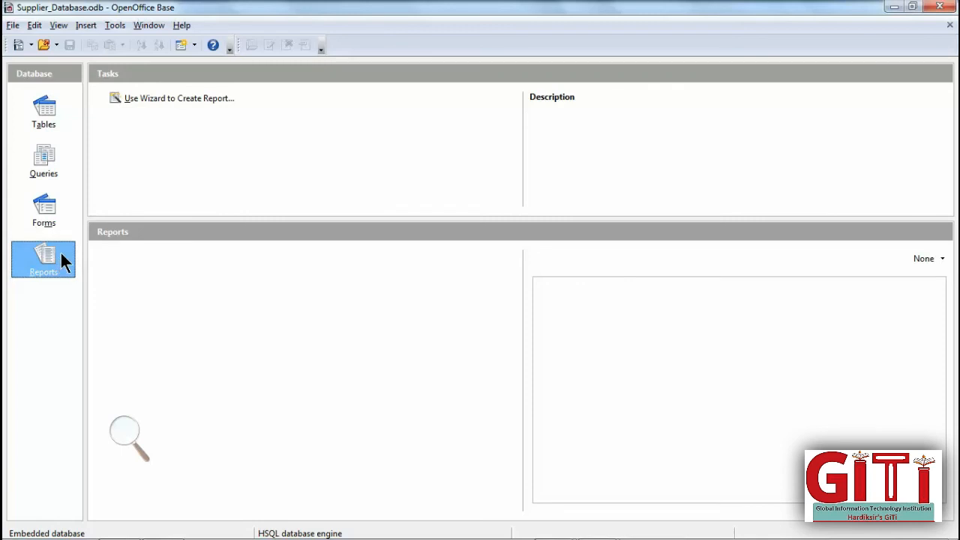
click(52, 213)
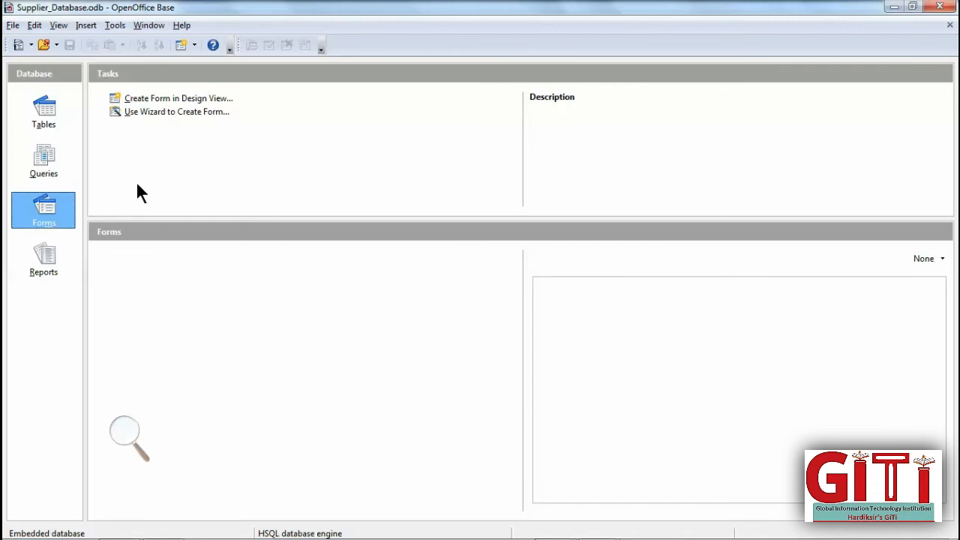
click(41, 268)
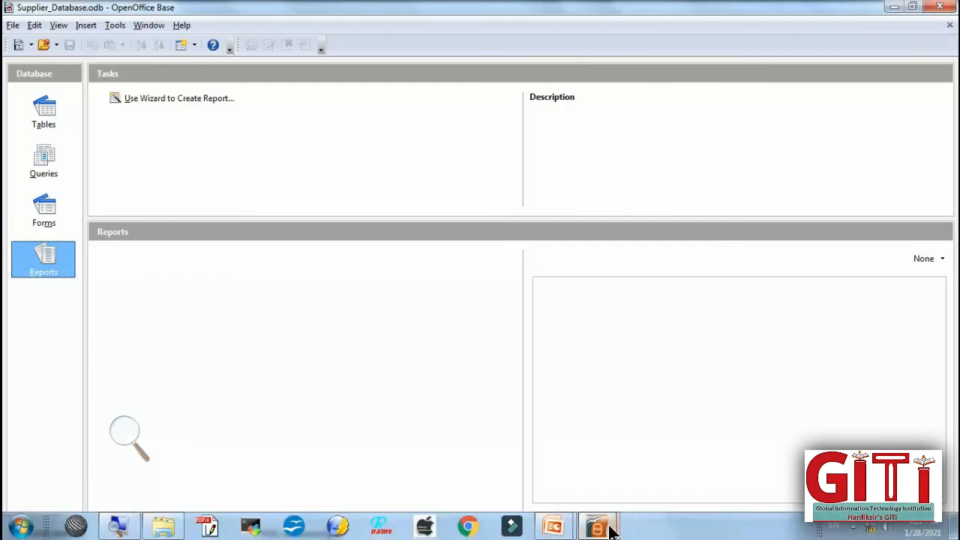
Switch to the PowerPoint slide show, advance to the (SQL) Command Windows slide, and highlight "highlighted", "SQL command" and "table would be created"
mouse_move(594, 525)
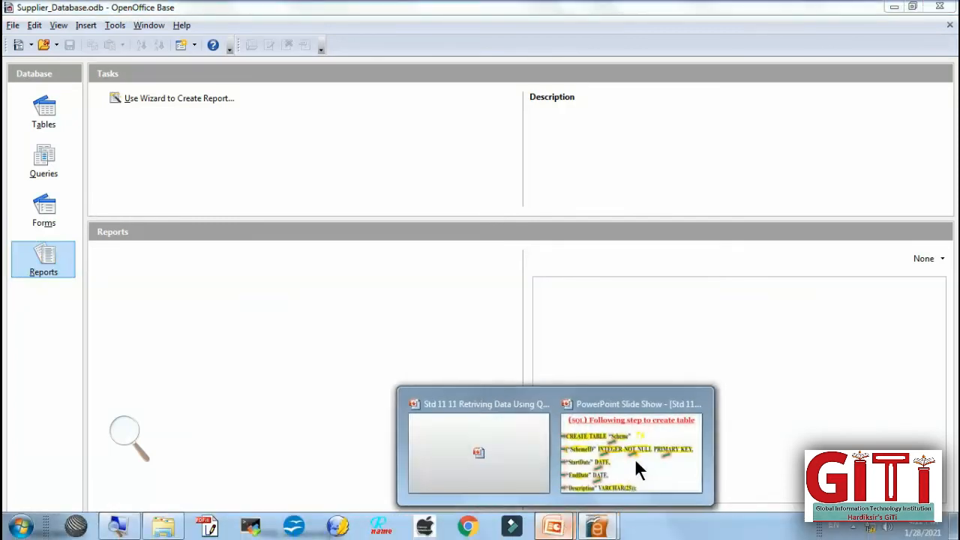
click(634, 459)
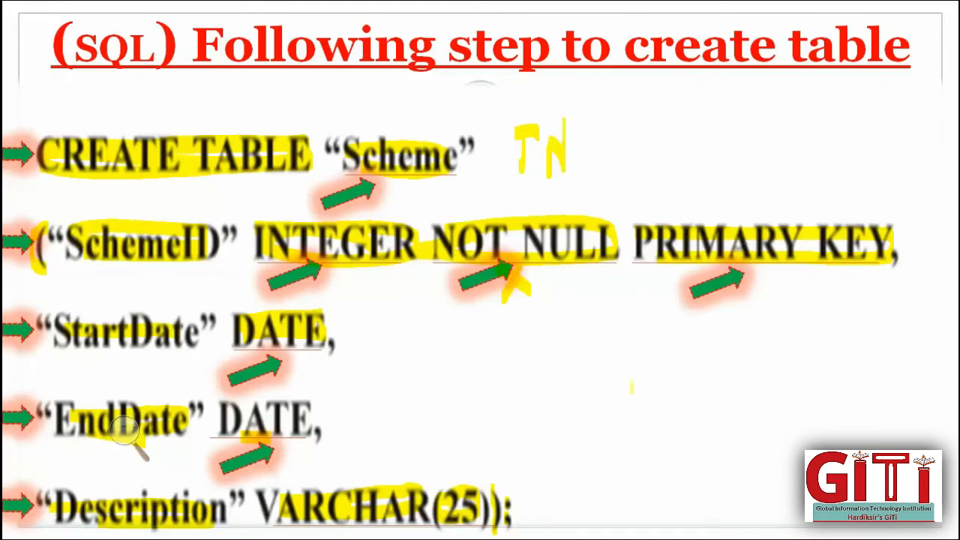
key(Right)
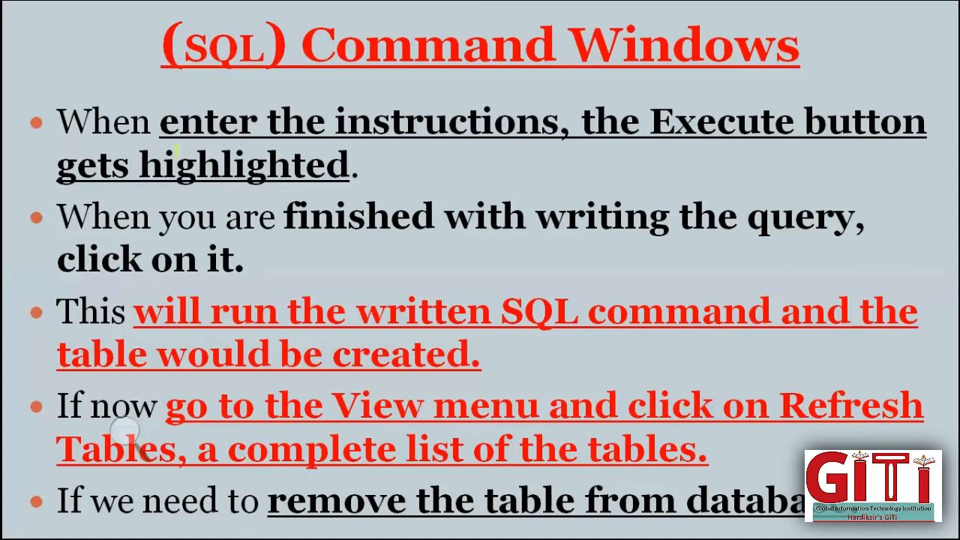
drag(148, 162, 335, 163)
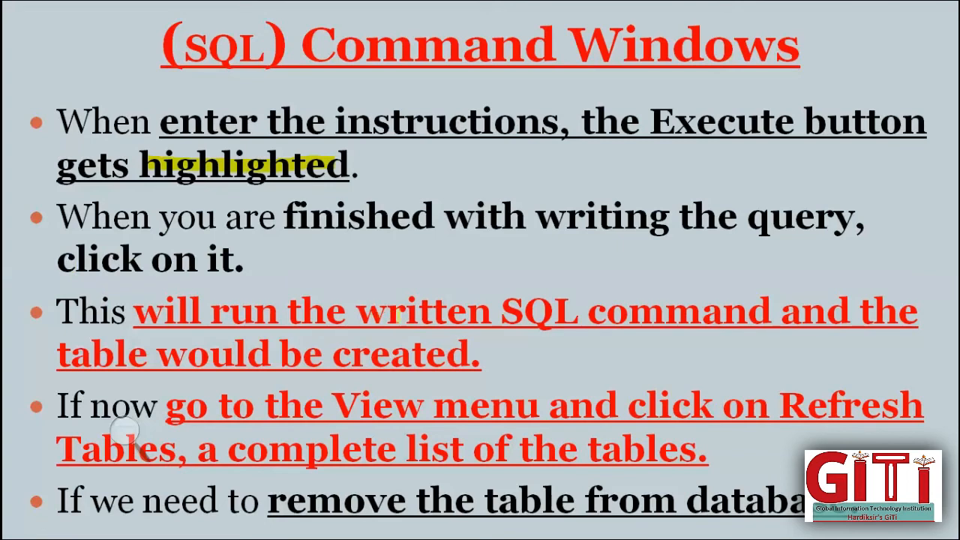
drag(528, 314, 750, 313)
mouse_move(65, 350)
mouse_down()
mouse_move(375, 354)
mouse_move(484, 369)
mouse_move(536, 324)
mouse_up()
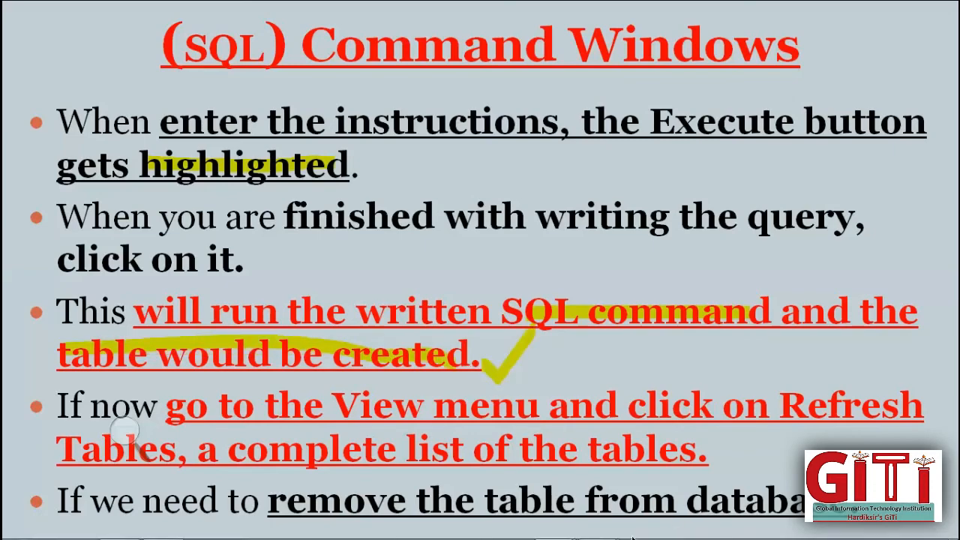
Switch back to the main Supplier_Database window in OpenOffice Base and show its tables
key(super)
click(609, 529)
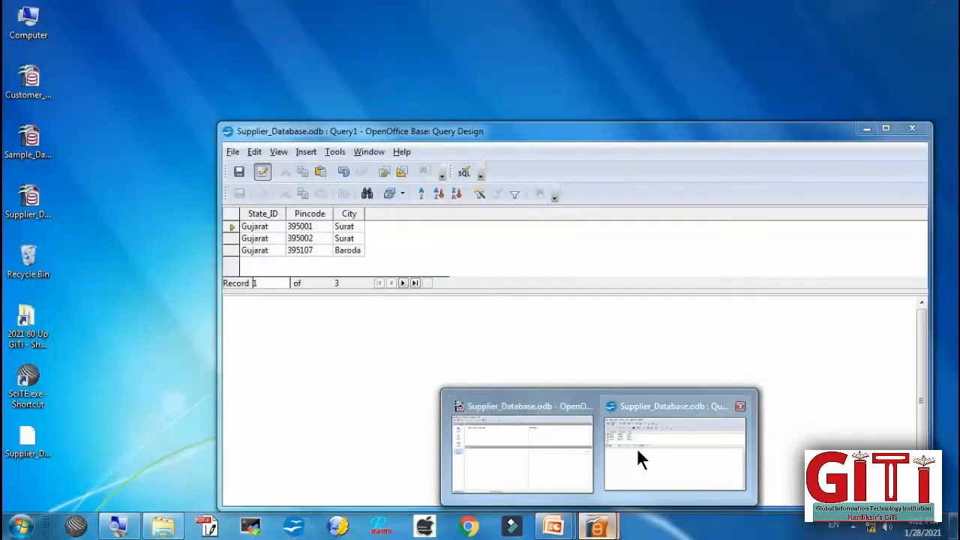
click(637, 450)
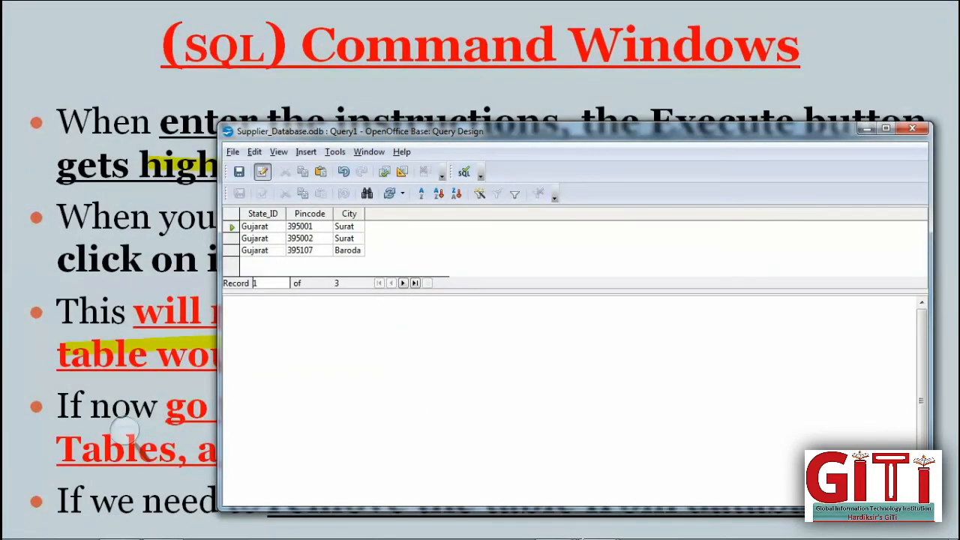
click(589, 530)
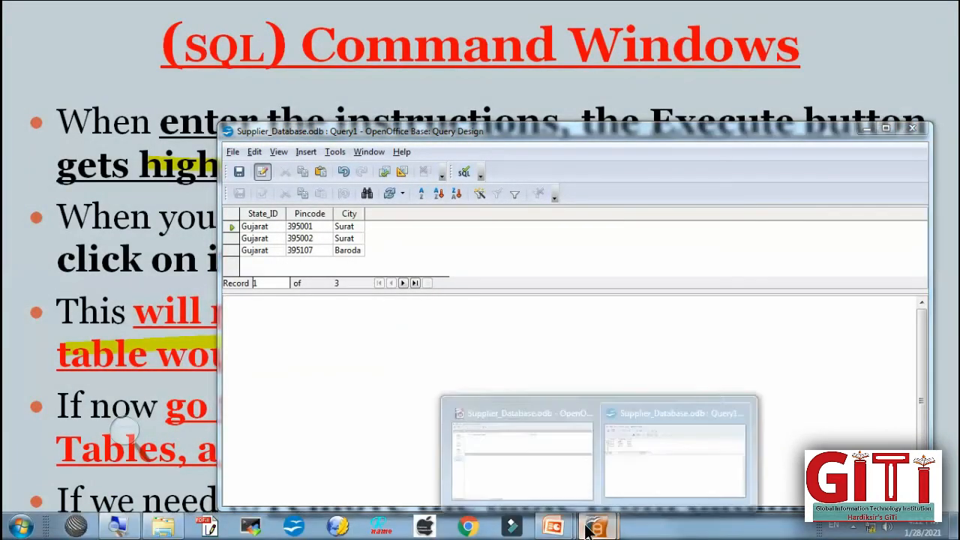
click(546, 465)
click(43, 119)
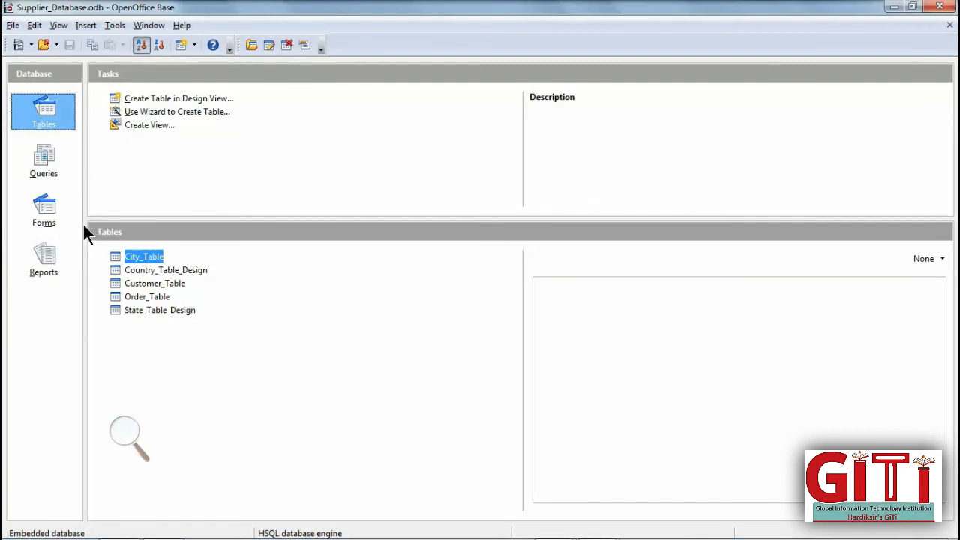
Close Supplier_Database, try to save the emptied Query1, and discard its changes
click(939, 6)
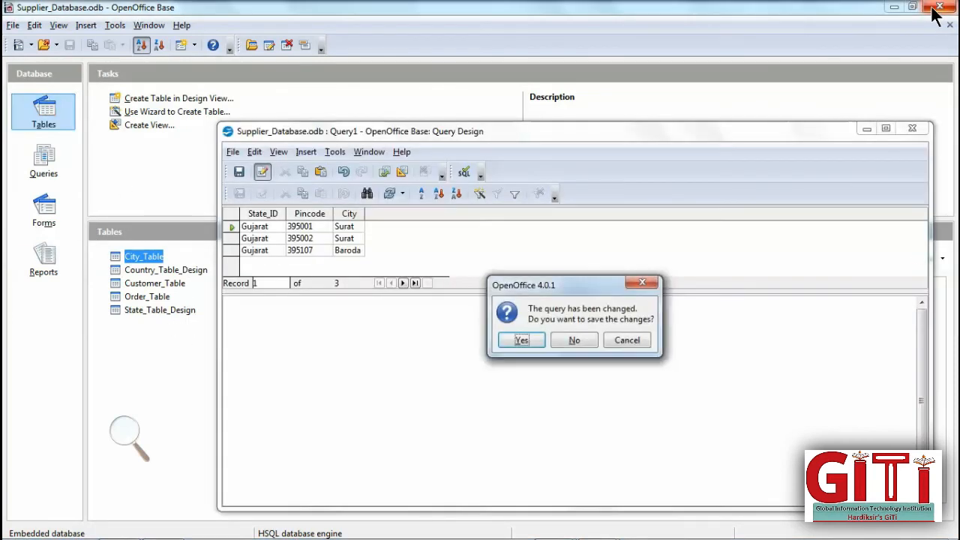
click(529, 337)
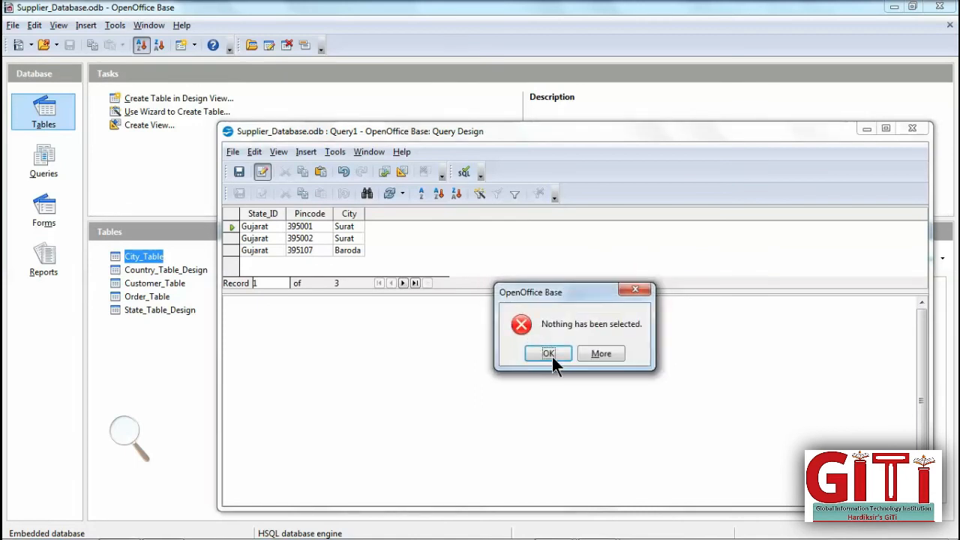
click(554, 357)
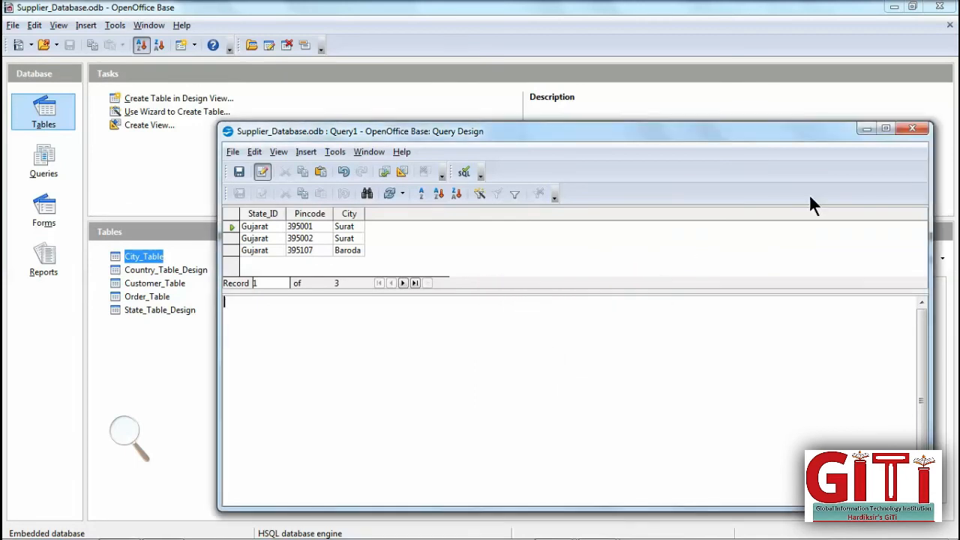
click(912, 129)
click(582, 336)
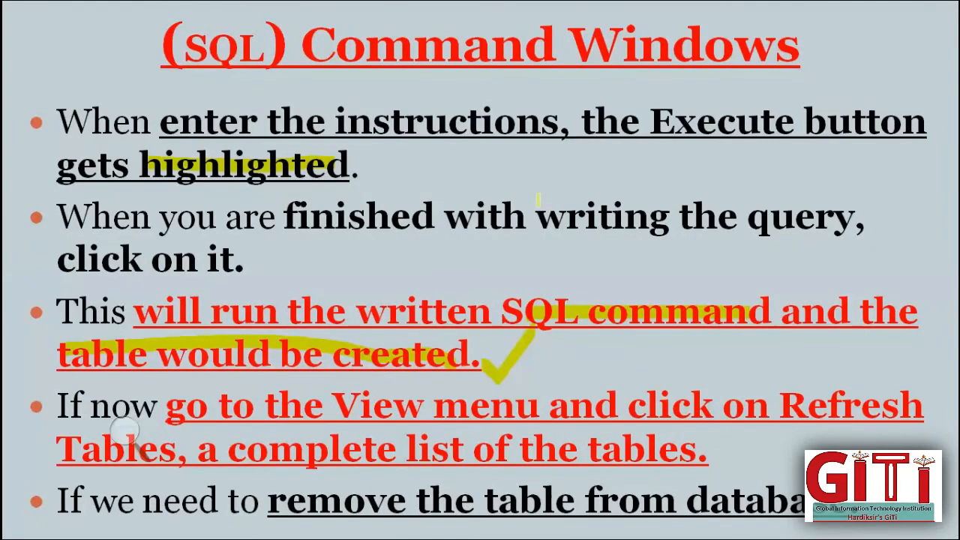
Start OpenOffice Base again and open the existing Supplier_Database.odb file from the Desktop
click(16, 531)
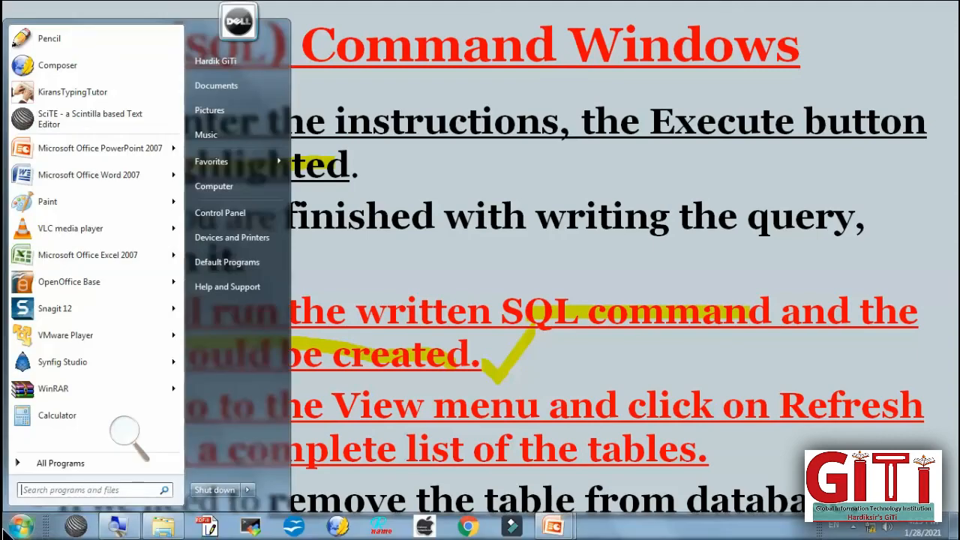
click(45, 283)
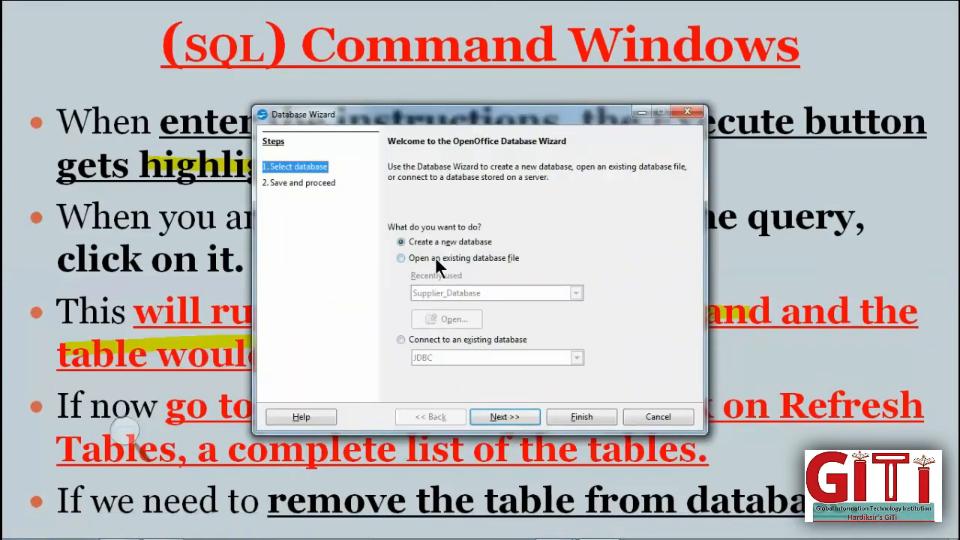
click(435, 257)
click(459, 291)
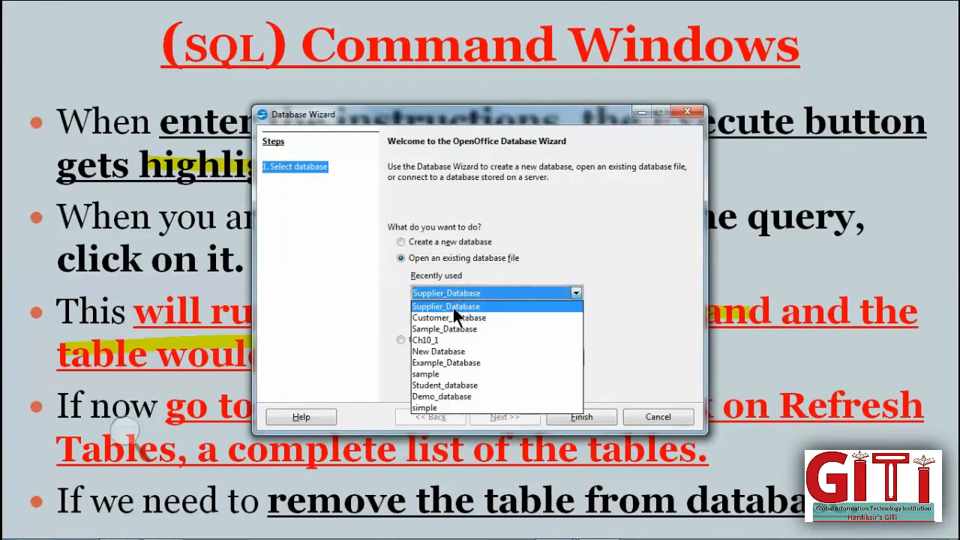
click(453, 308)
click(449, 318)
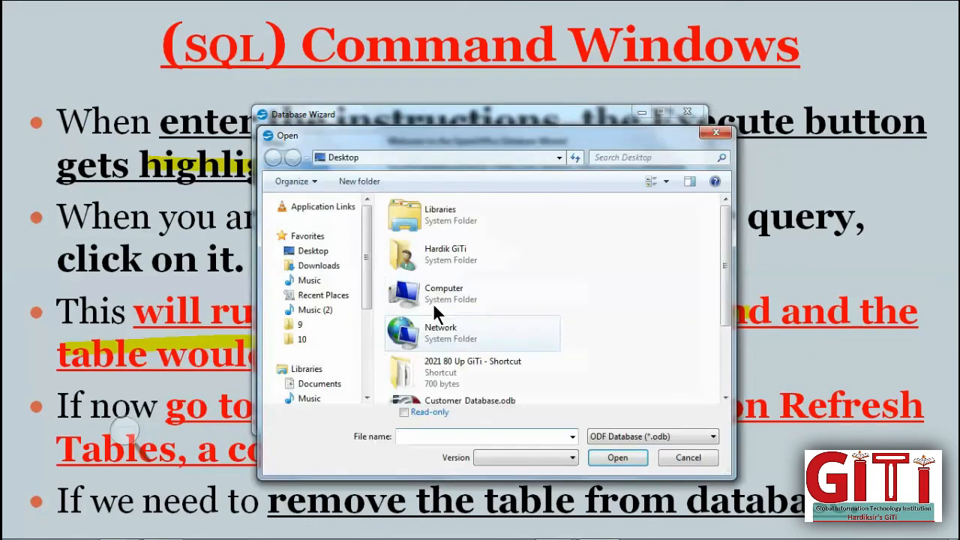
click(443, 375)
scroll(445, 380, down, 2)
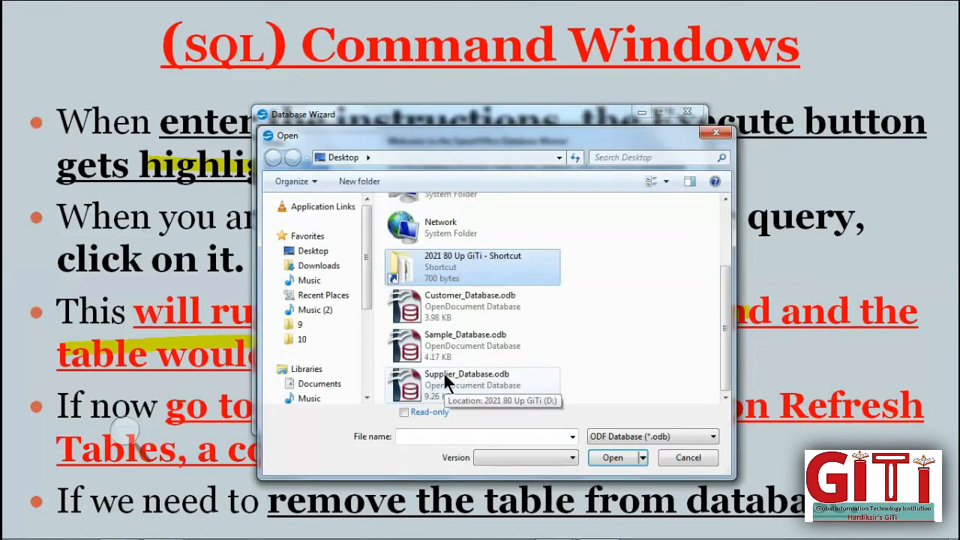
double_click(444, 375)
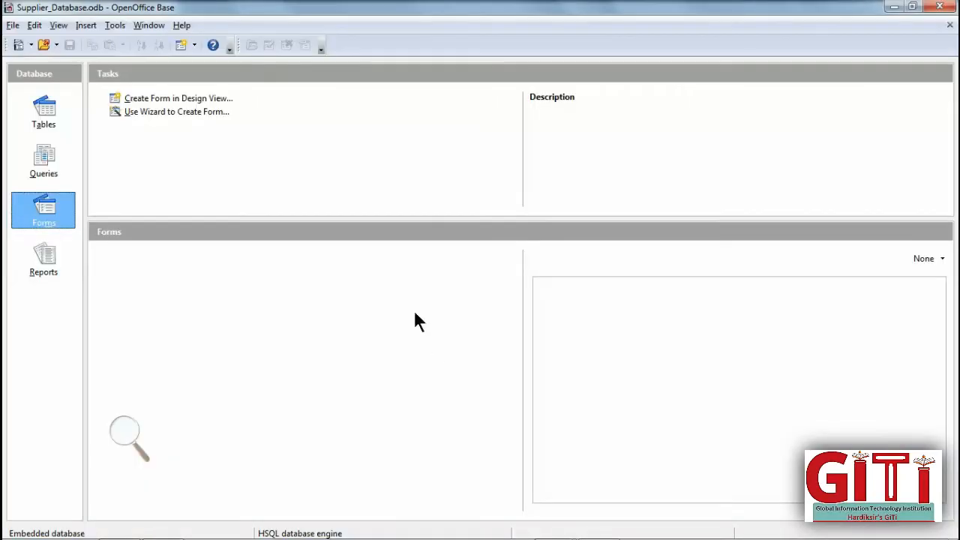
Show the database's table list and select SAMPLE_SQL_TABLE
click(45, 116)
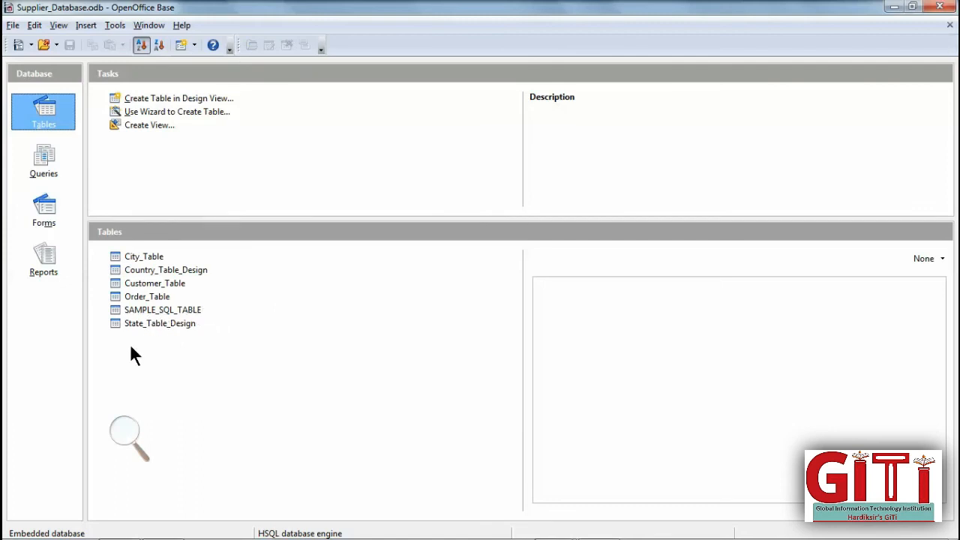
click(140, 439)
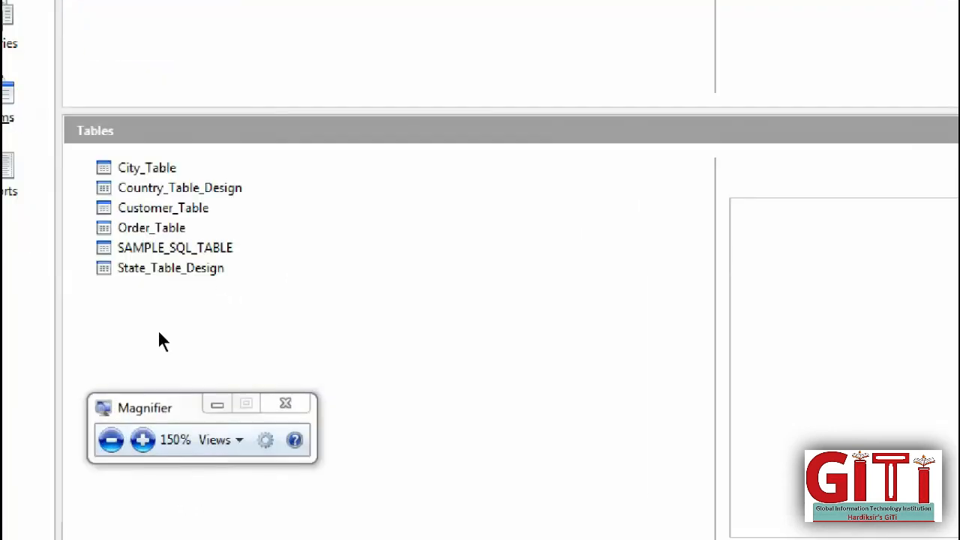
click(171, 311)
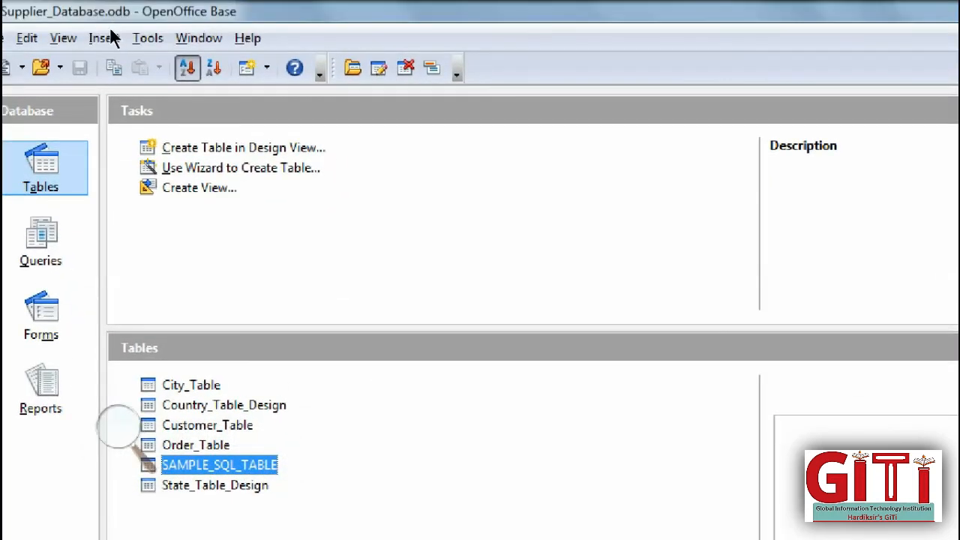
View the empty Execute SQL Statement window and close it without entering a command
click(137, 38)
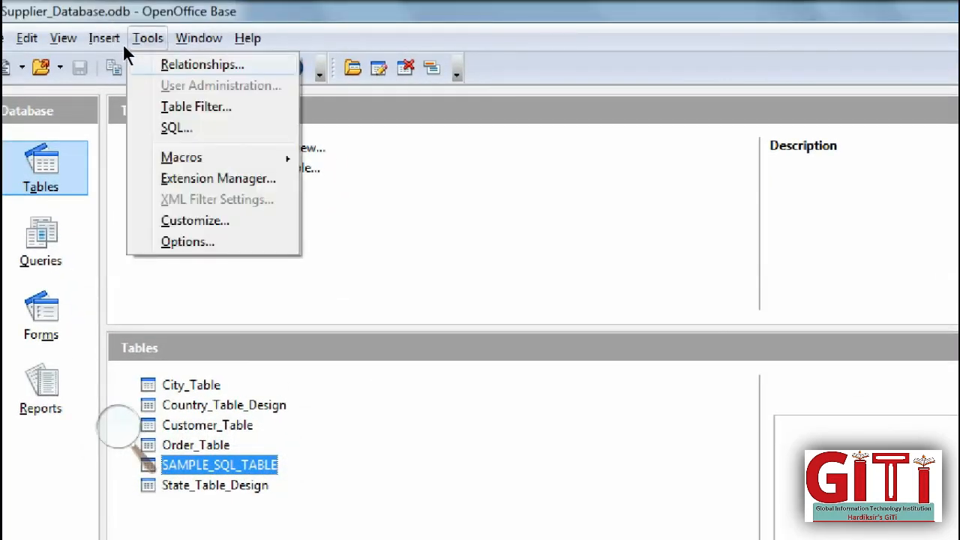
click(174, 128)
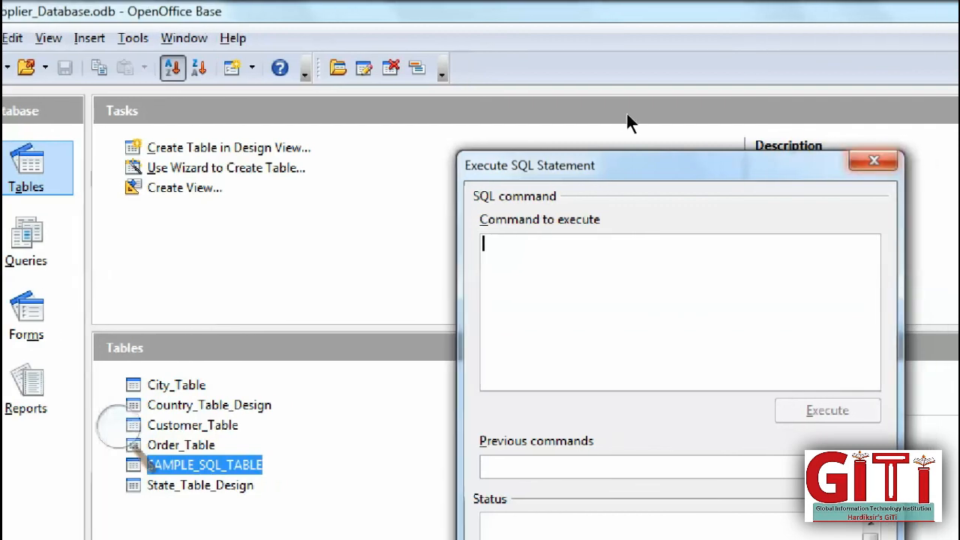
key(Escape)
Open SAMPLE_SQL_TABLE in its table design, review its field names and types, and close it
right_click(189, 470)
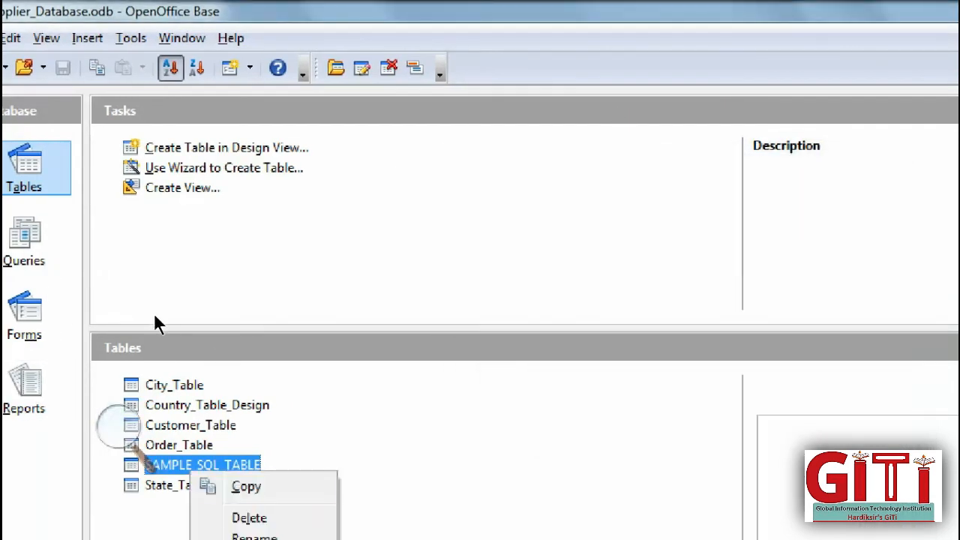
key(Up)
key(Return)
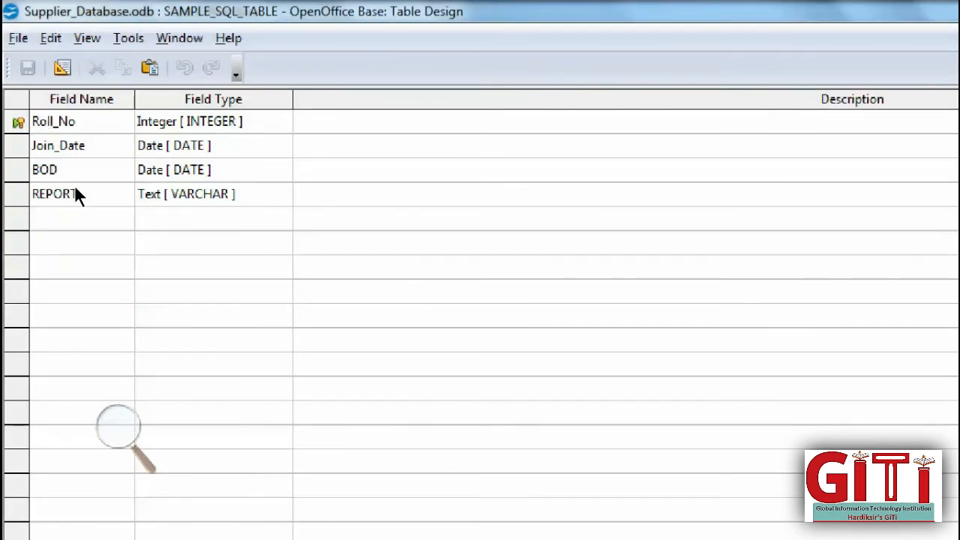
click(930, 9)
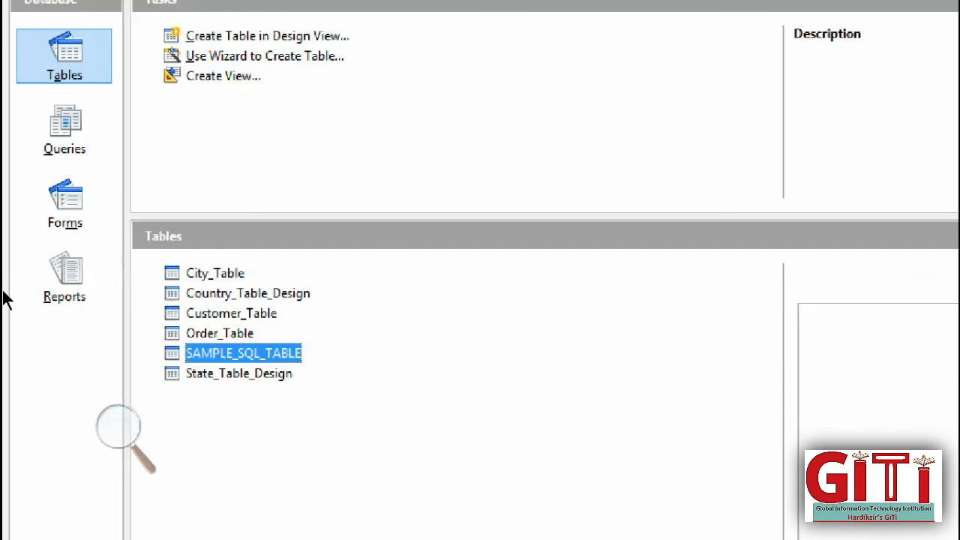
Switch to the PowerPoint slide show, highlight "remove the table from database", and advance to the DROP TABLE statement slide
click(116, 425)
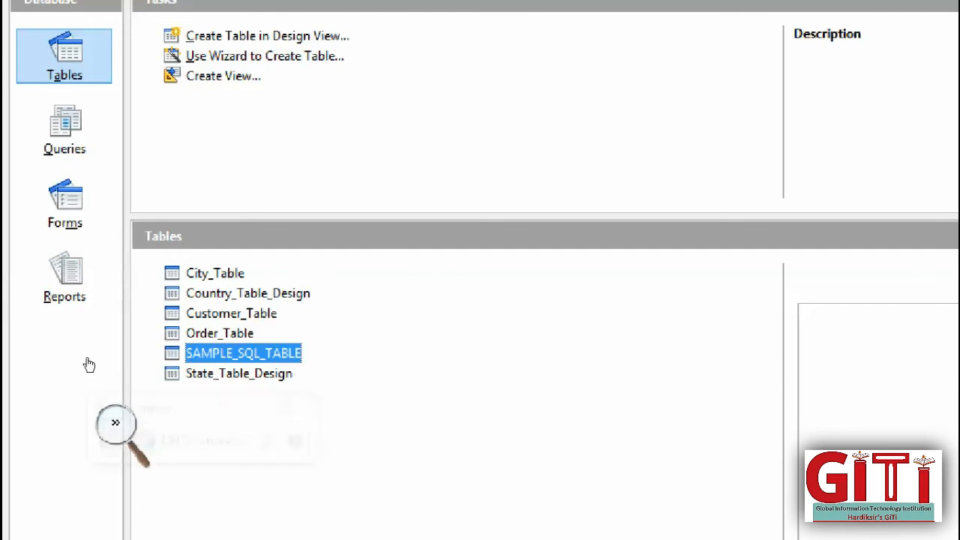
click(111, 439)
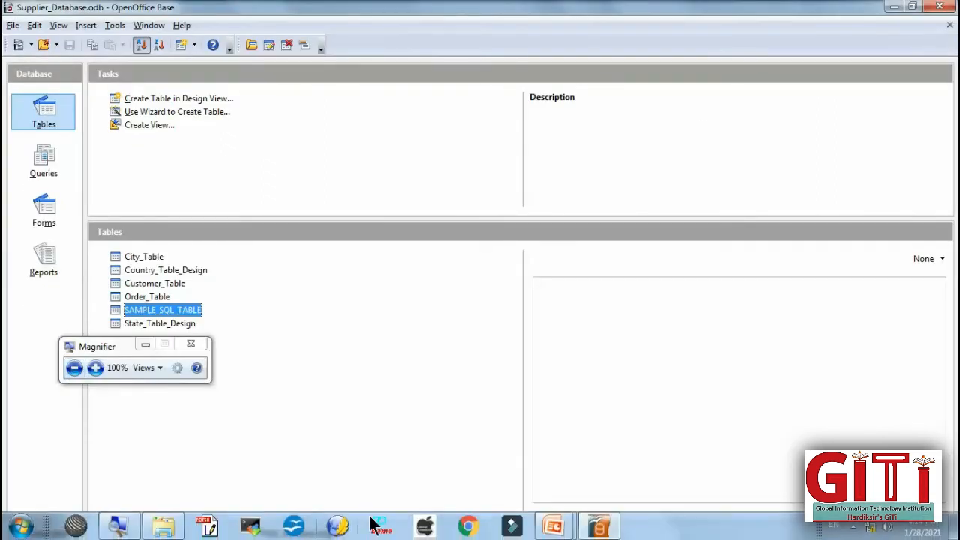
mouse_move(570, 531)
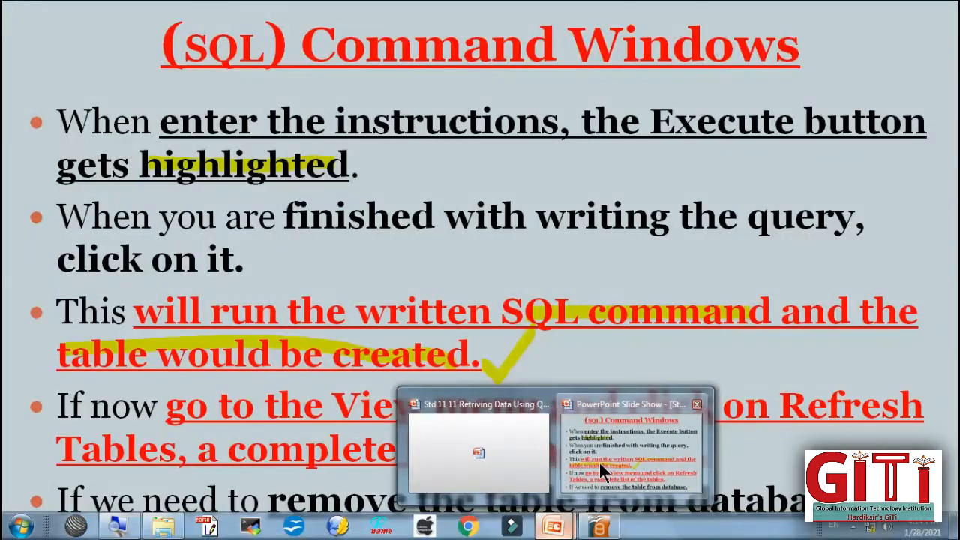
click(599, 460)
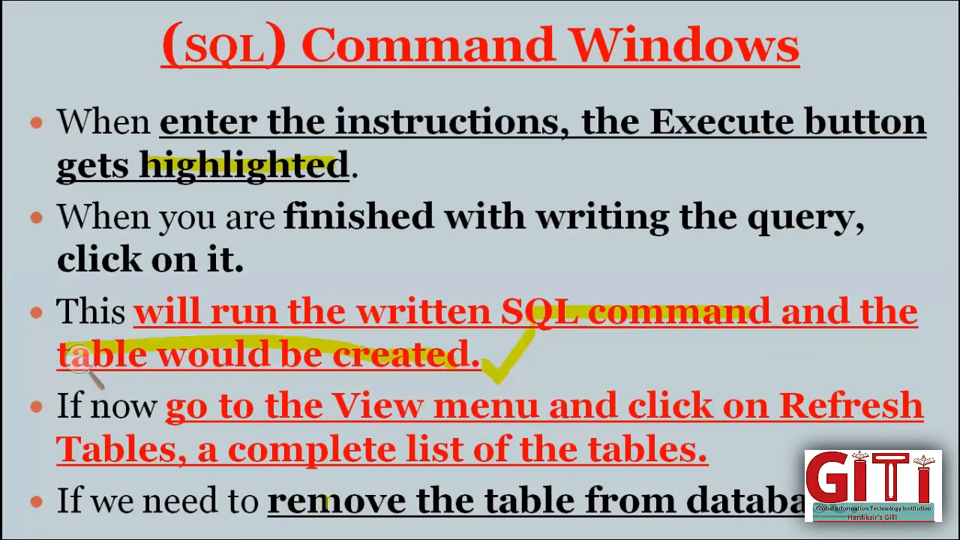
drag(270, 501, 726, 500)
key(Right)
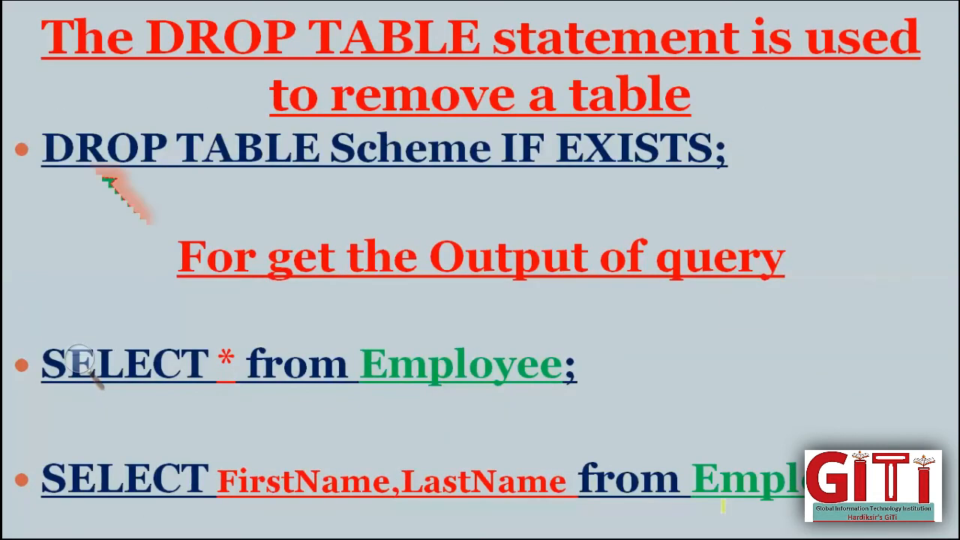